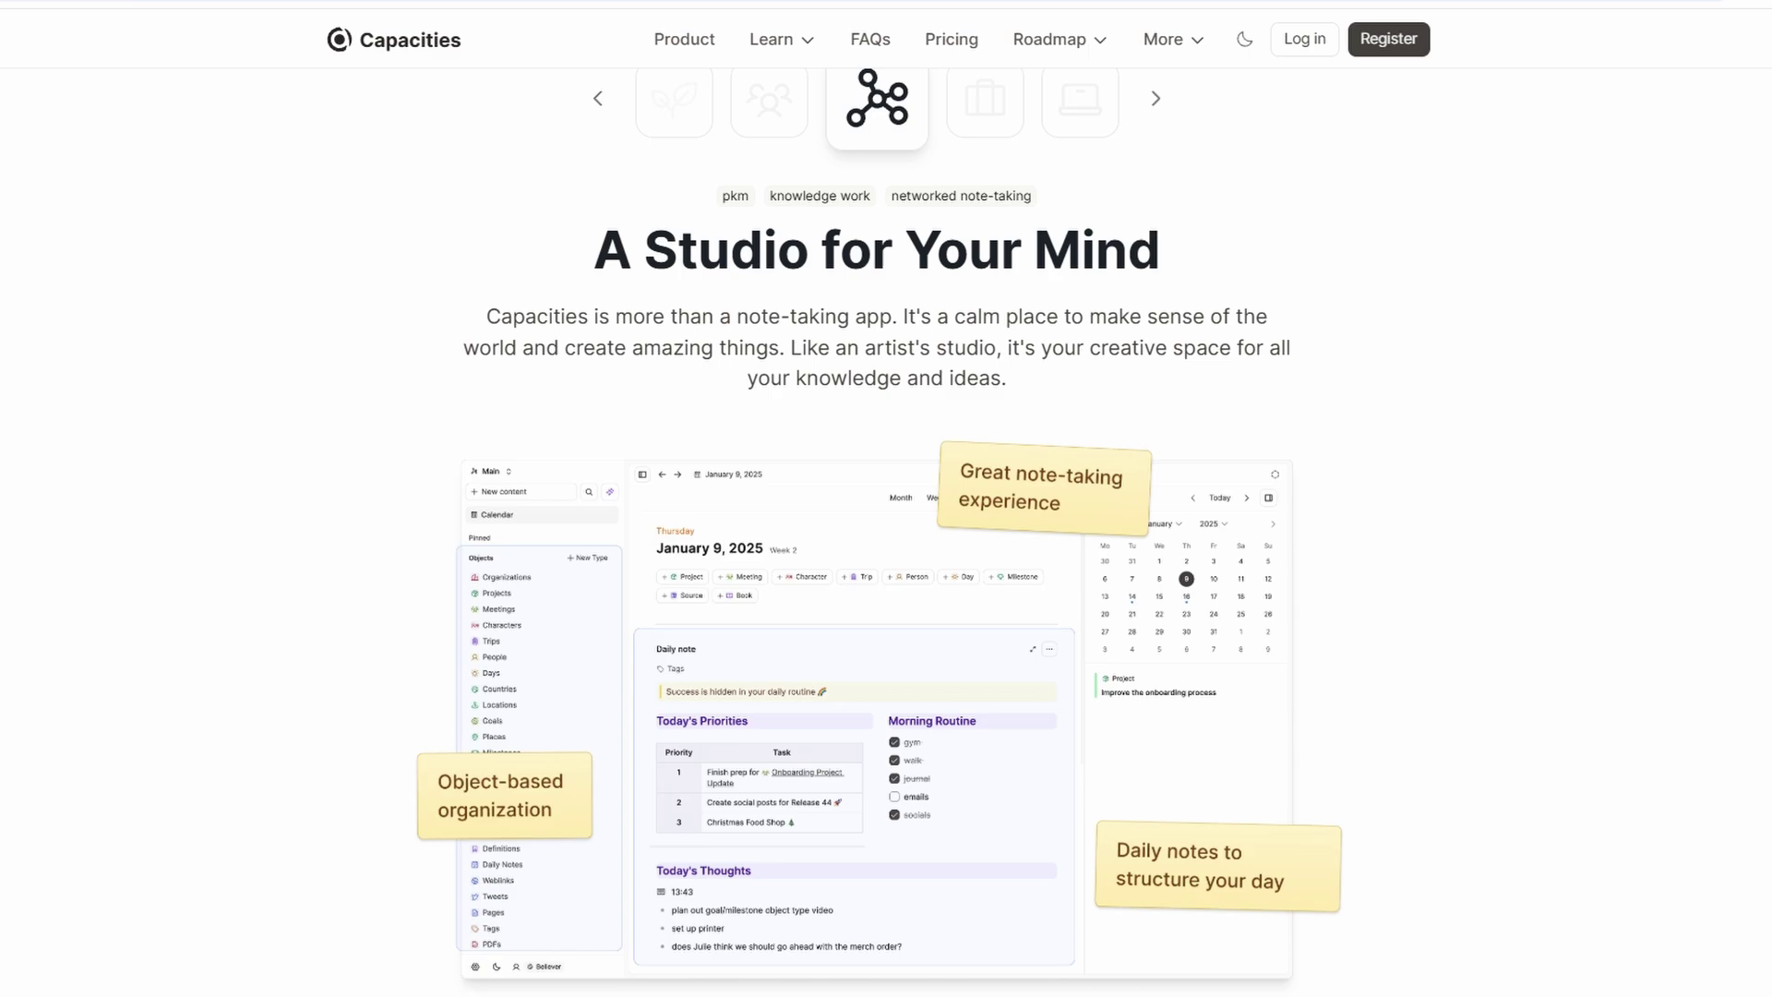
Step: Scroll down the Capacities homepage until the free Get started now button shows
{"action": "scroll", "coordinate": [877, 517], "scroll_direction": "down", "scroll_amount": 1}
{"action": "scroll", "coordinate": [877, 517], "scroll_direction": "down", "scroll_amount": 1}
{"action": "scroll", "coordinate": [877, 517], "scroll_direction": "down", "scroll_amount": 1}
{"action": "scroll", "coordinate": [877, 516], "scroll_direction": "down", "scroll_amount": 1}
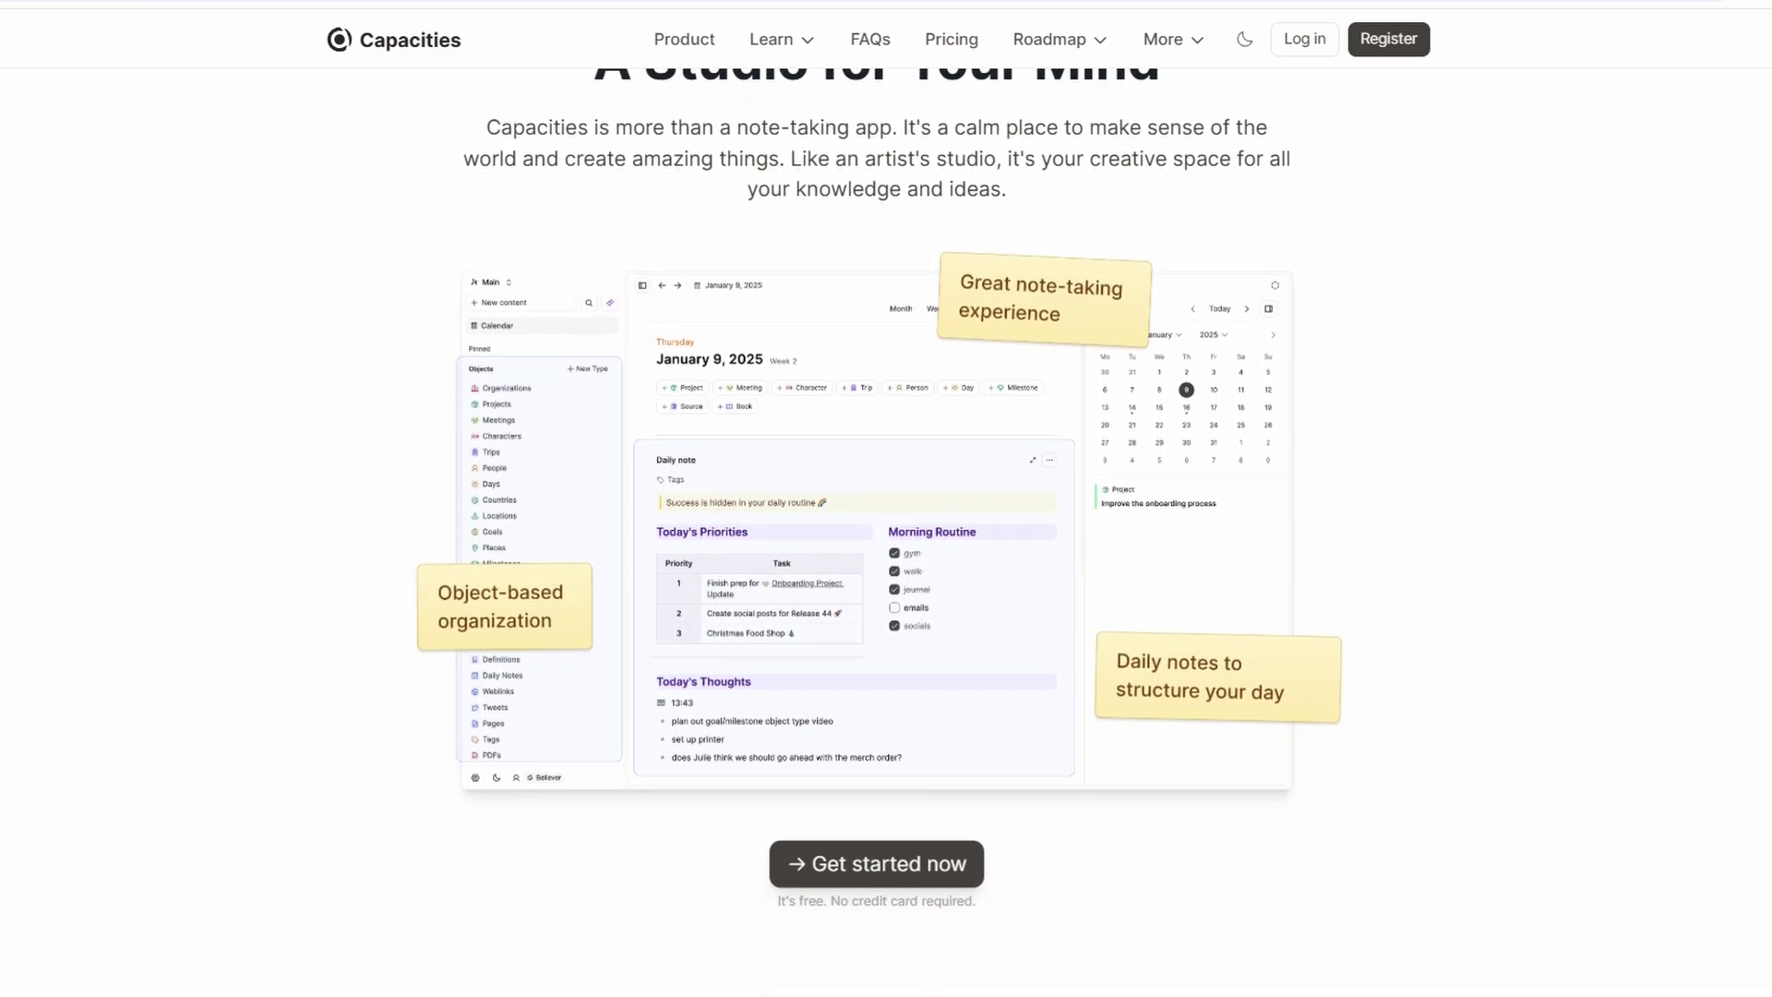
{"action": "scroll", "coordinate": [876, 517], "scroll_direction": "down", "scroll_amount": 1}
{"action": "scroll", "coordinate": [876, 517], "scroll_direction": "down", "scroll_amount": 1}
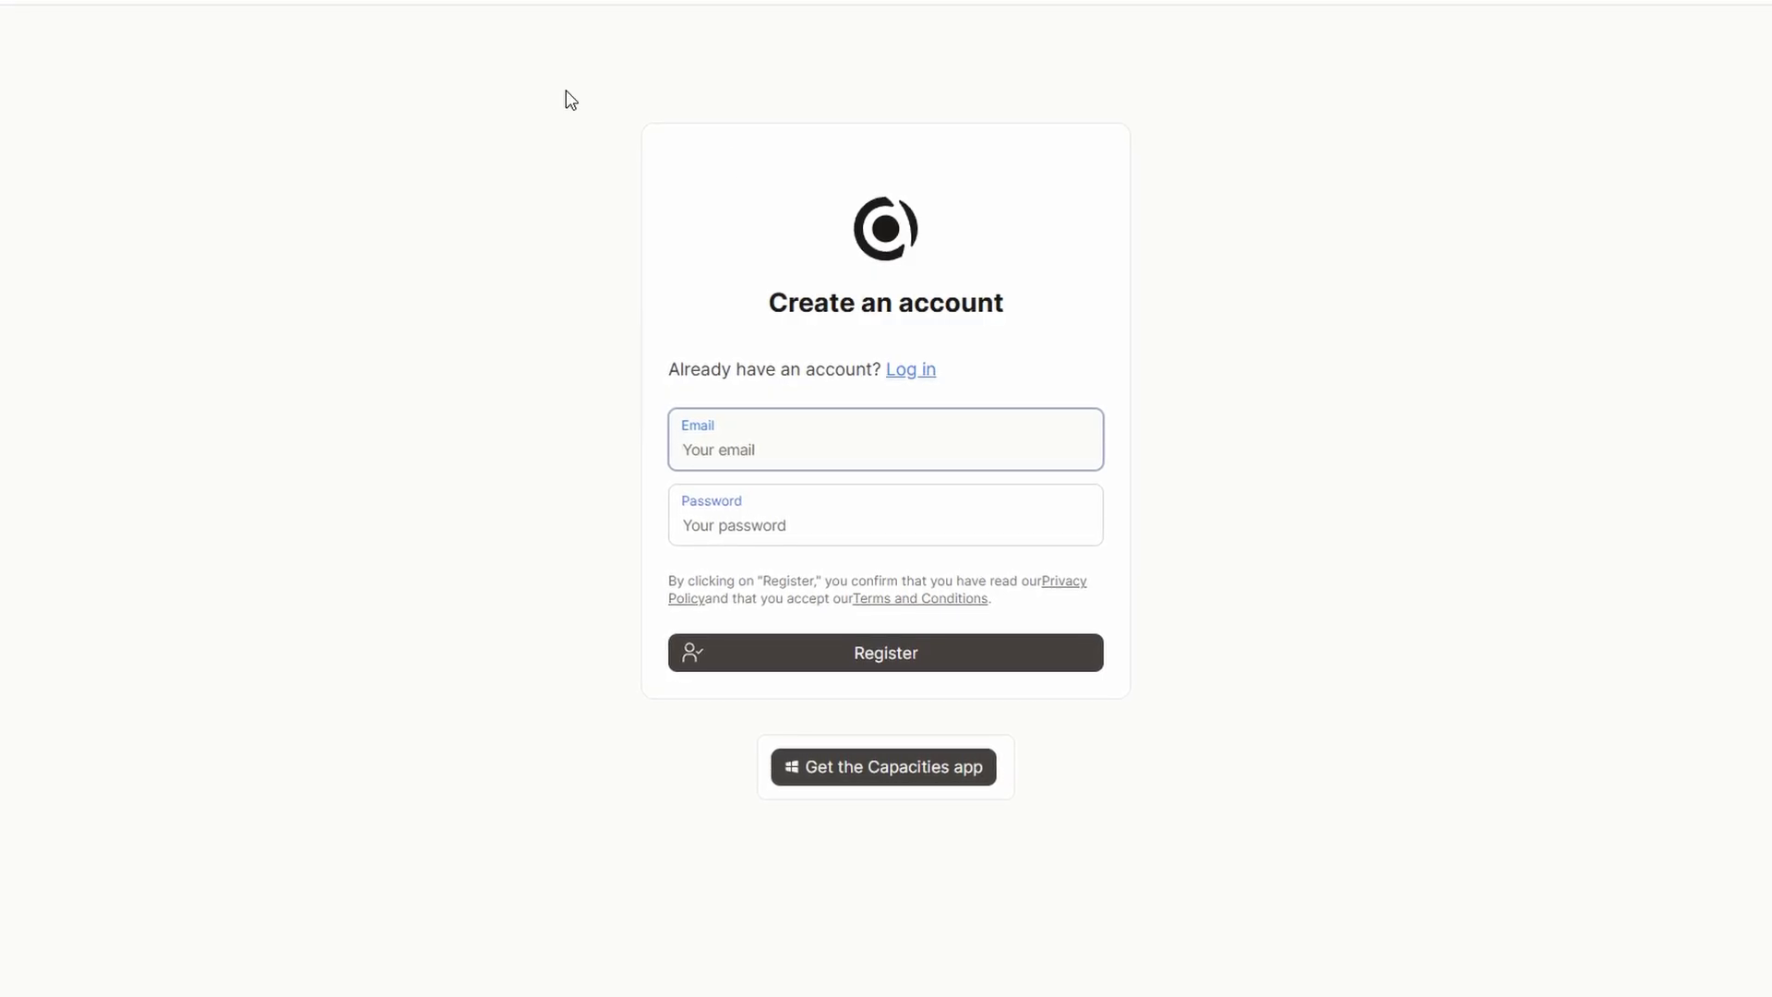
Step: Start registering a new Capacities account through Get started now
{"action": "left_click", "coordinate": [971, 307]}
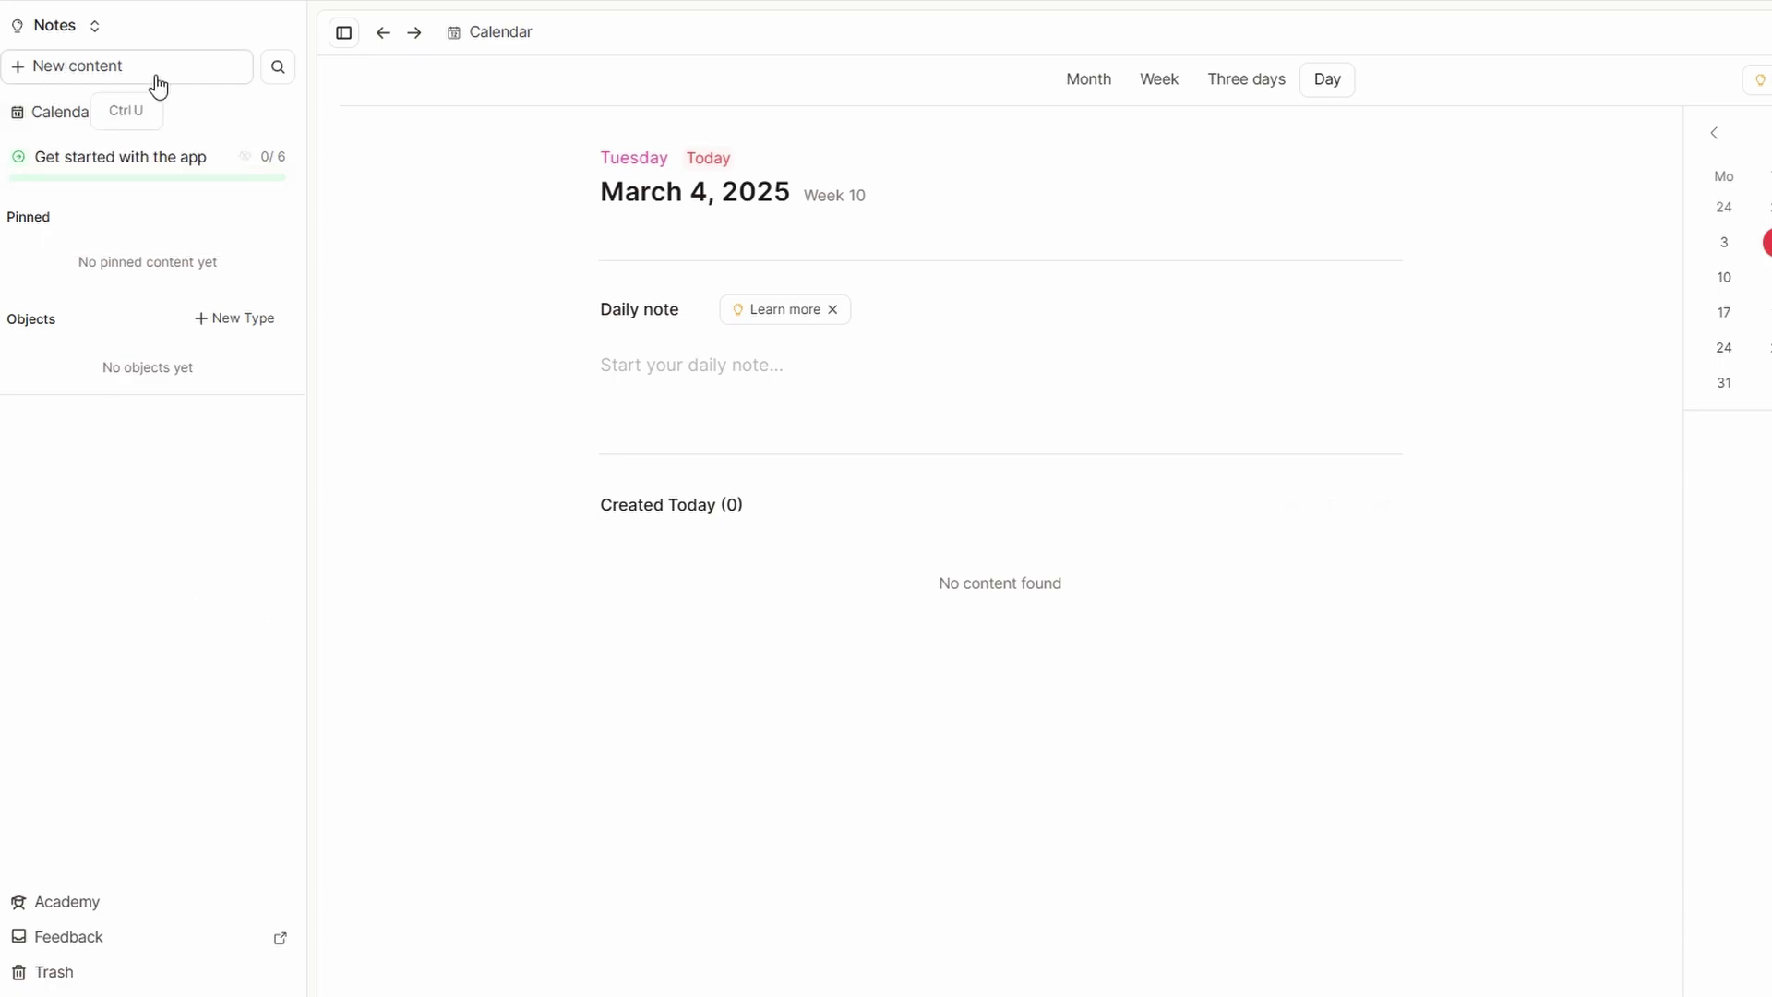
Step: Open the space switcher, which lists Notes as the only space
{"action": "left_click", "coordinate": [74, 41]}
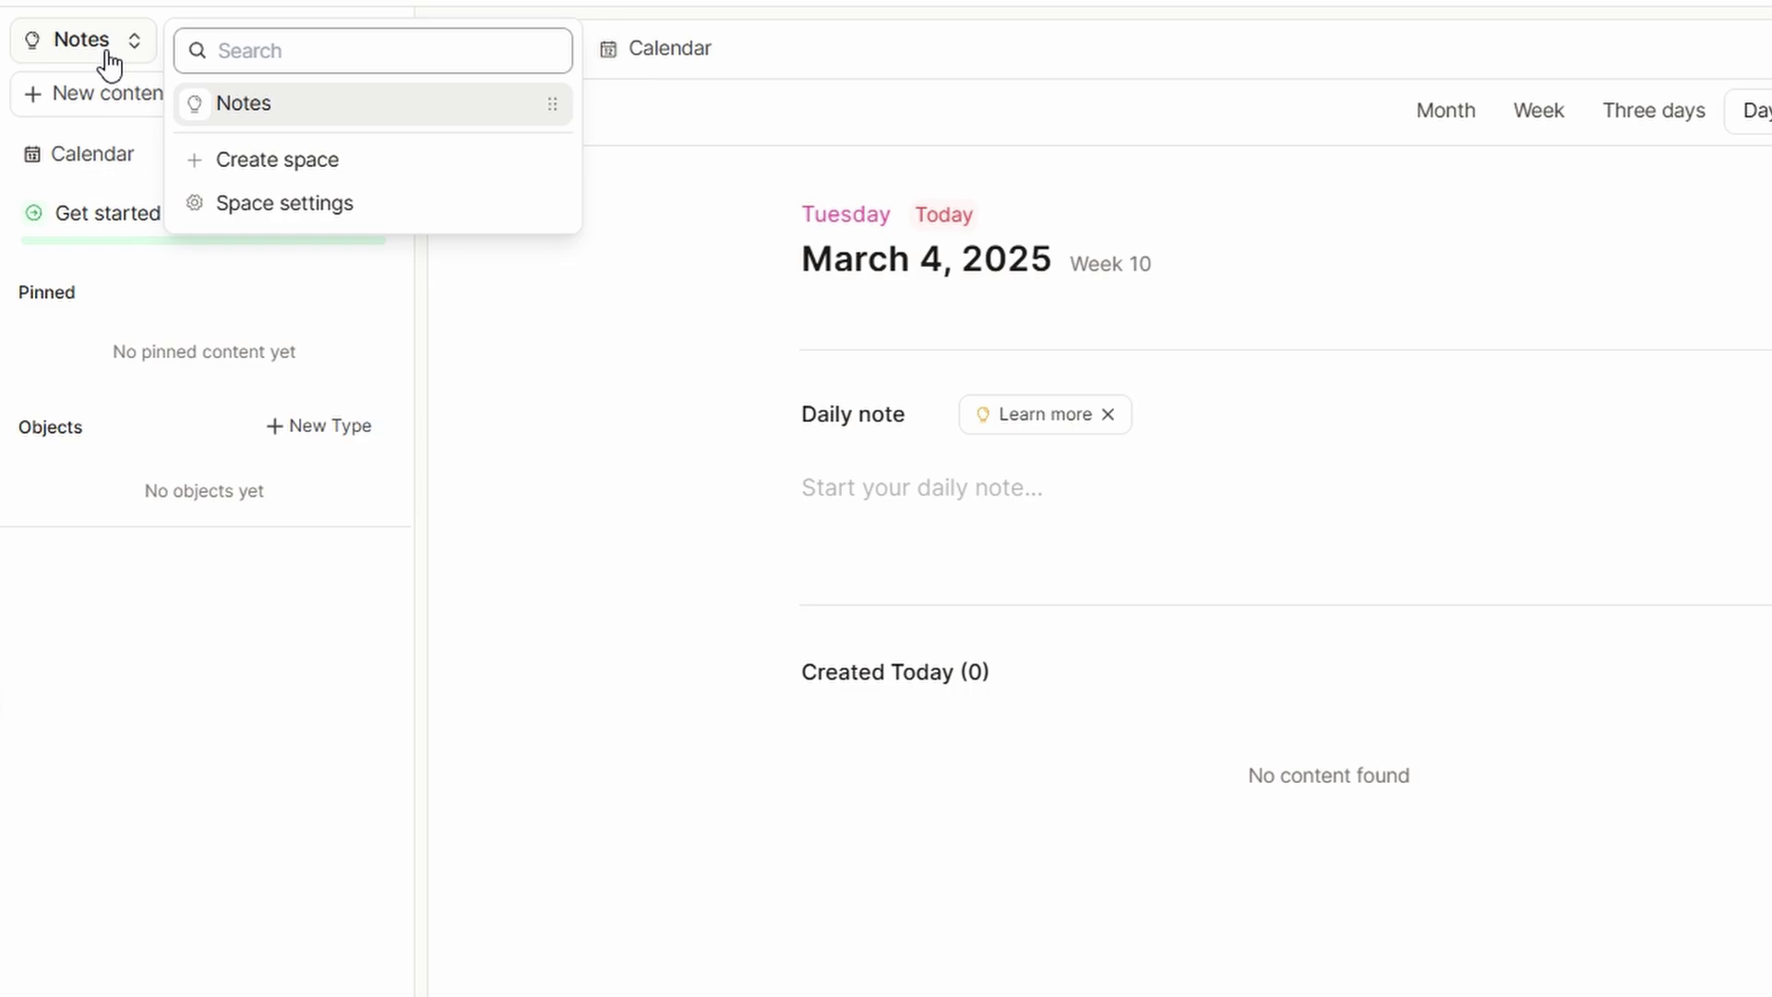
{"action": "left_click", "coordinate": [276, 160]}
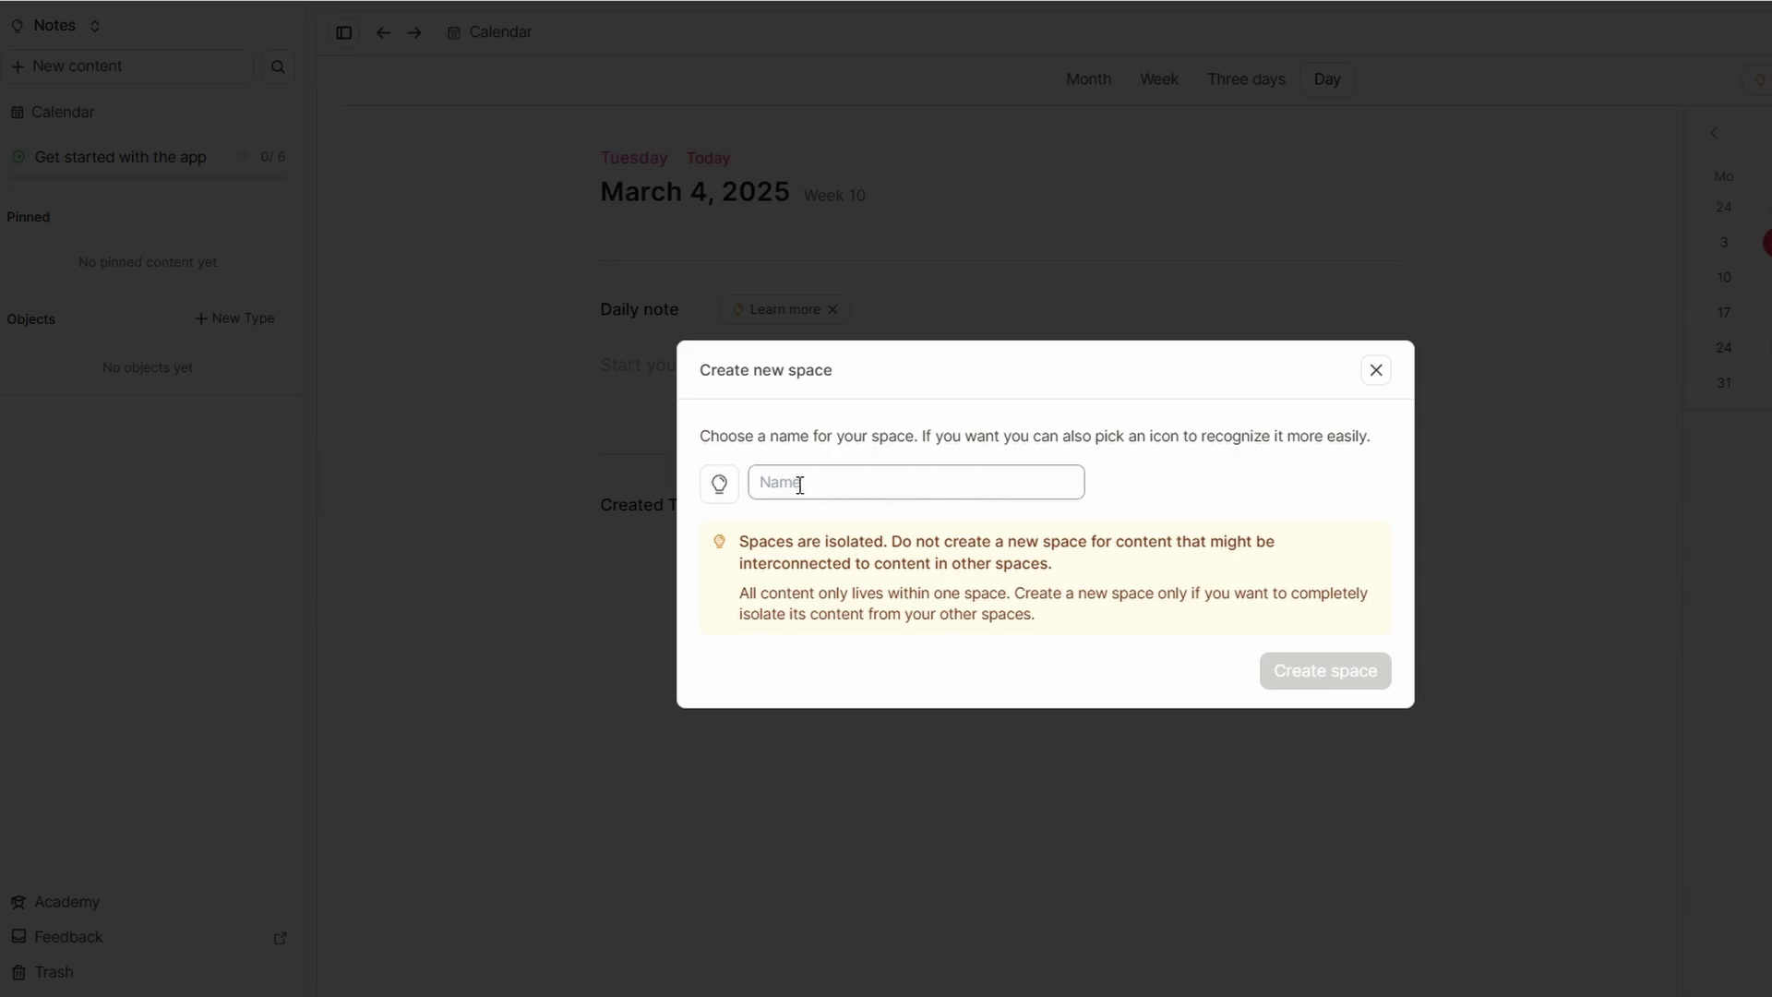
{"action": "left_click", "coordinate": [1373, 370]}
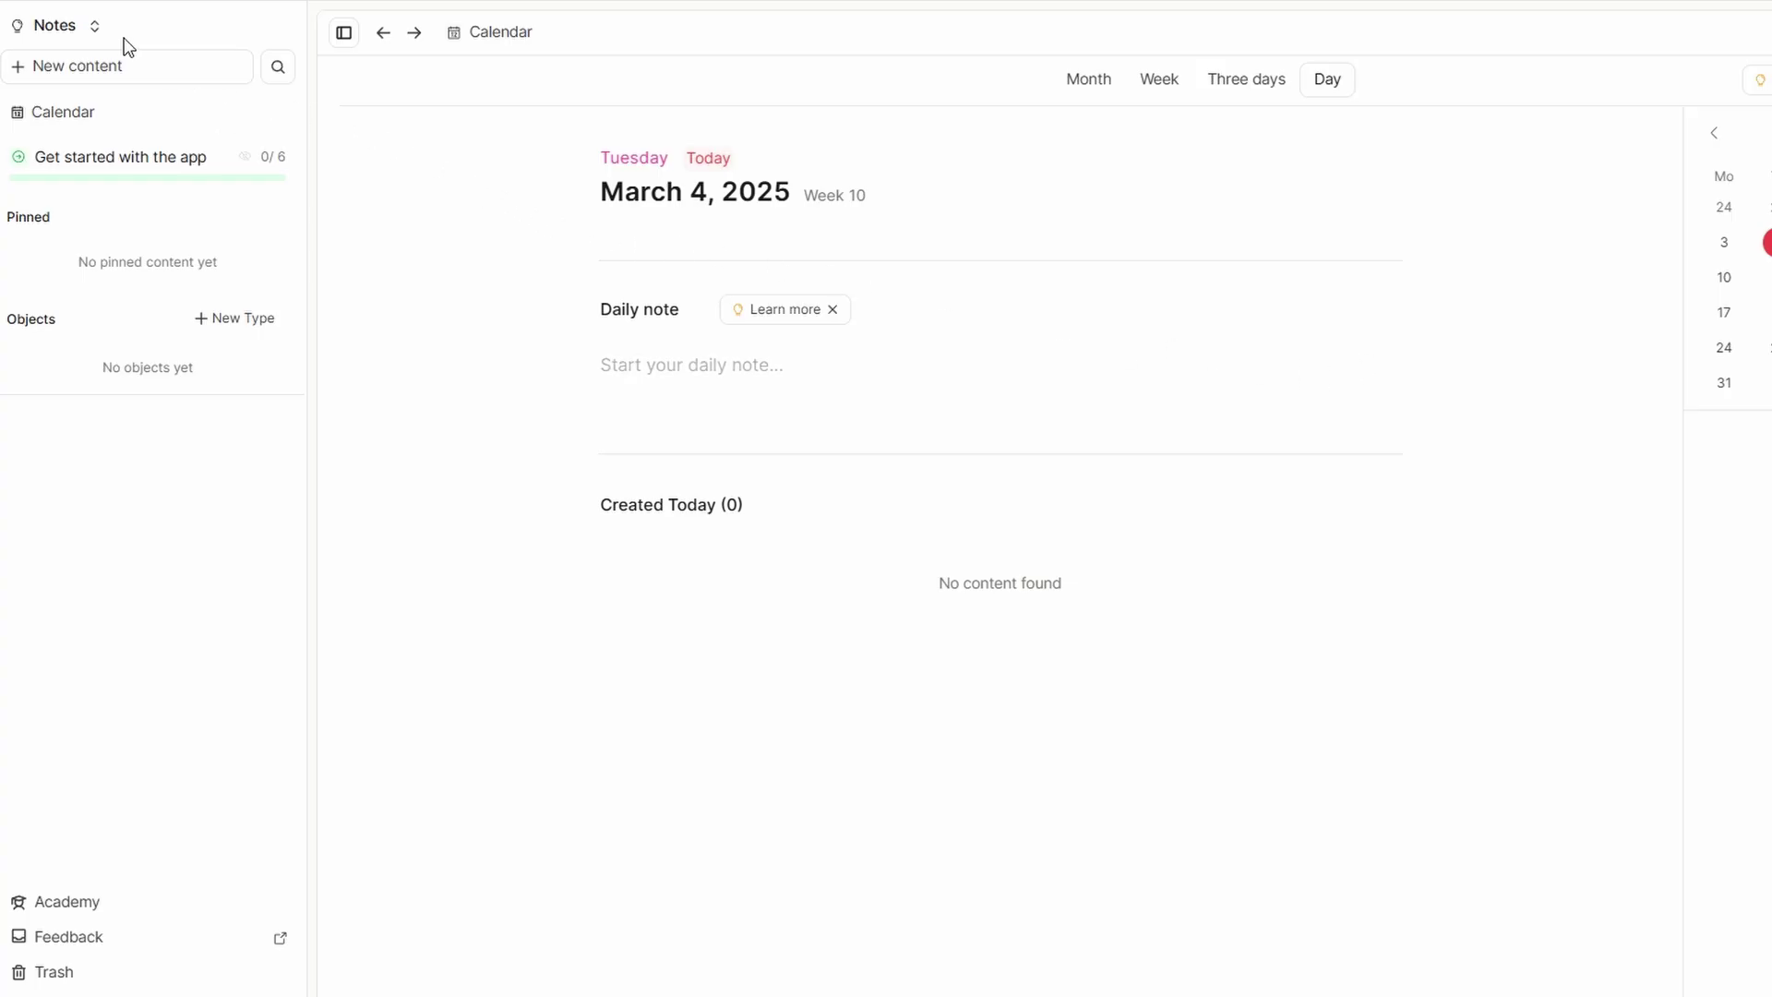
{"action": "left_click", "coordinate": [52, 28]}
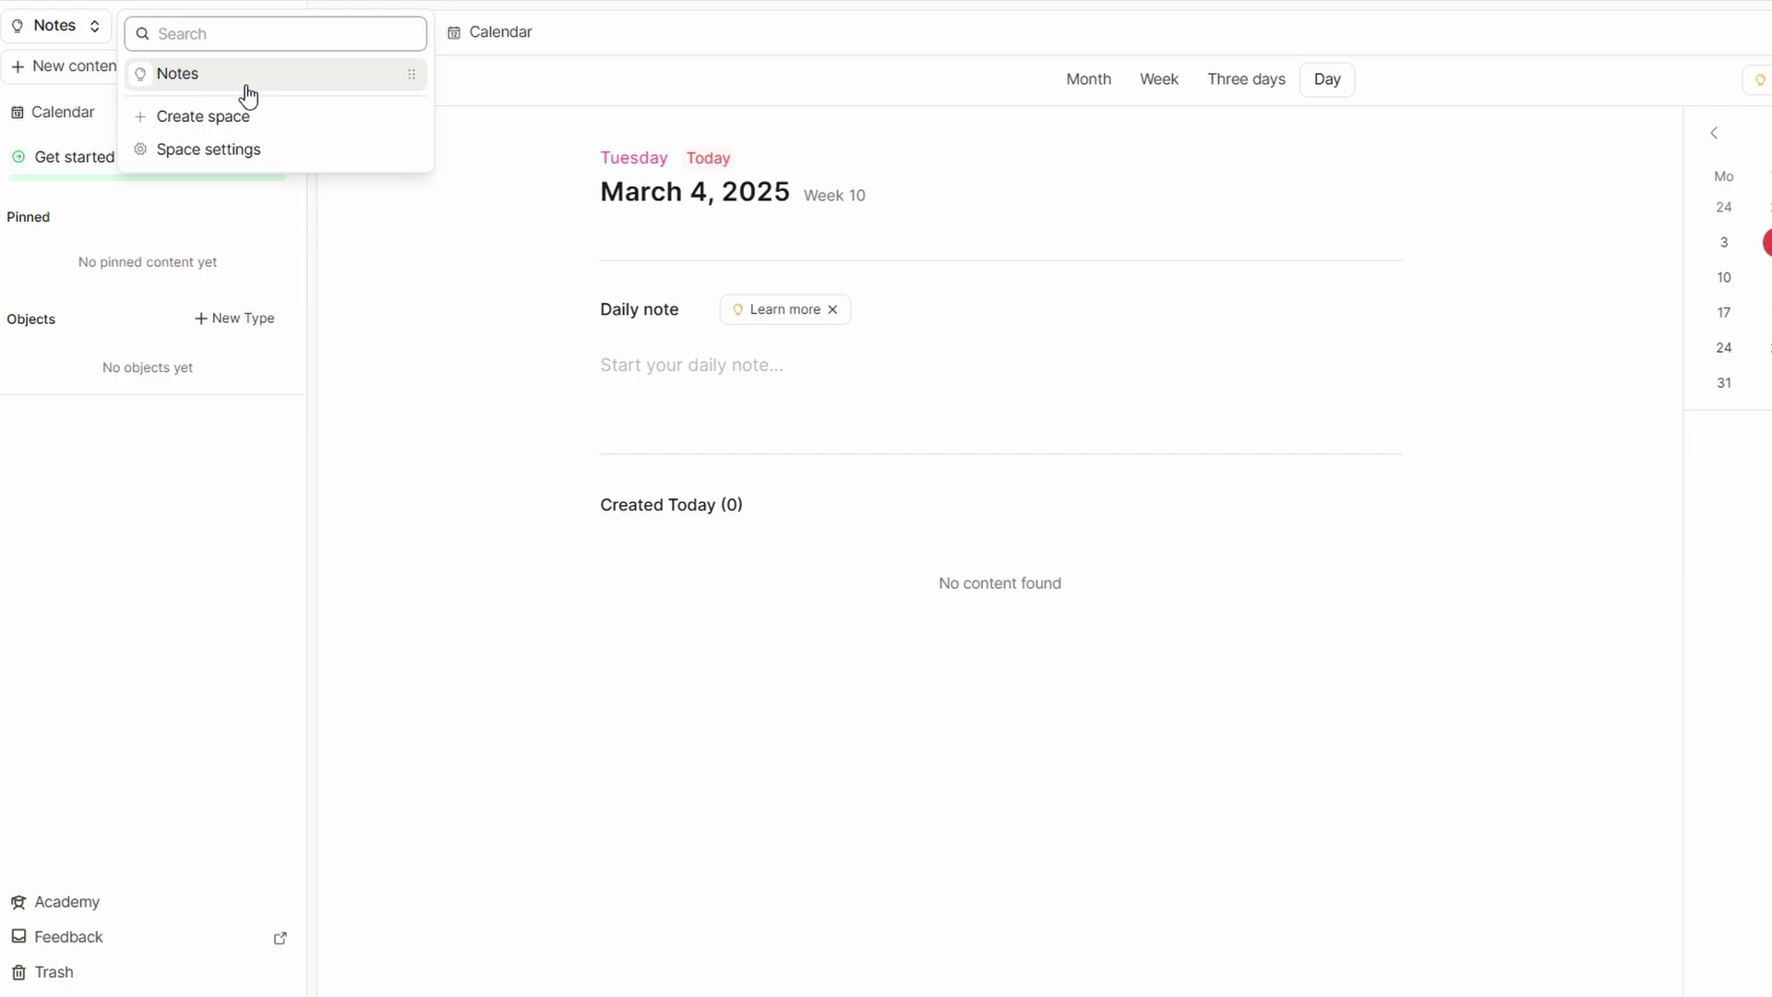
{"action": "left_click", "coordinate": [336, 265]}
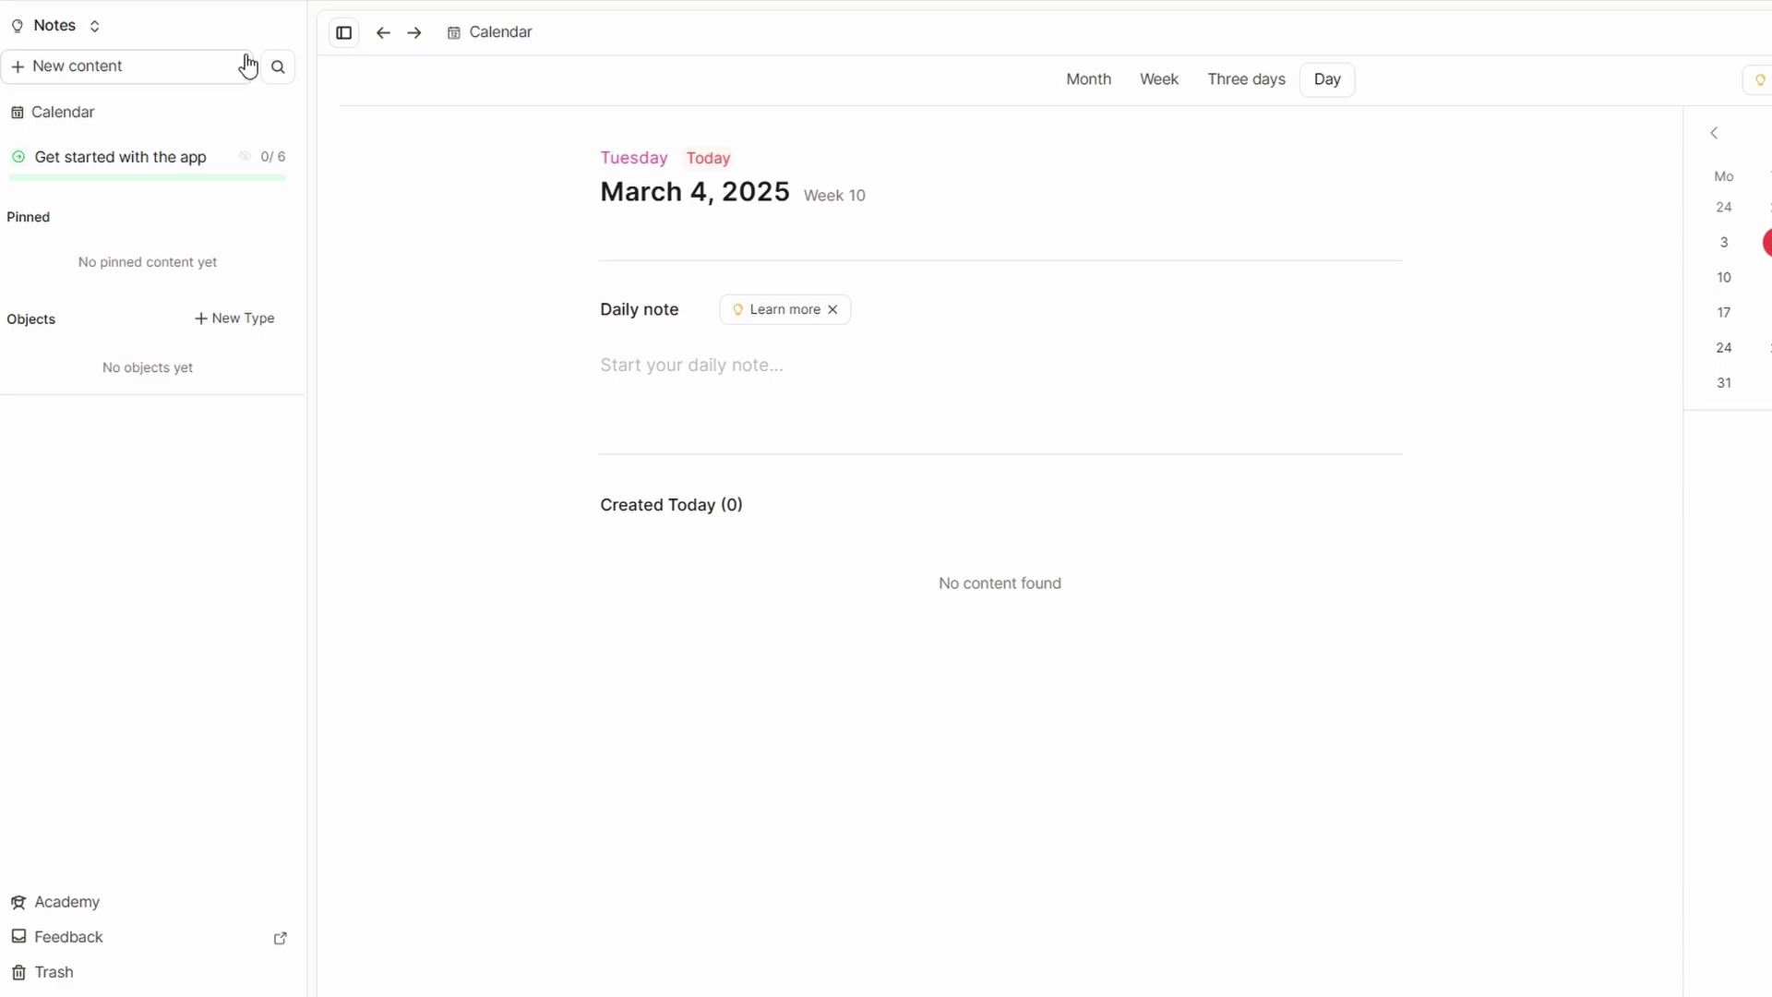
{"action": "left_click", "coordinate": [55, 25]}
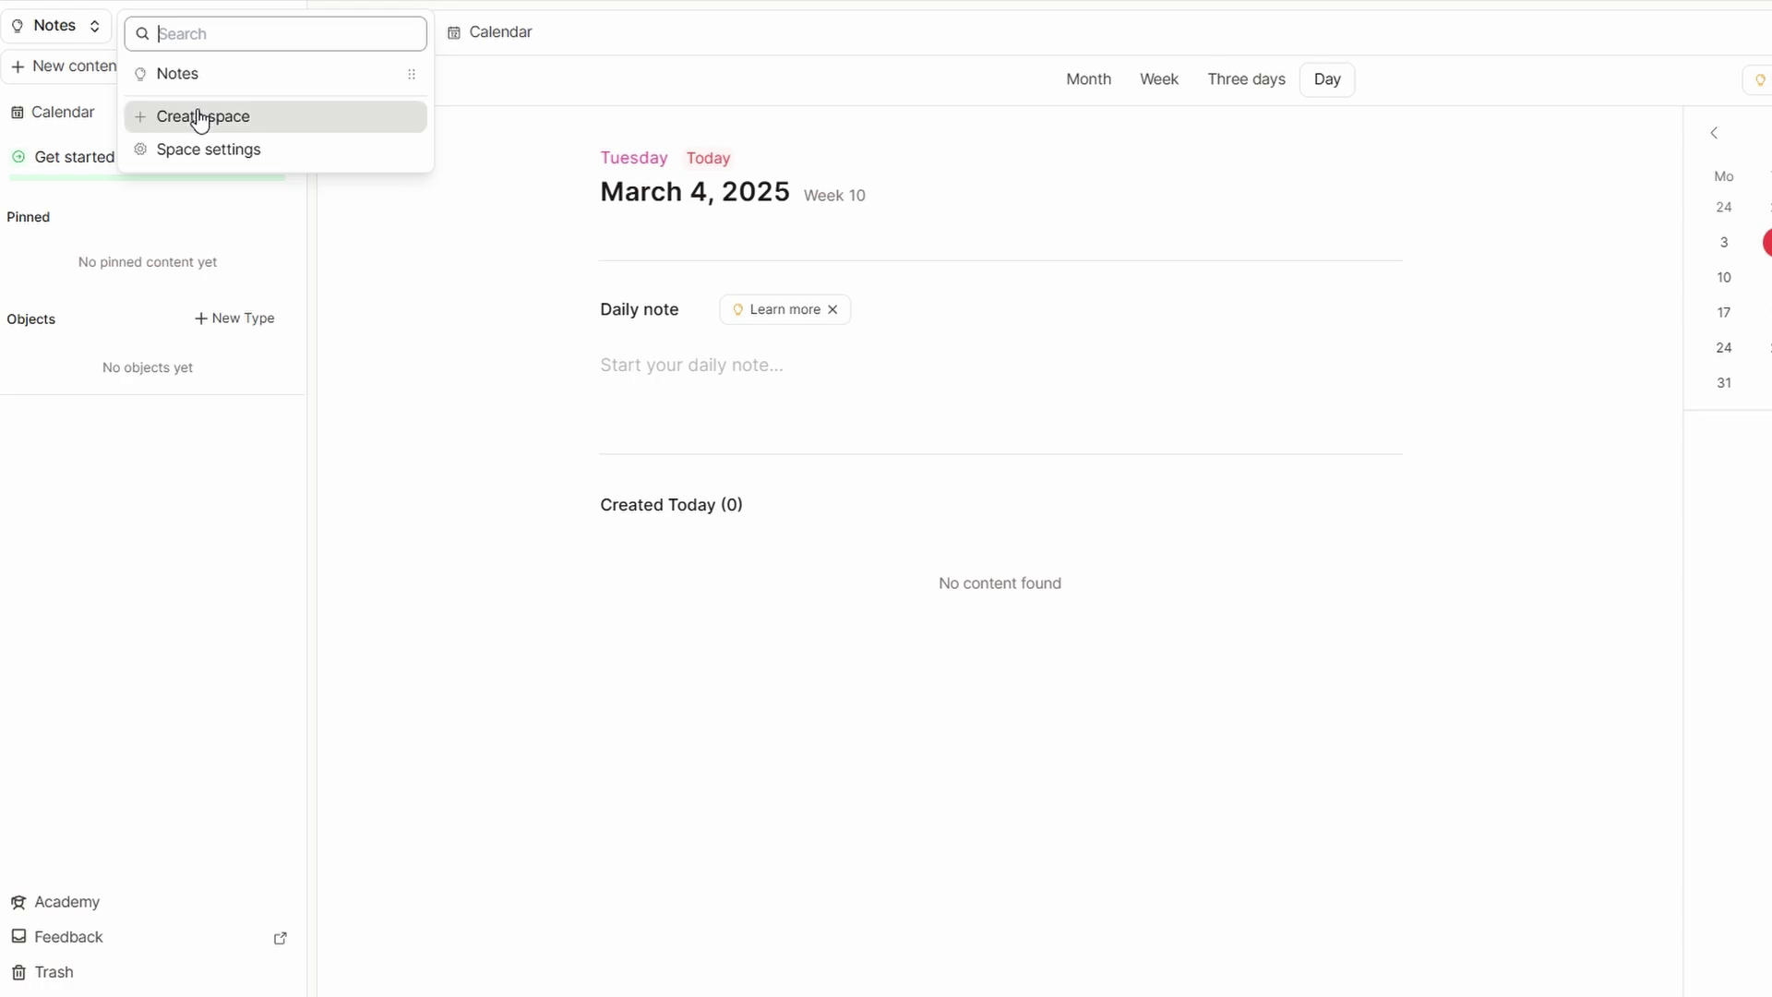
Step: Start a new space and enter 'Space 2' as its name
{"action": "left_click", "coordinate": [201, 116]}
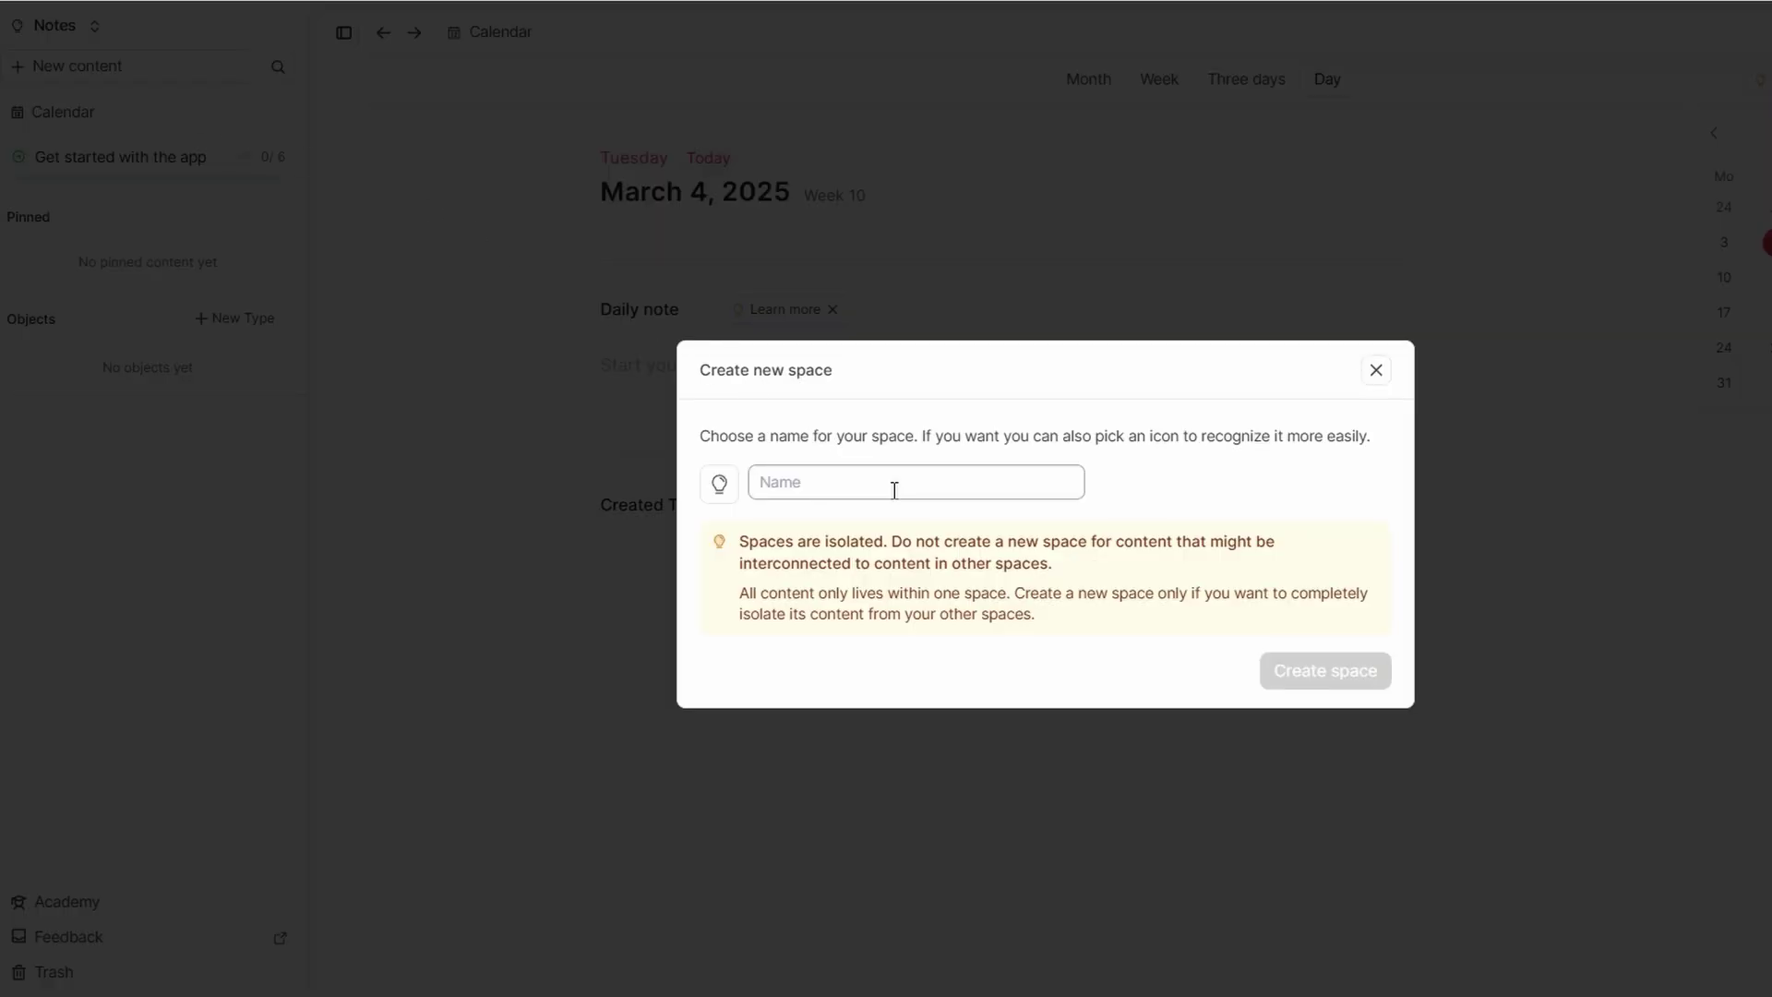
{"action": "left_click", "coordinate": [748, 372]}
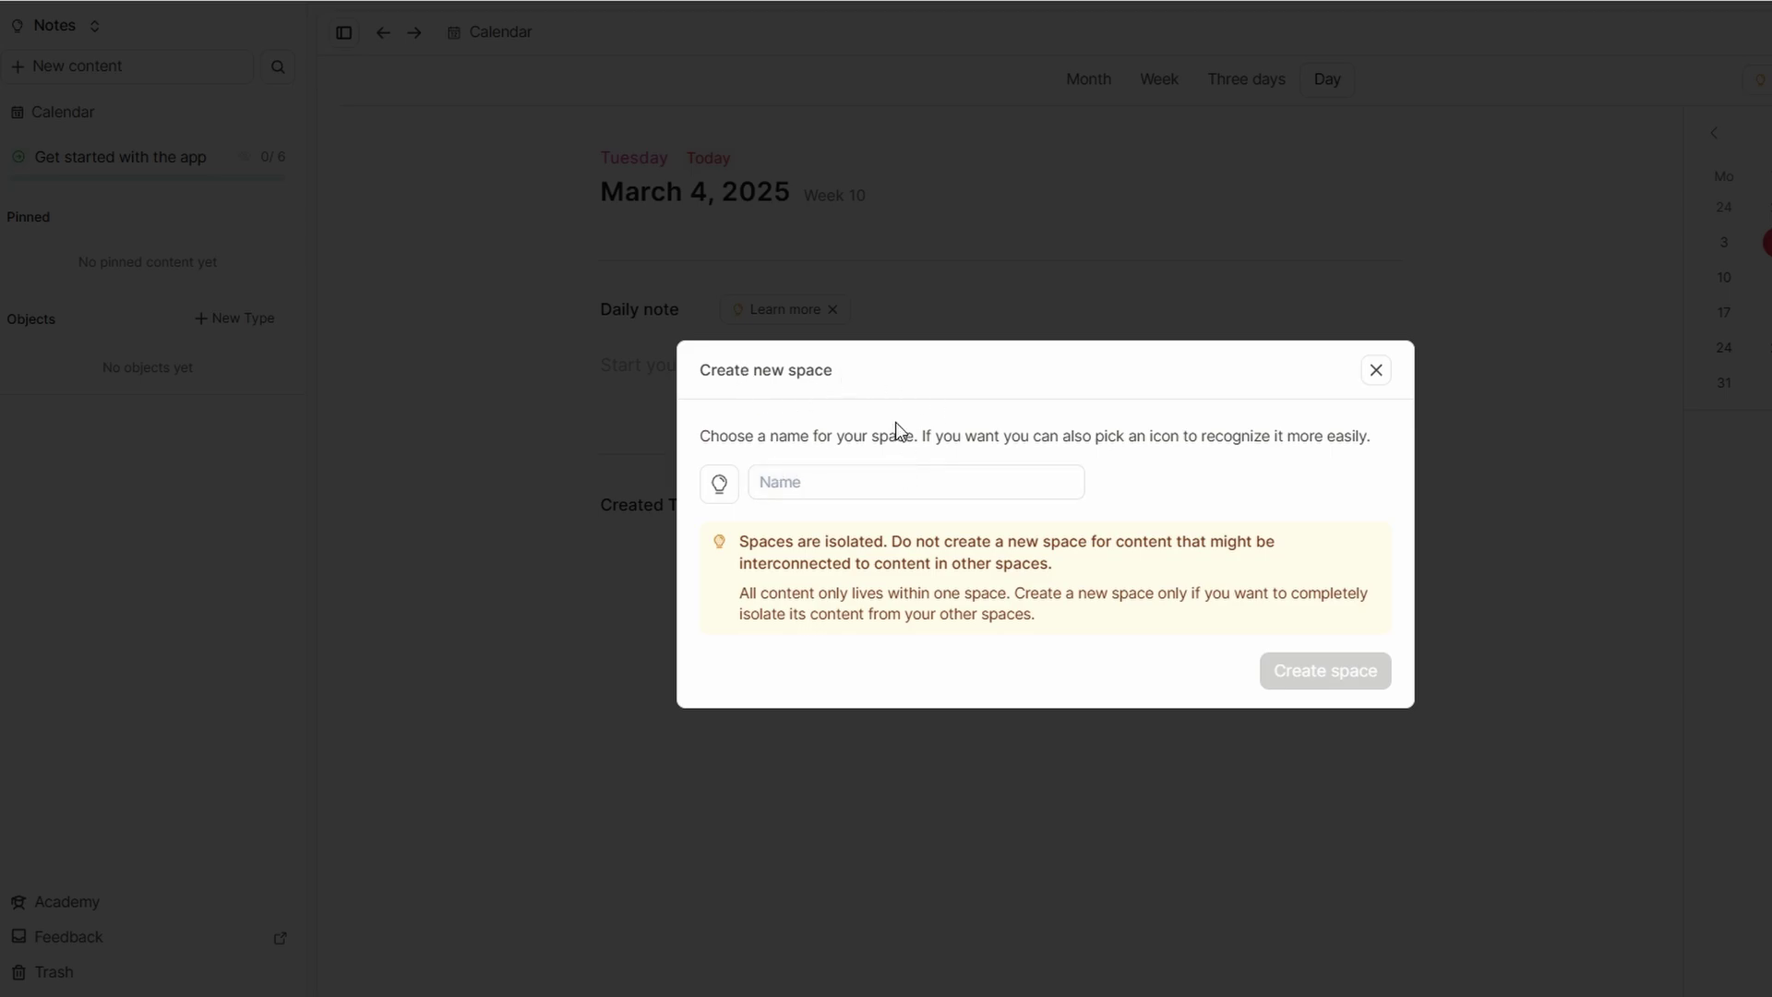
{"action": "left_click", "coordinate": [843, 469]}
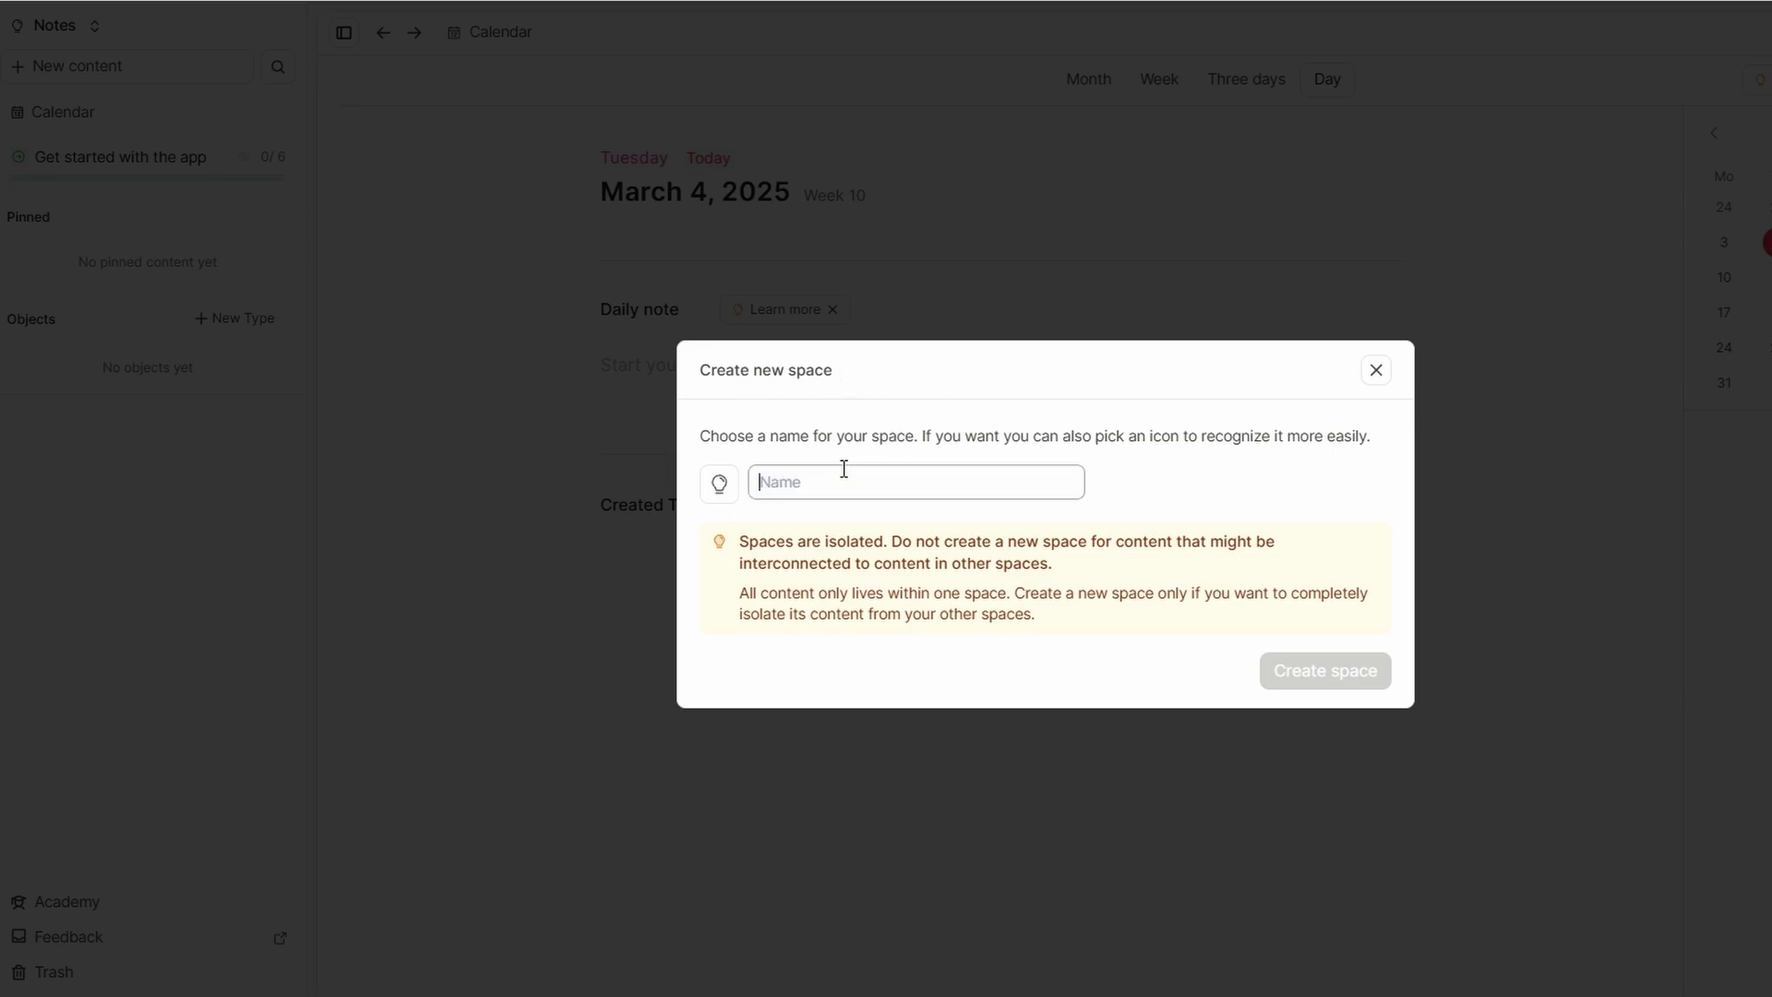
{"action": "type", "text": "Spa"}
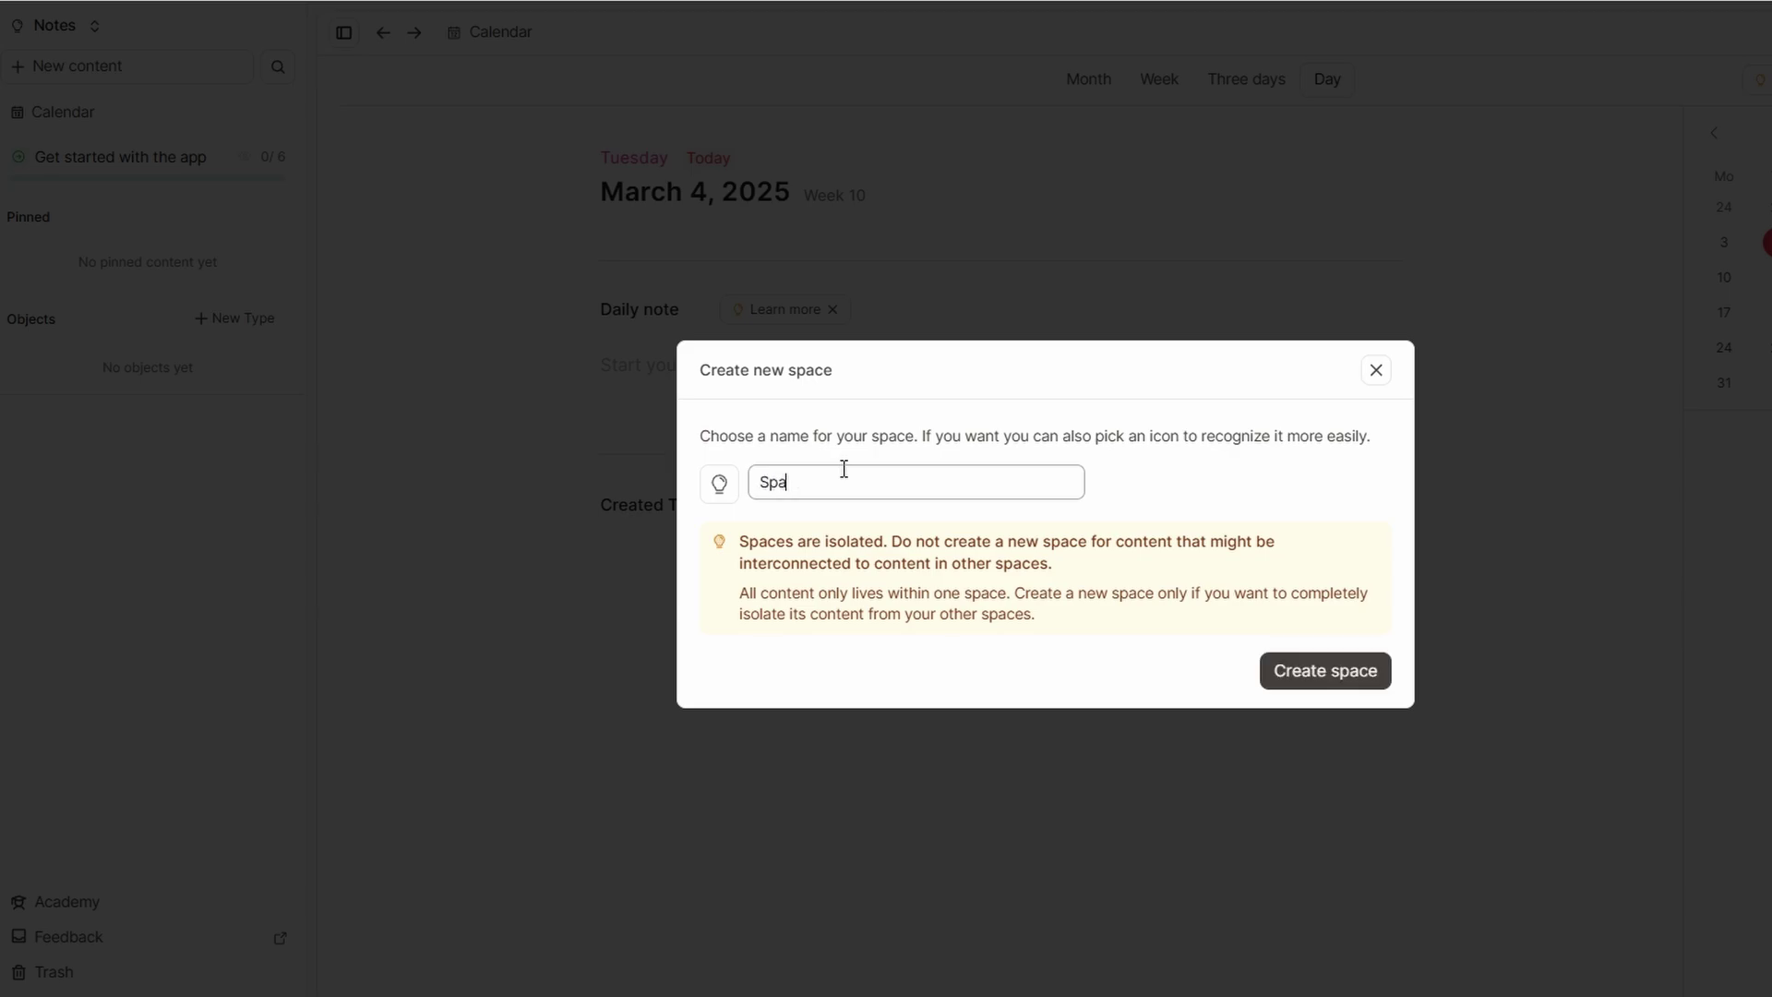
{"action": "type", "text": "ce 2"}
Step: Browse the Emoji and Icons choices without picking one, then create Space 2
{"action": "left_click", "coordinate": [719, 484]}
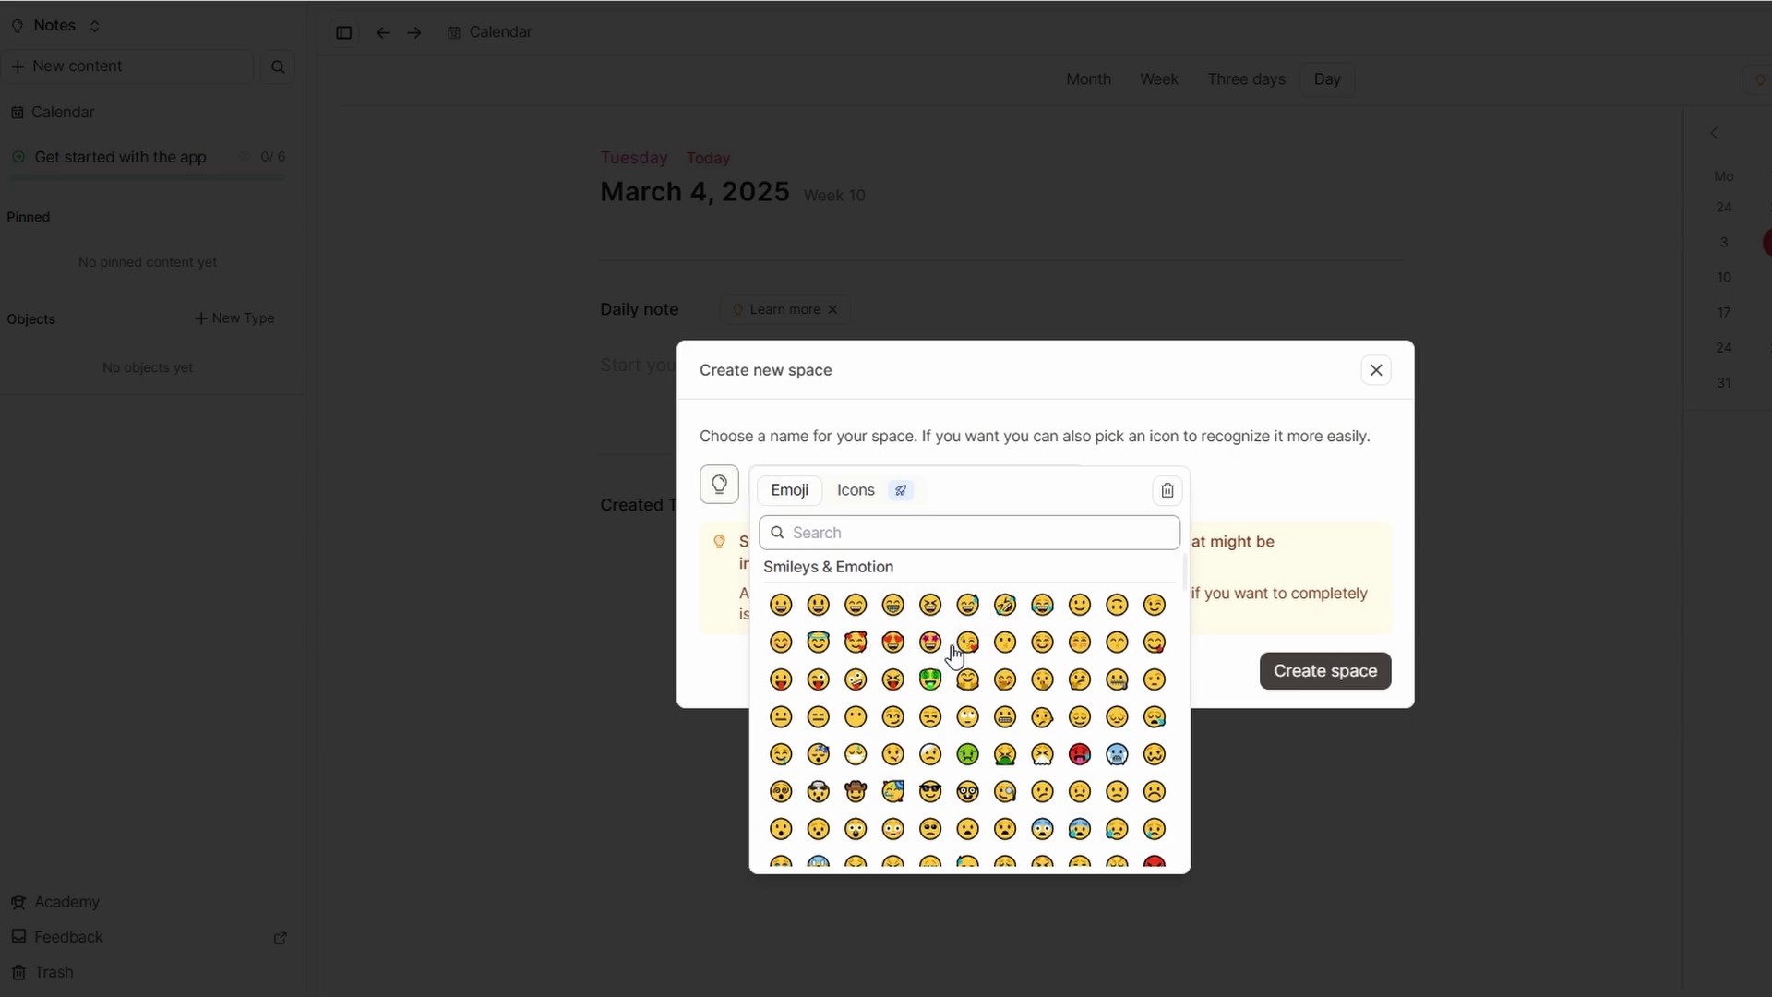
{"action": "scroll", "coordinate": [951, 657], "scroll_direction": "down", "scroll_amount": 6}
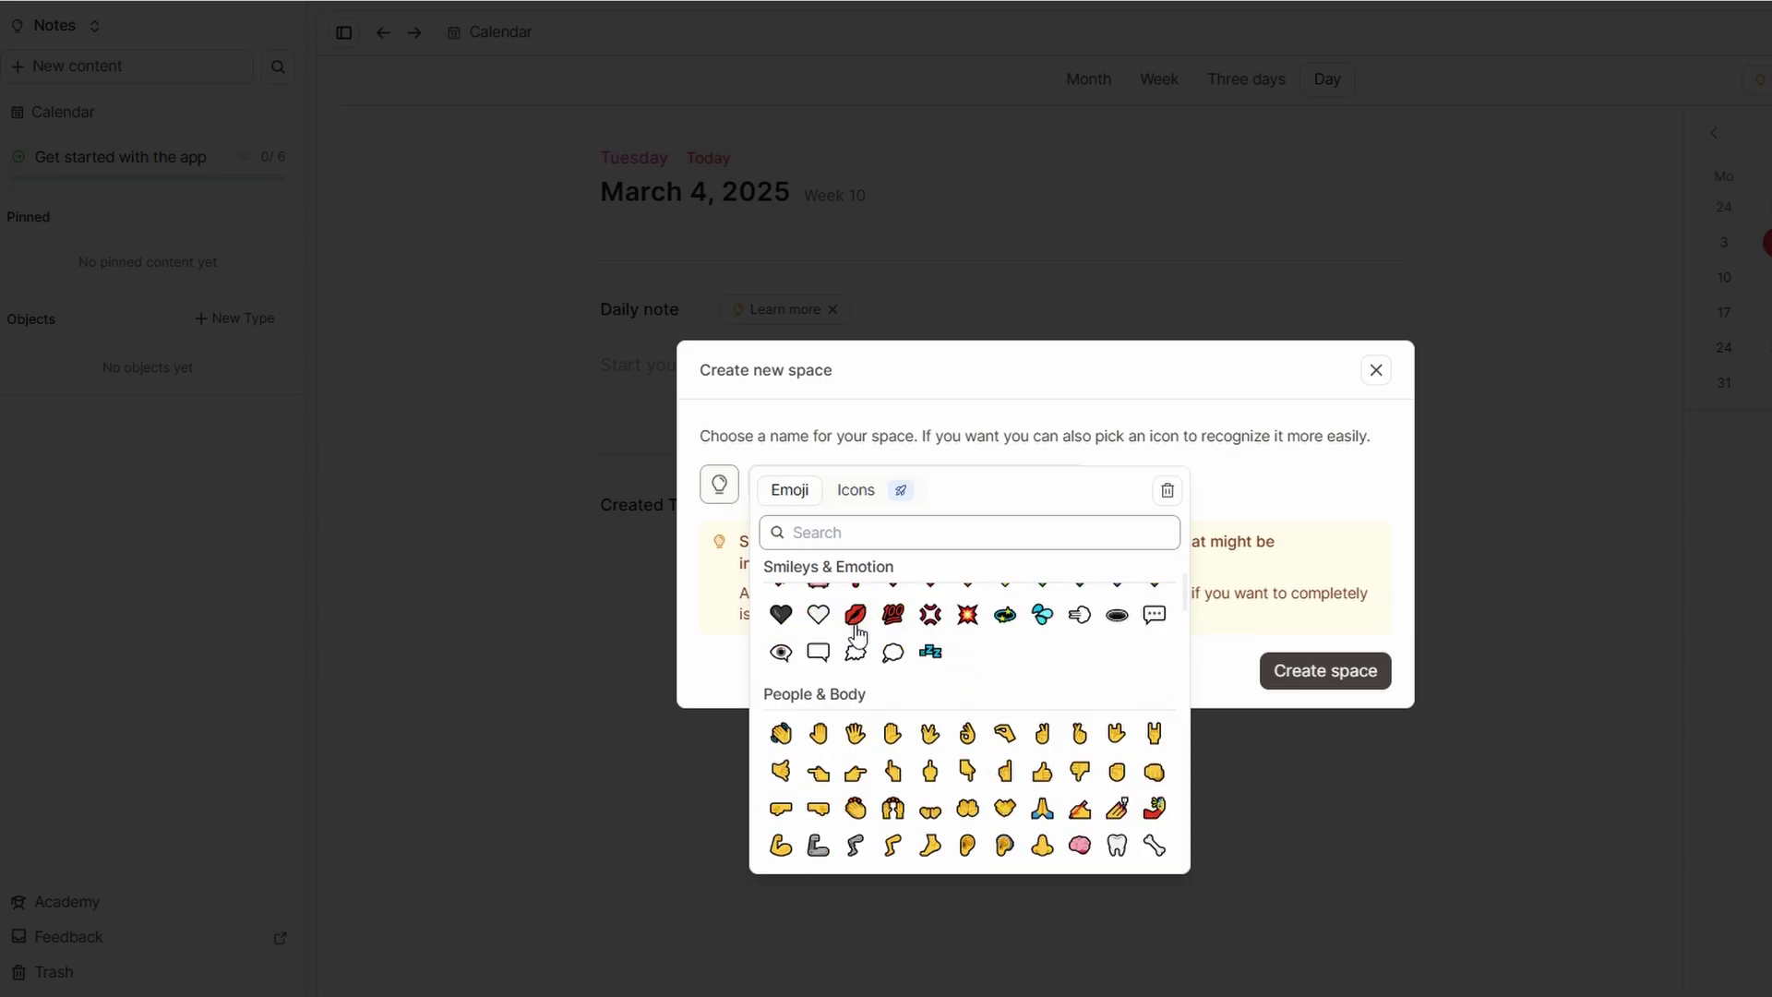
{"action": "left_click", "coordinate": [844, 494]}
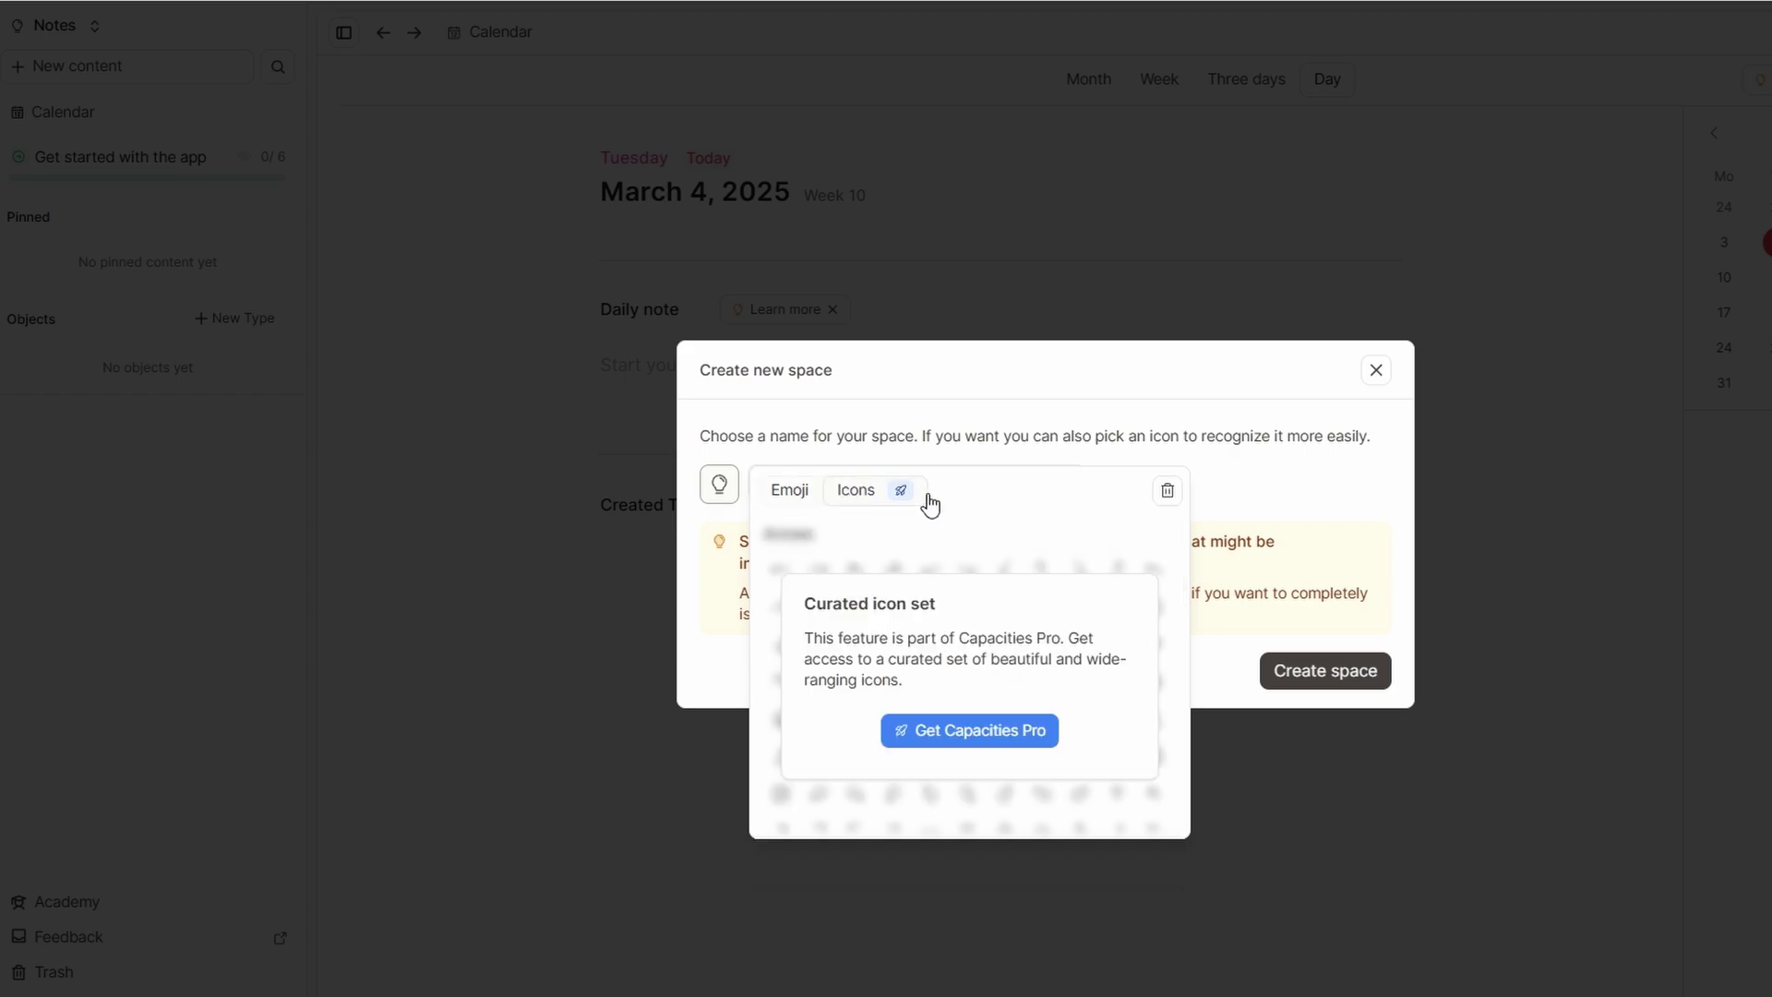
{"action": "left_click", "coordinate": [1168, 490]}
{"action": "left_click", "coordinate": [1273, 671]}
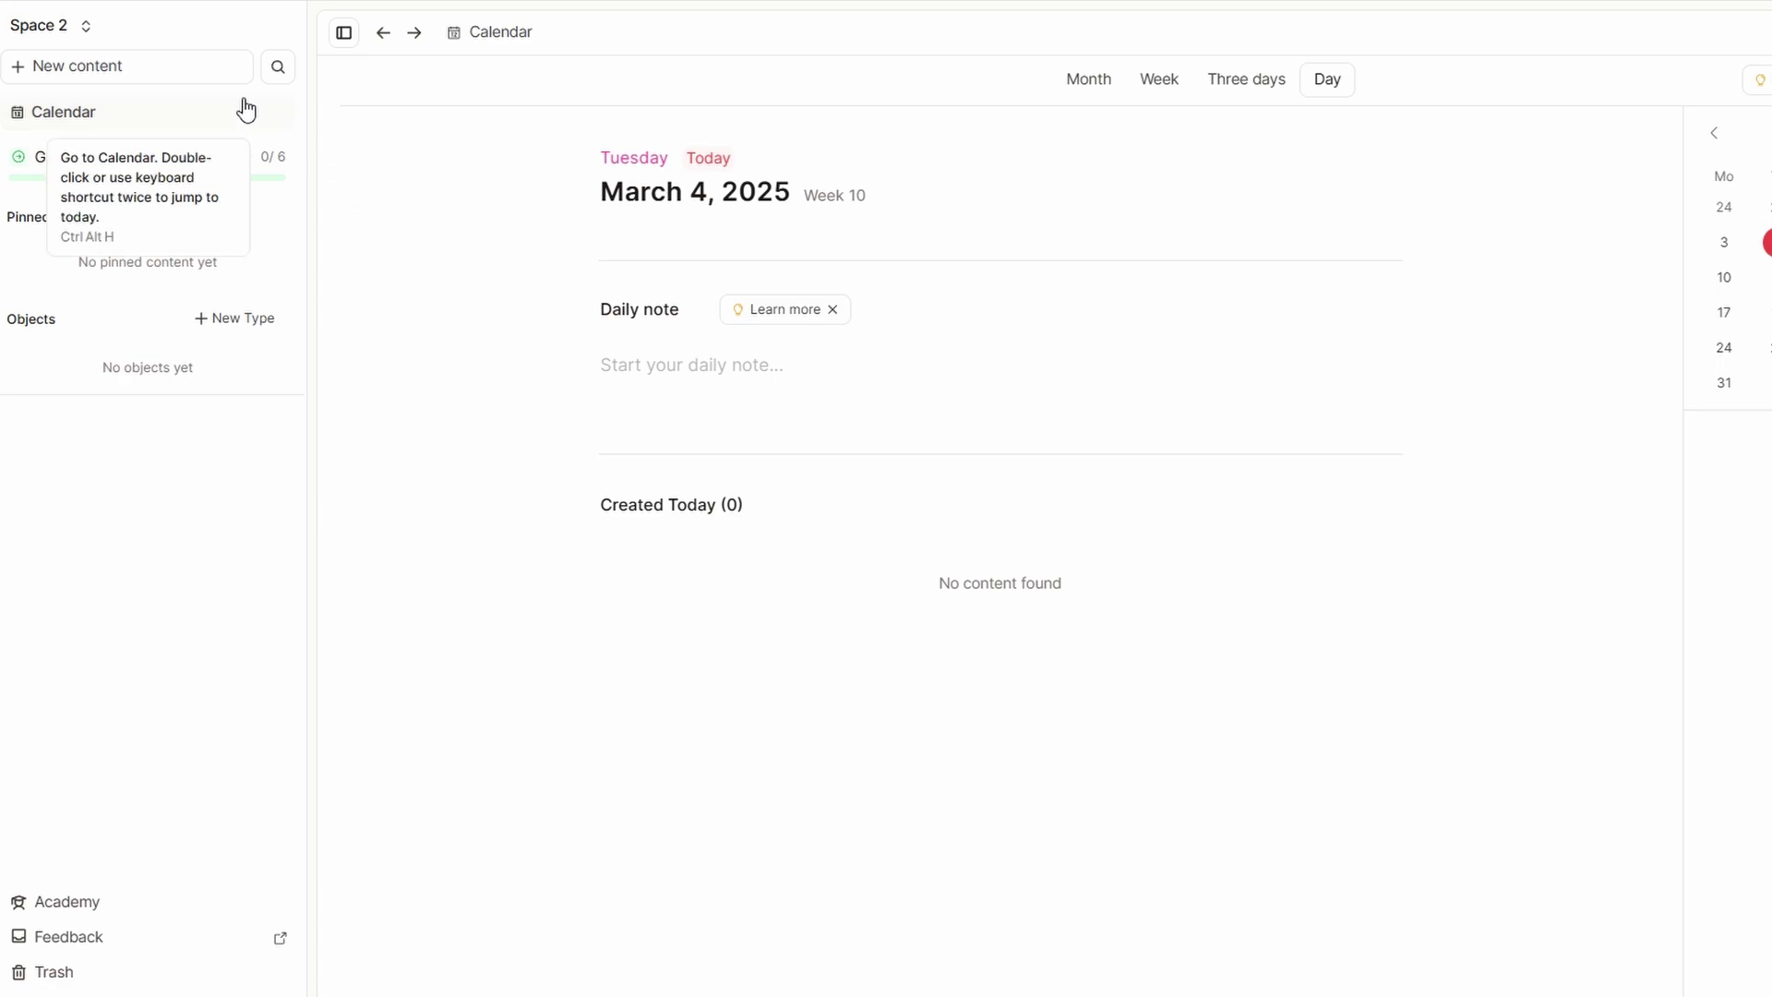
Step: Open the New content type list in Space 2
{"action": "left_click", "coordinate": [151, 72]}
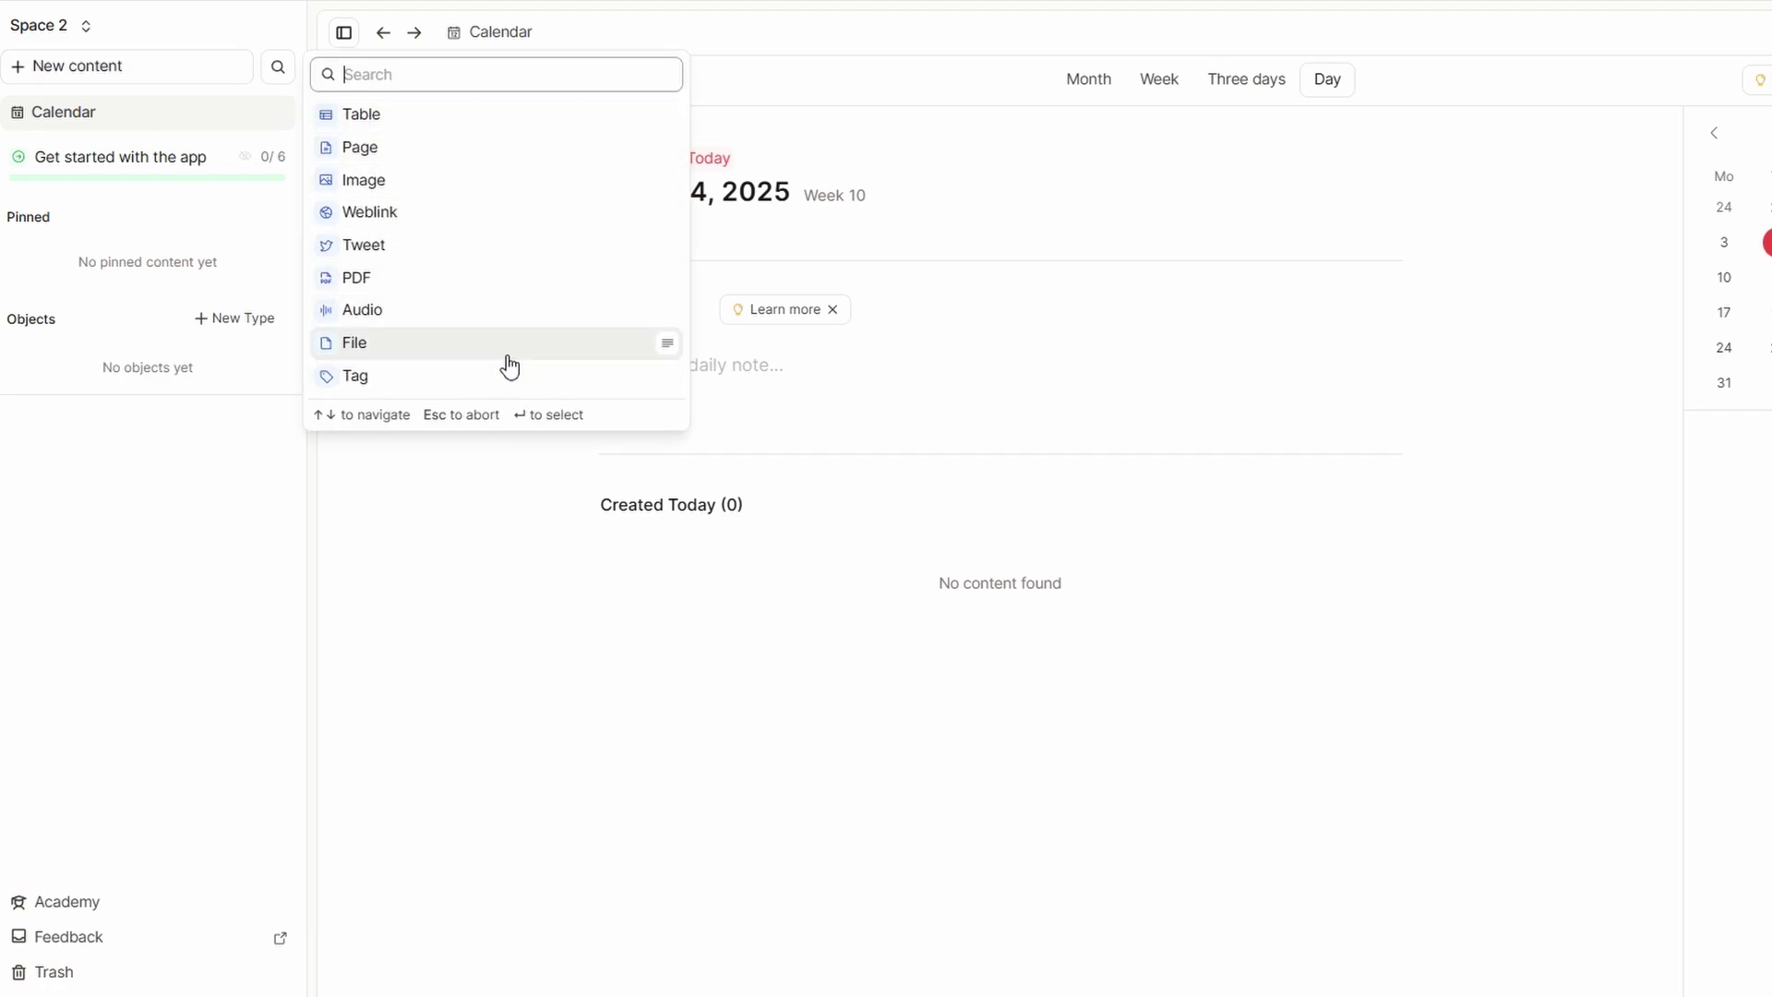
Step: Create a new Page object and title it 'Title'
{"action": "left_click", "coordinate": [401, 150]}
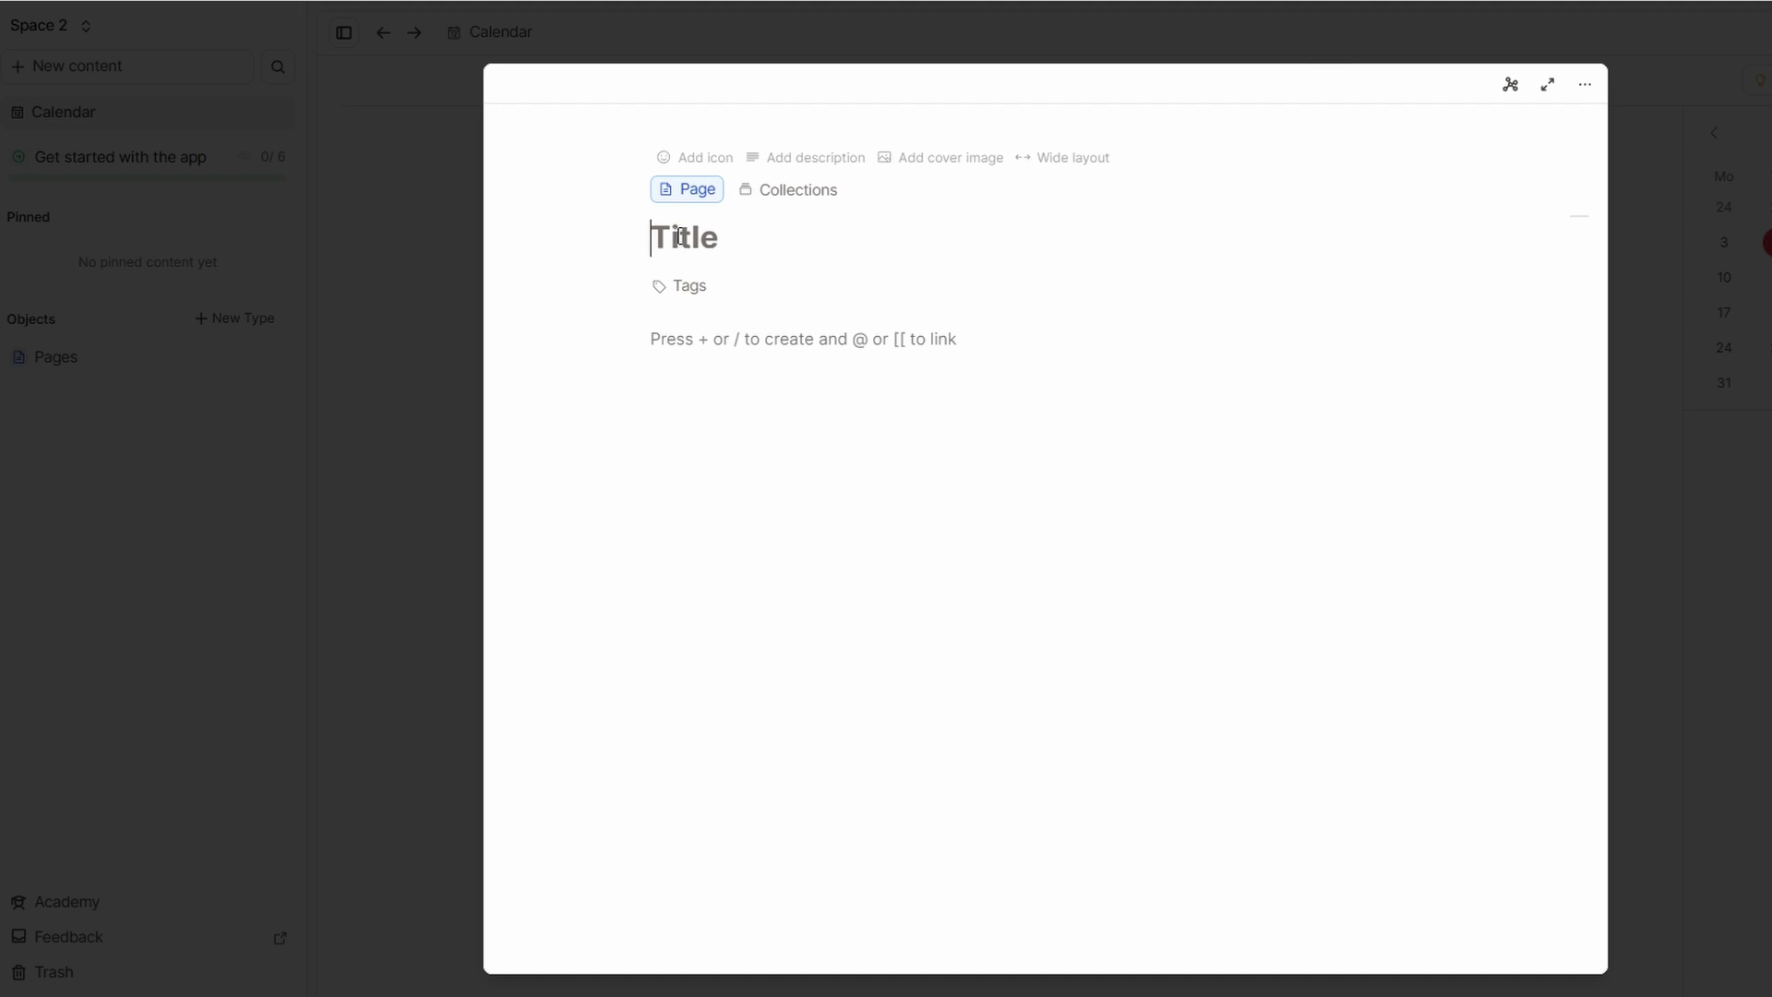
{"action": "type", "text": "Title"}
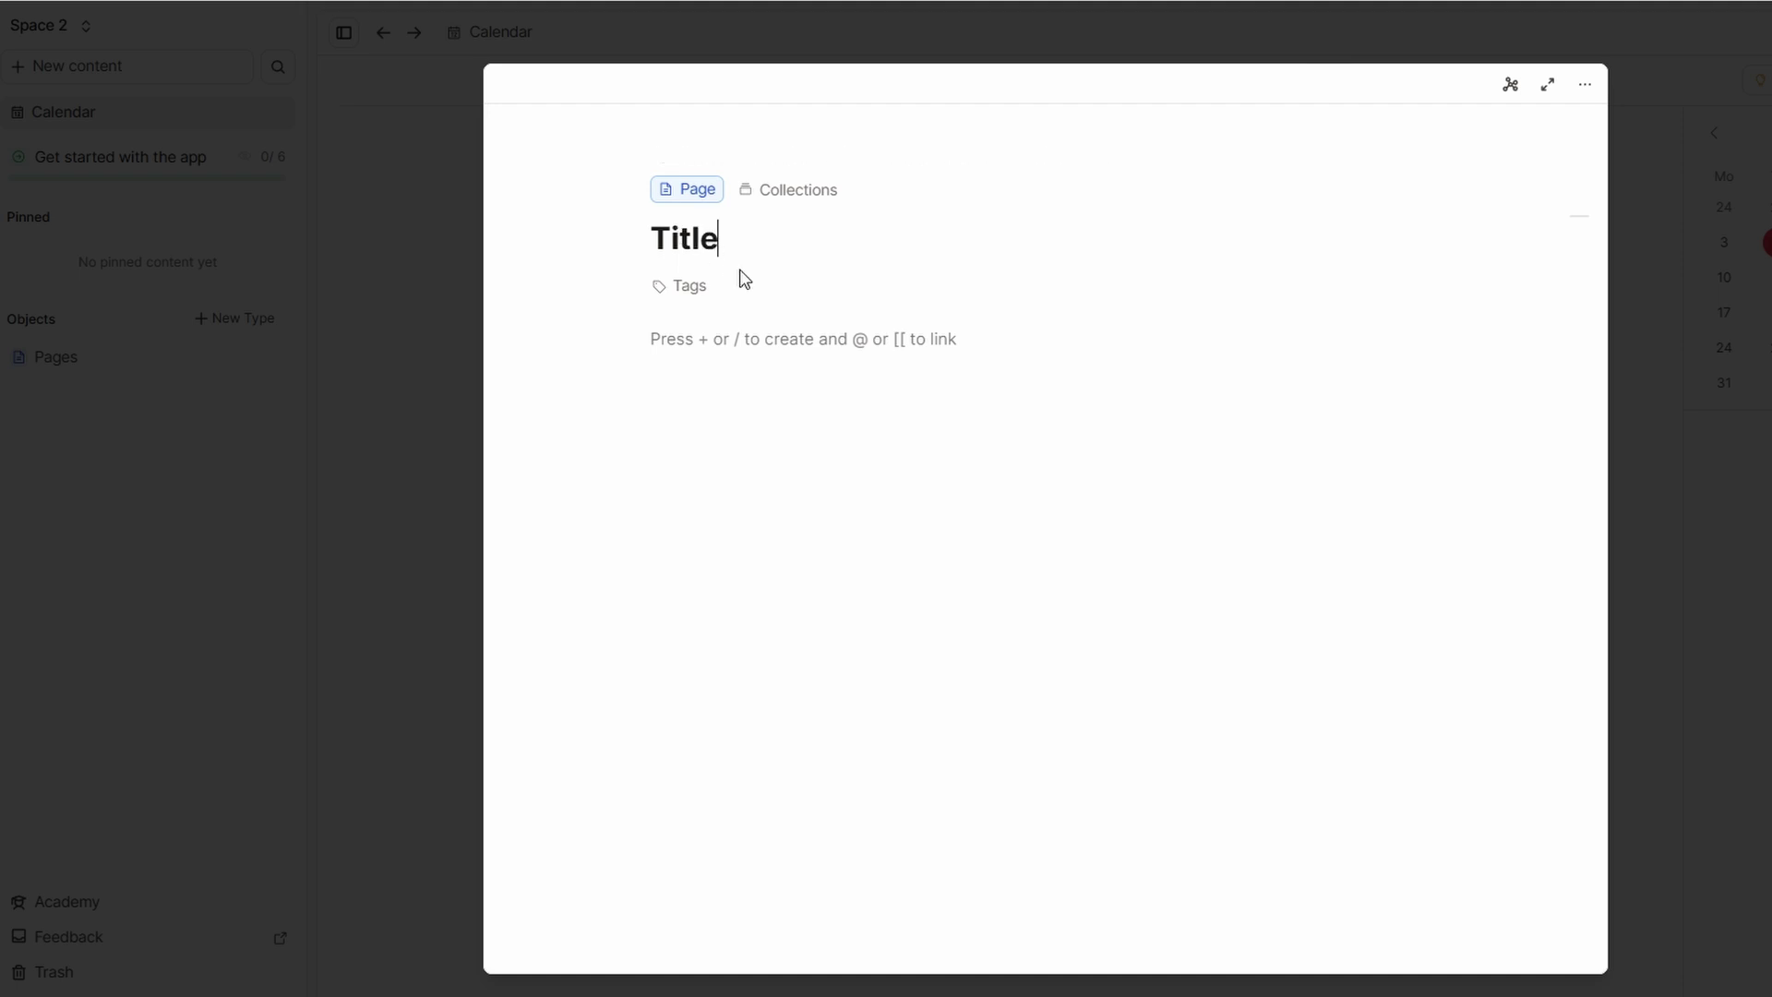
{"action": "left_click_drag", "start_coordinate": [717, 240], "coordinate": [623, 245]}
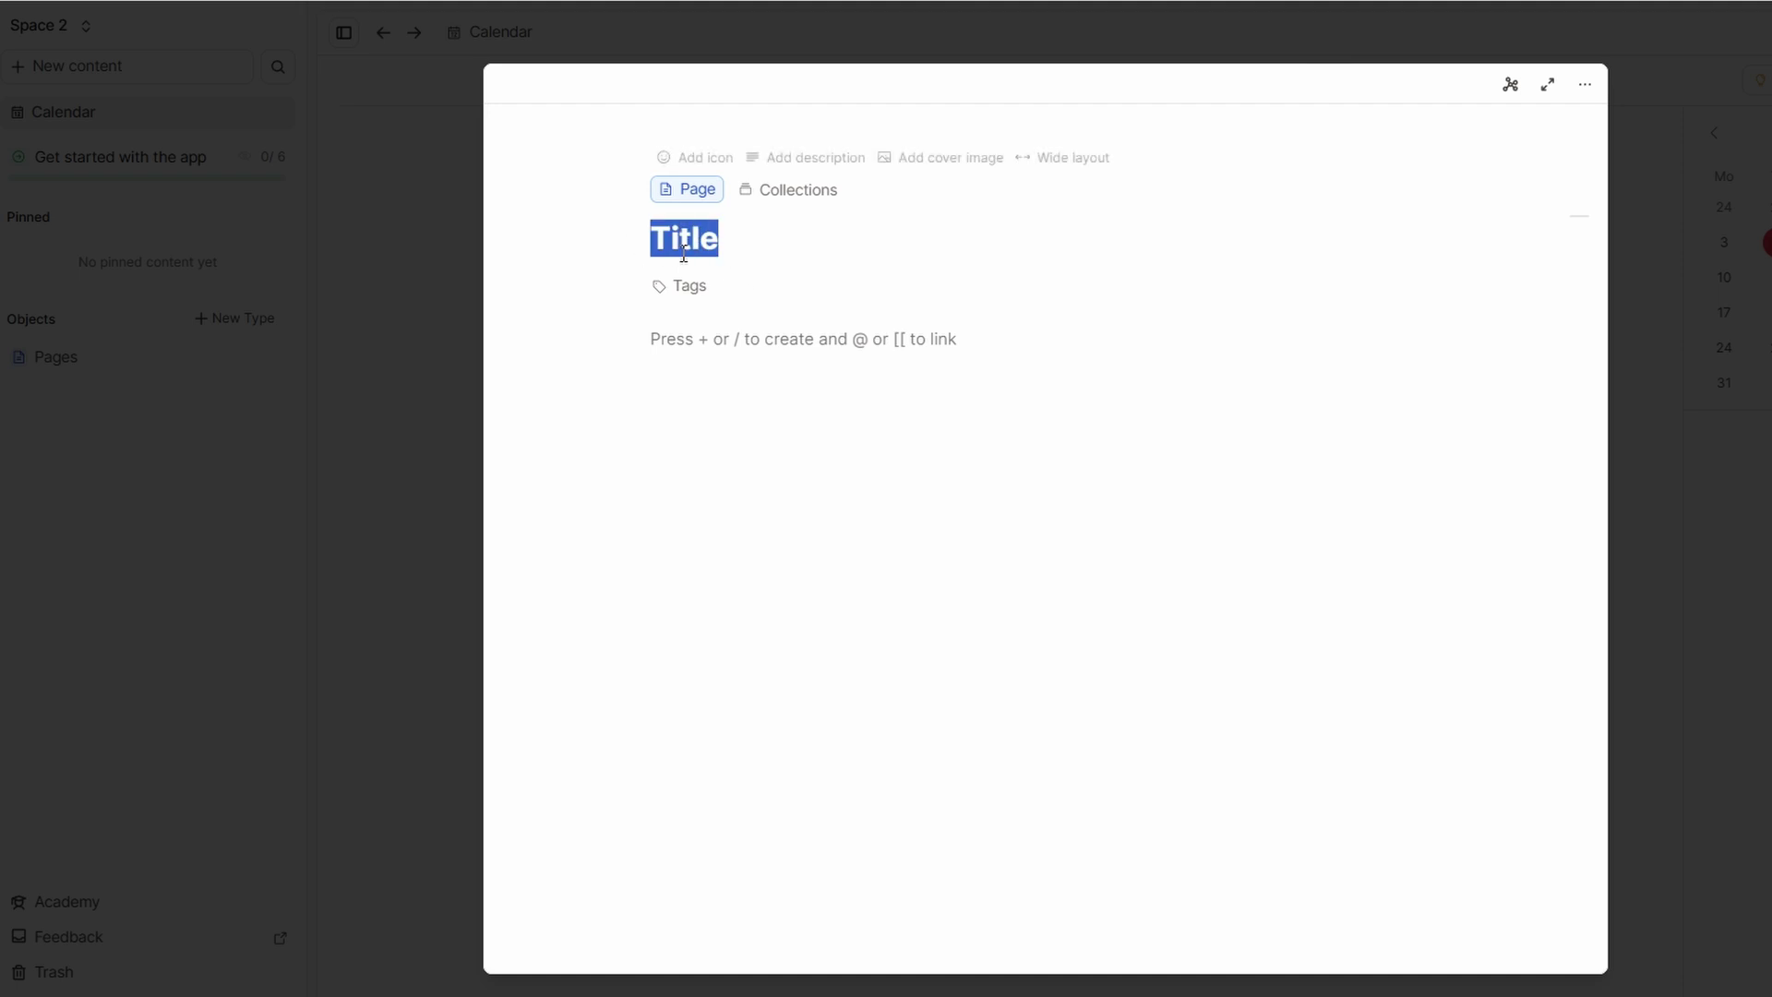
{"action": "left_click", "coordinate": [726, 285]}
Step: Add a body line containing '.' followed by an empty new line
{"action": "mouse_move", "coordinate": [711, 336]}
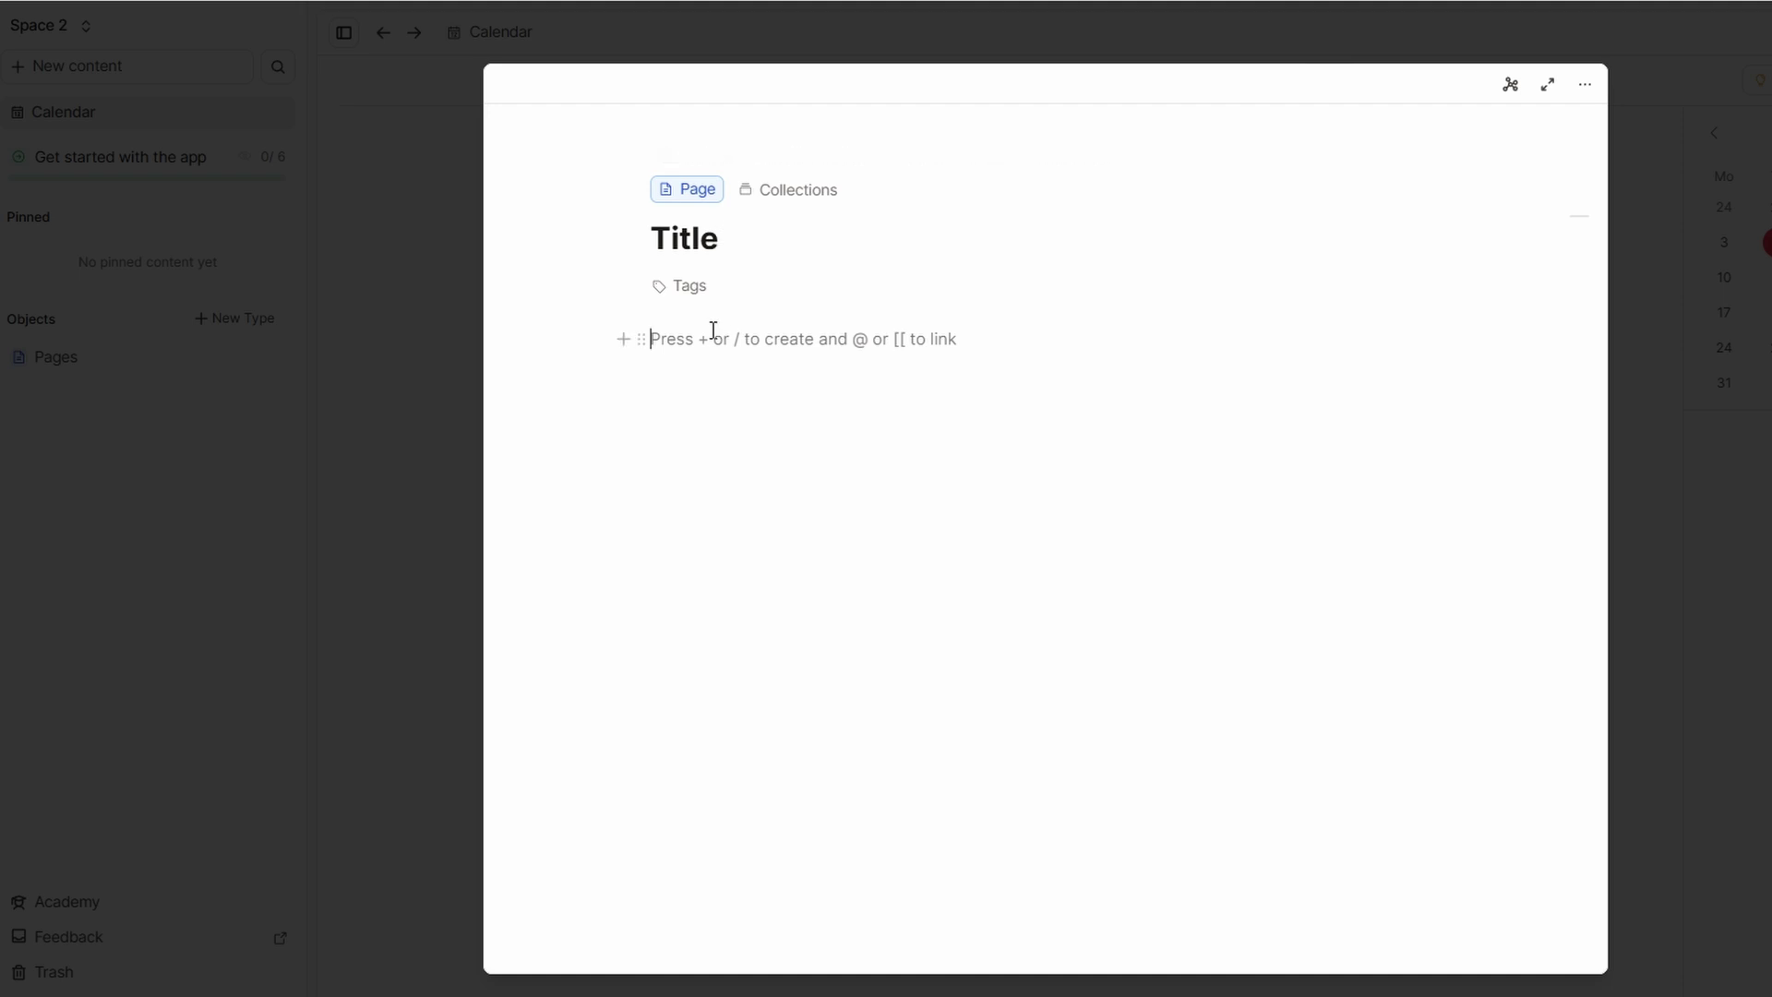
{"action": "left_click", "coordinate": [624, 341]}
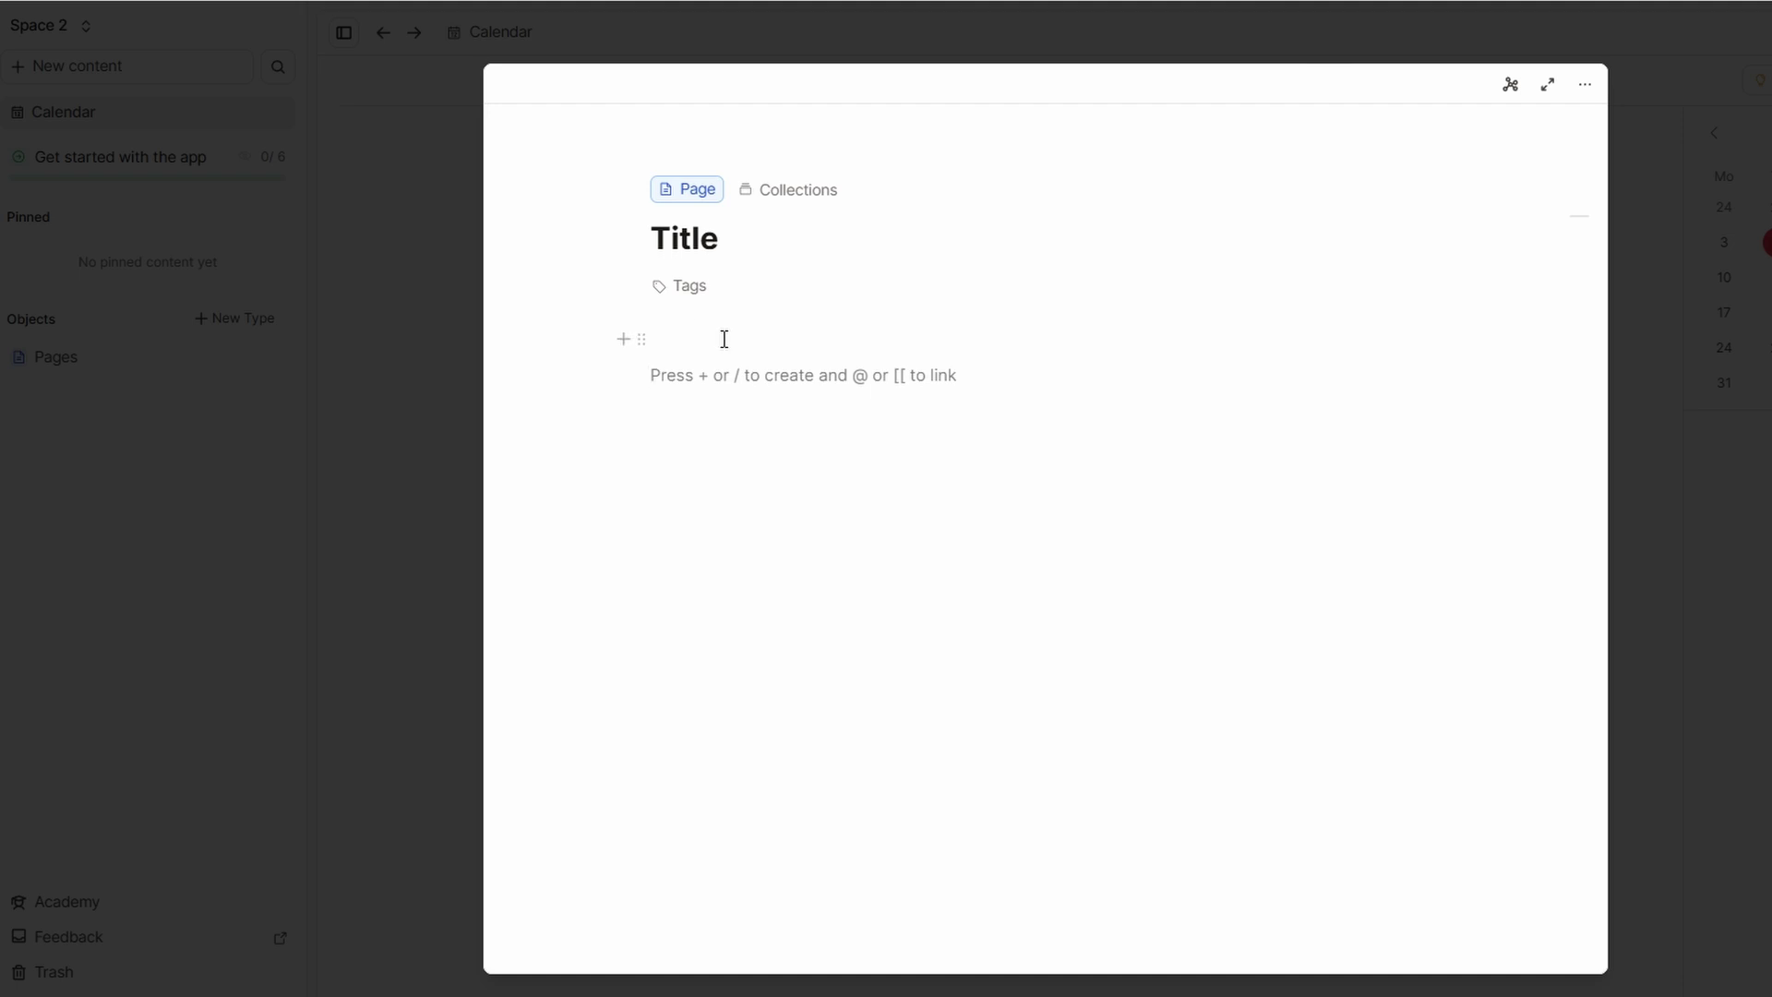
{"action": "type", "text": "."}
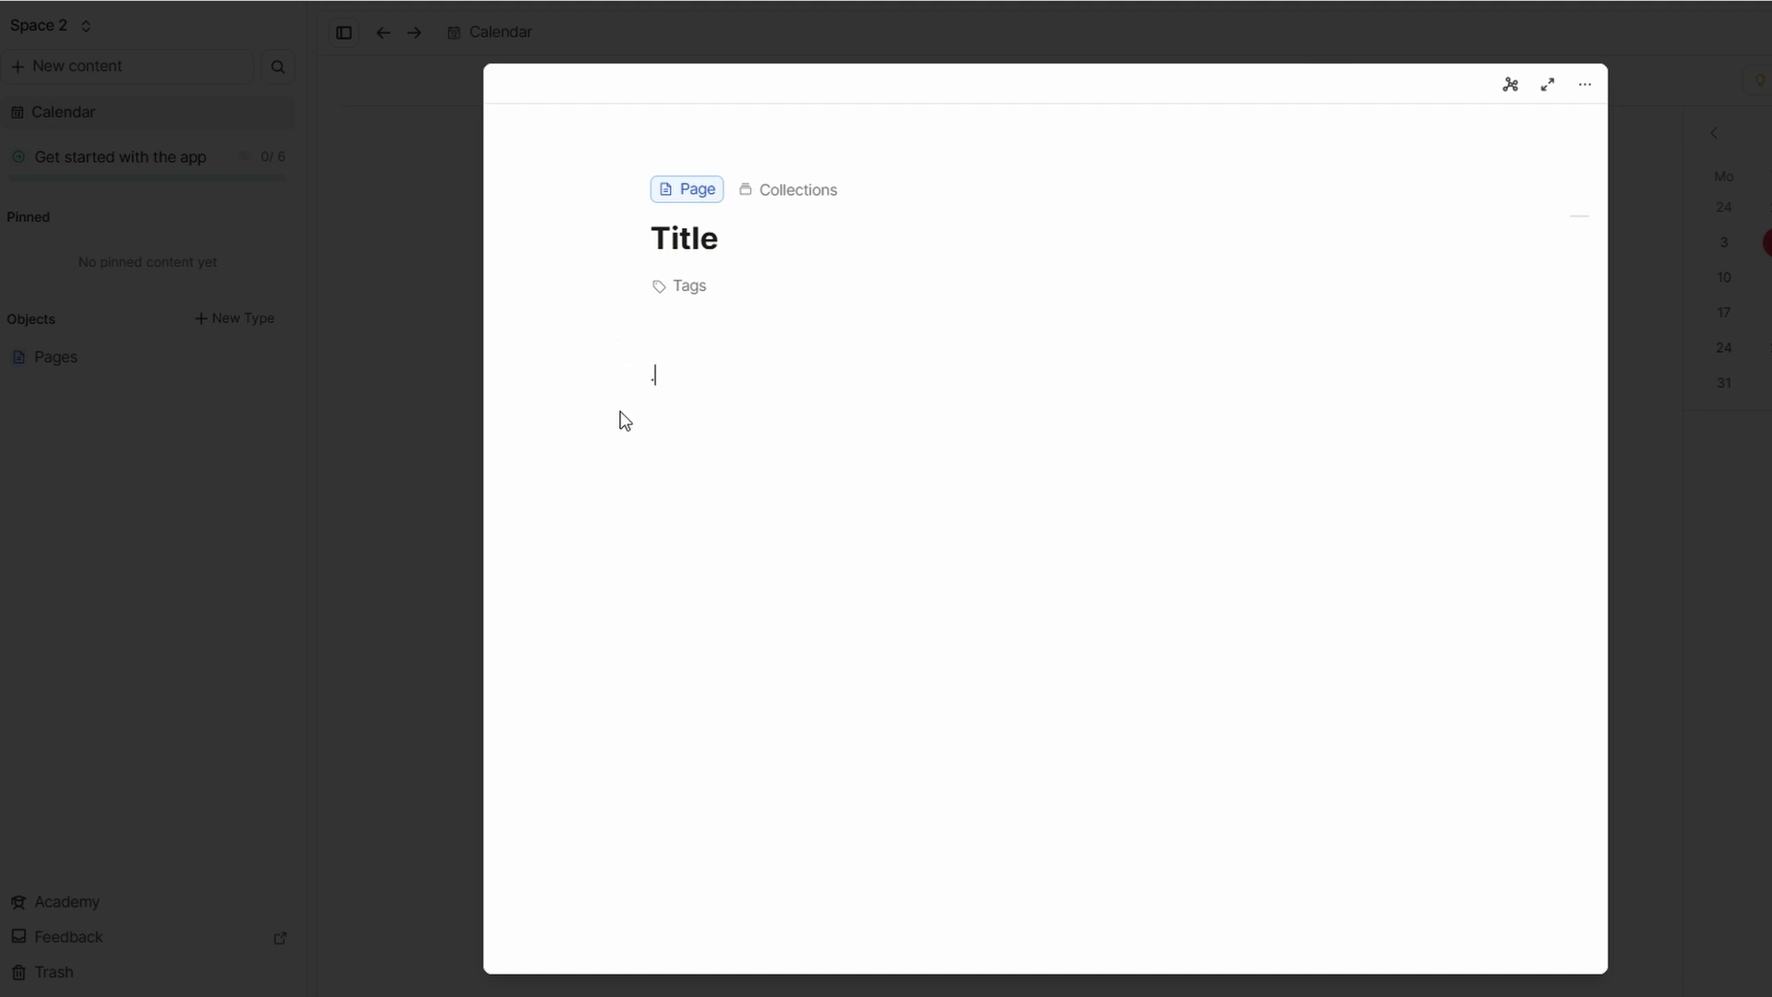
{"action": "key", "text": "Return"}
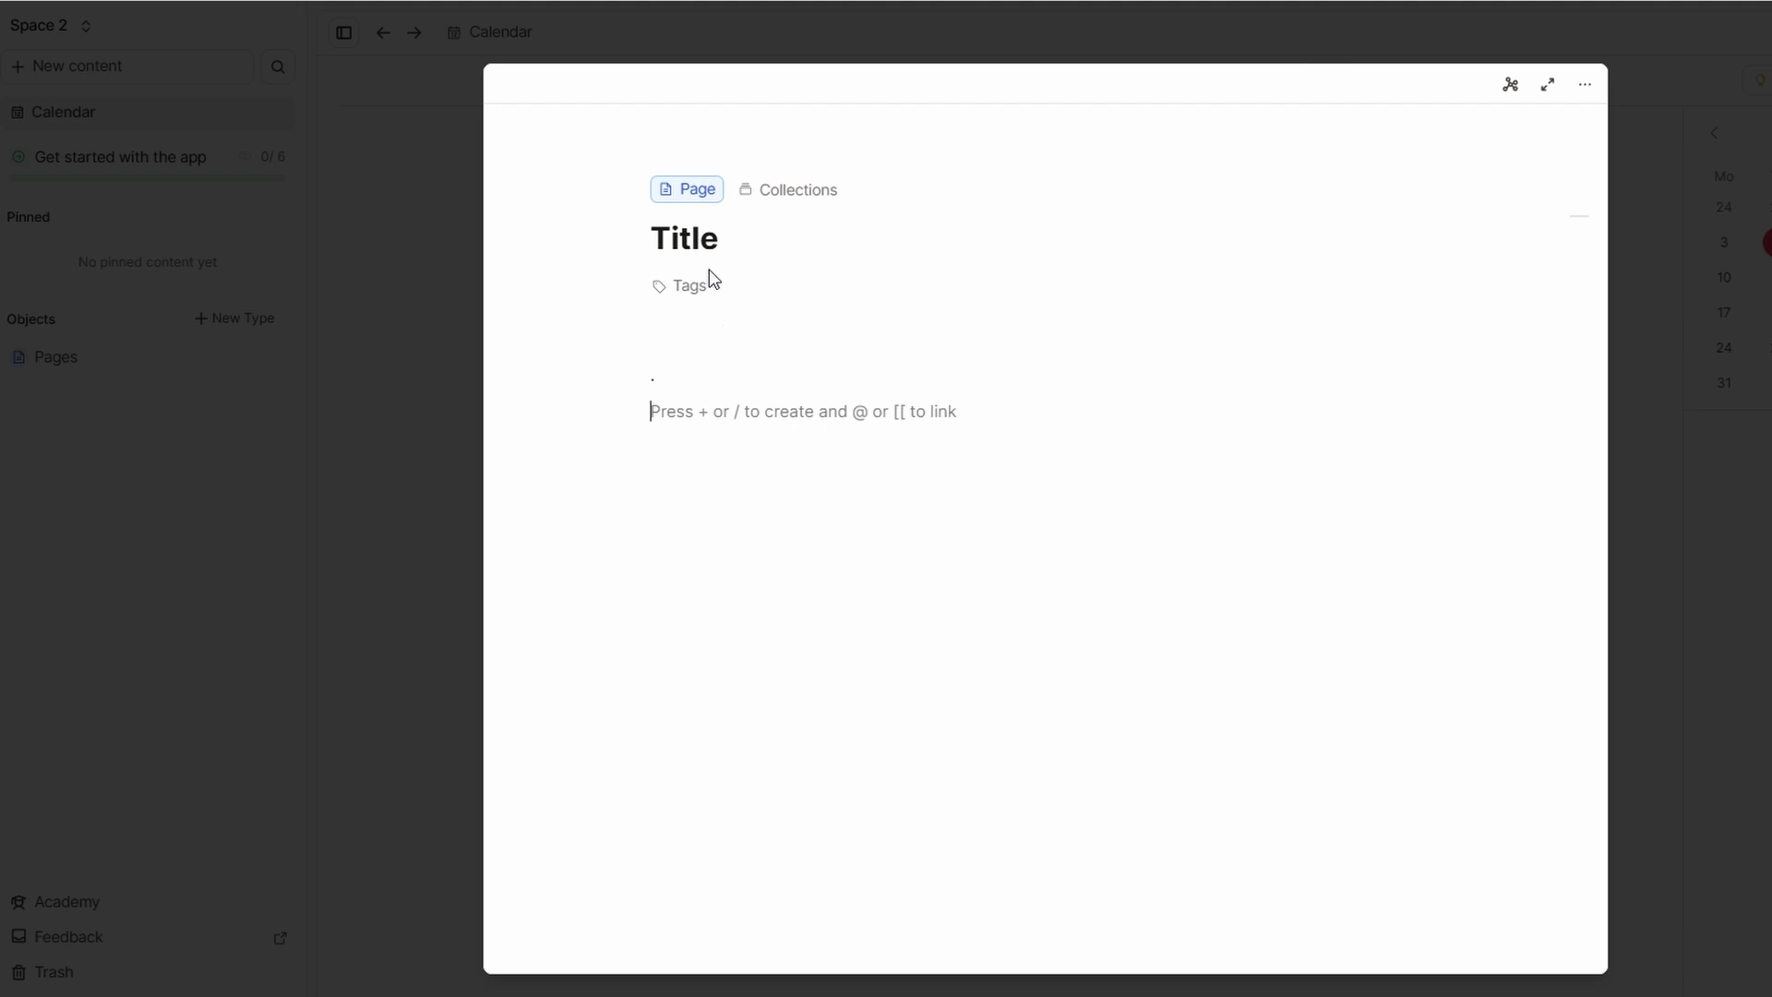
{"action": "mouse_move", "coordinate": [711, 237]}
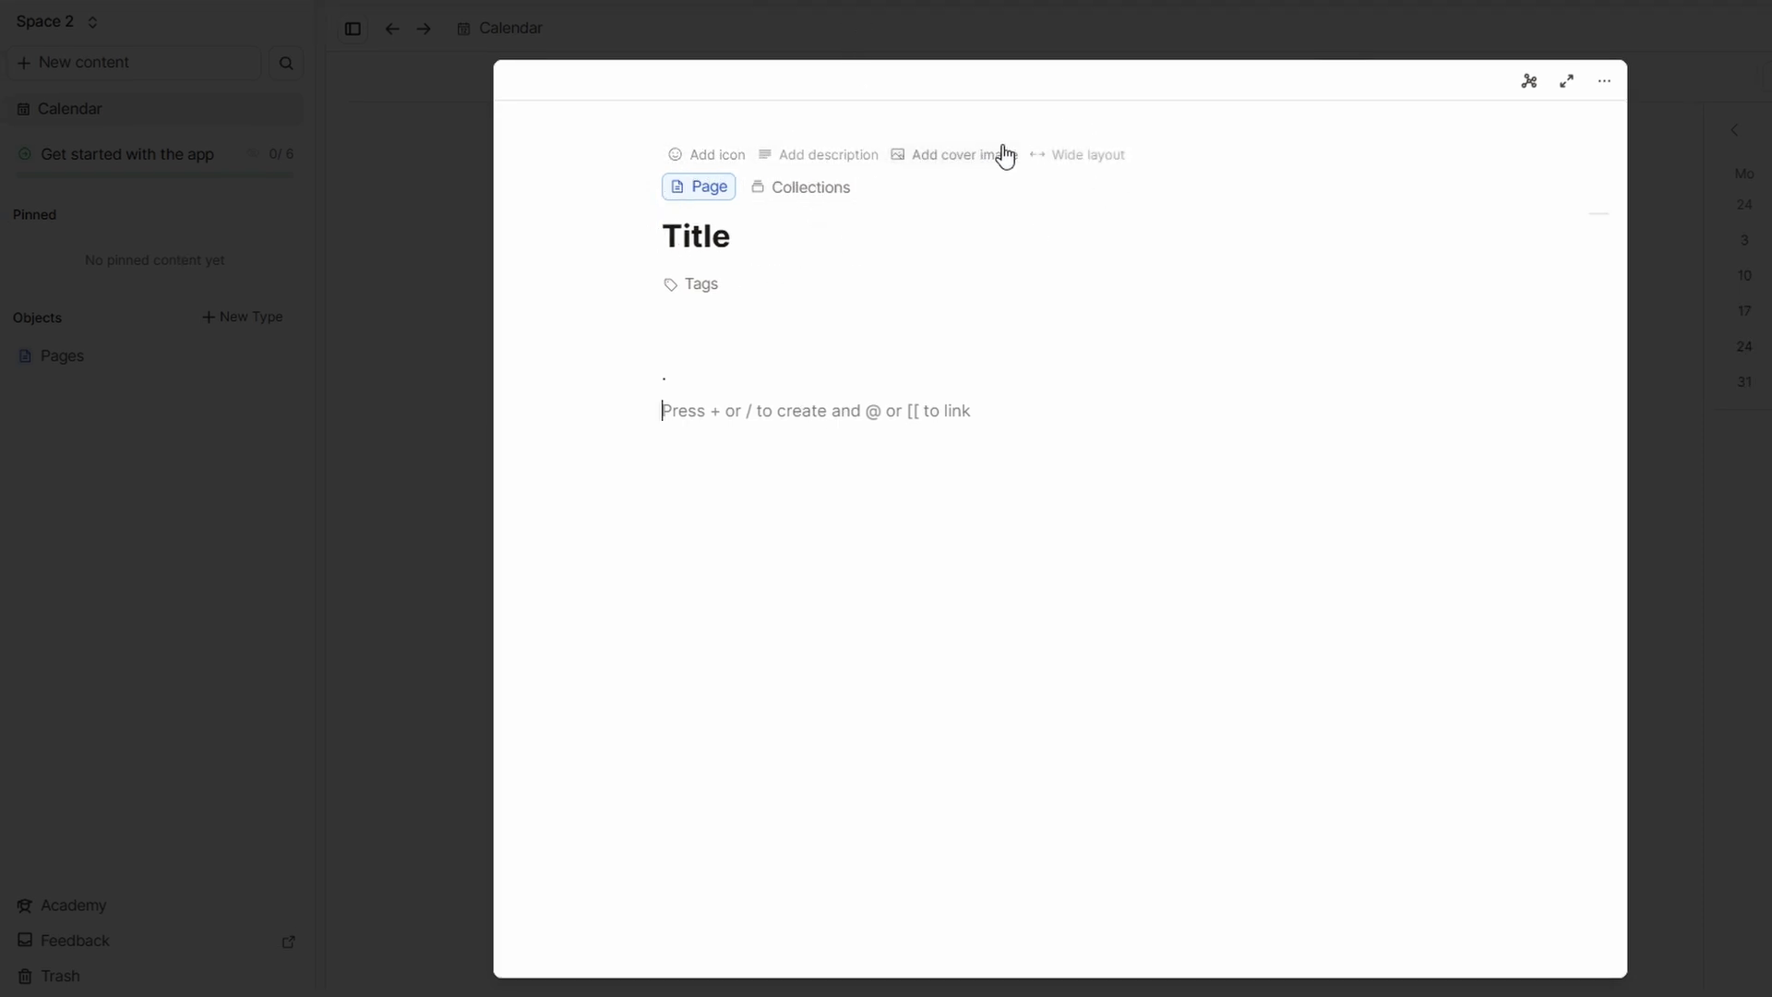
Step: Set the upside-down face emoji as the page icon
{"action": "left_click", "coordinate": [721, 157]}
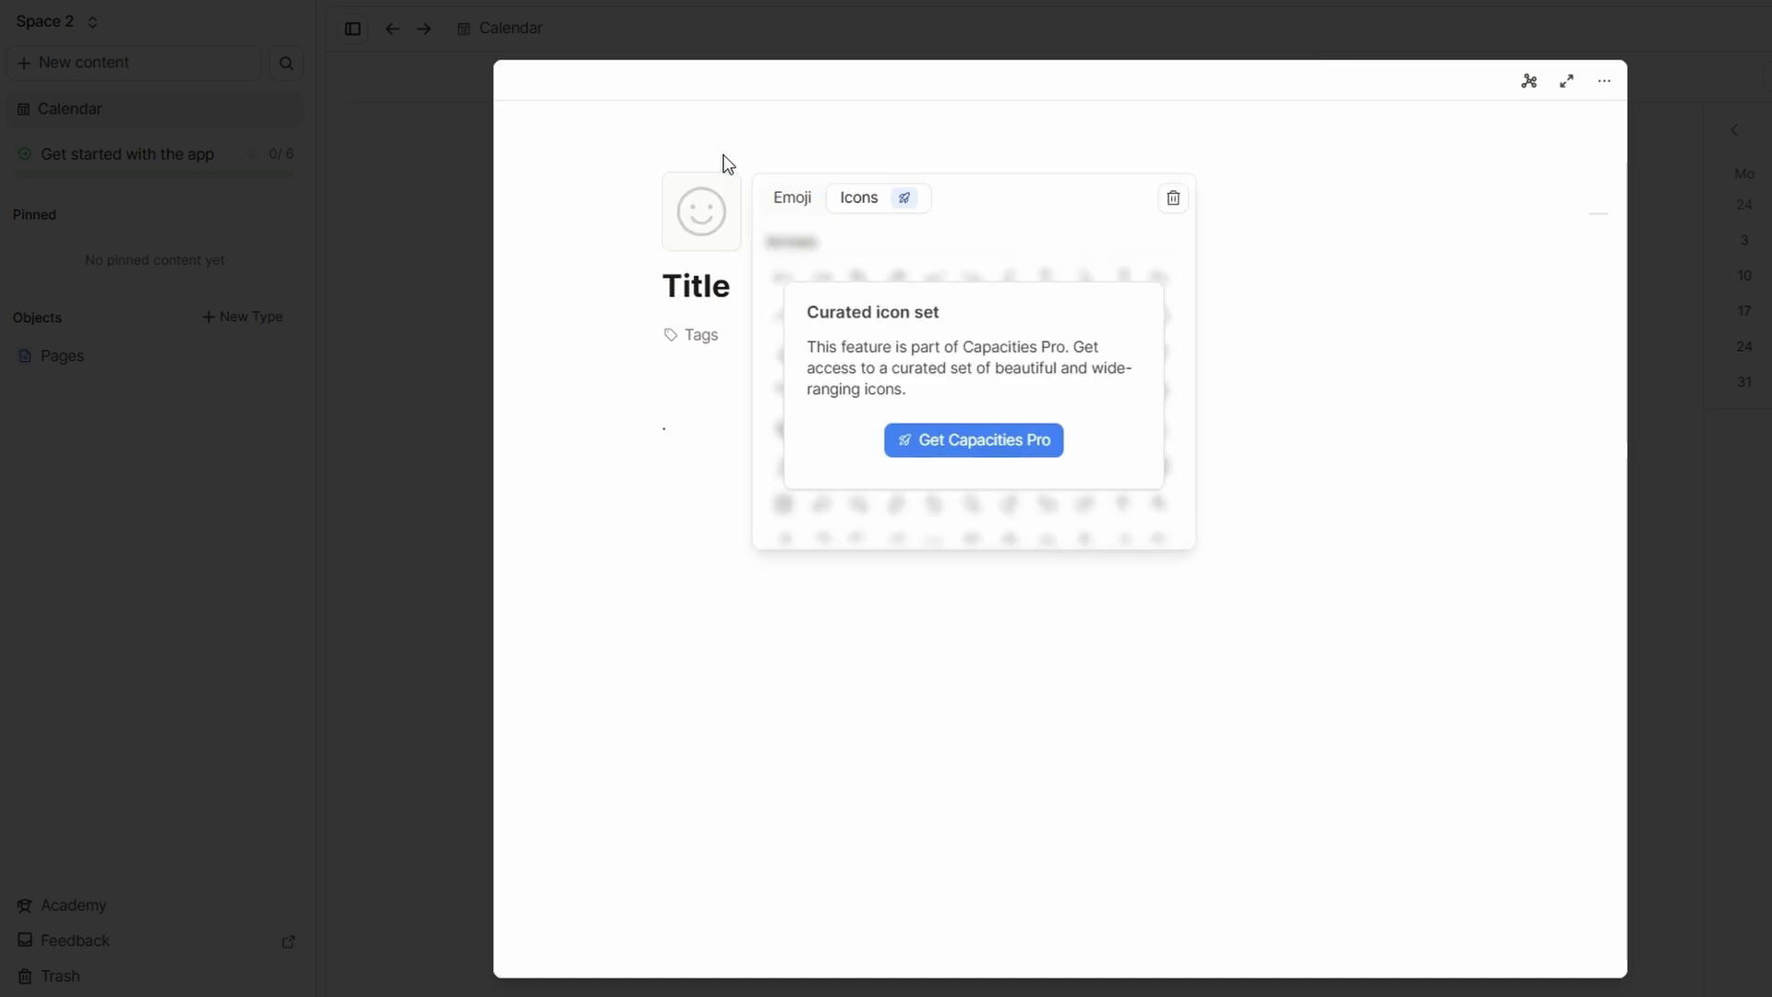
{"action": "left_click", "coordinate": [794, 215]}
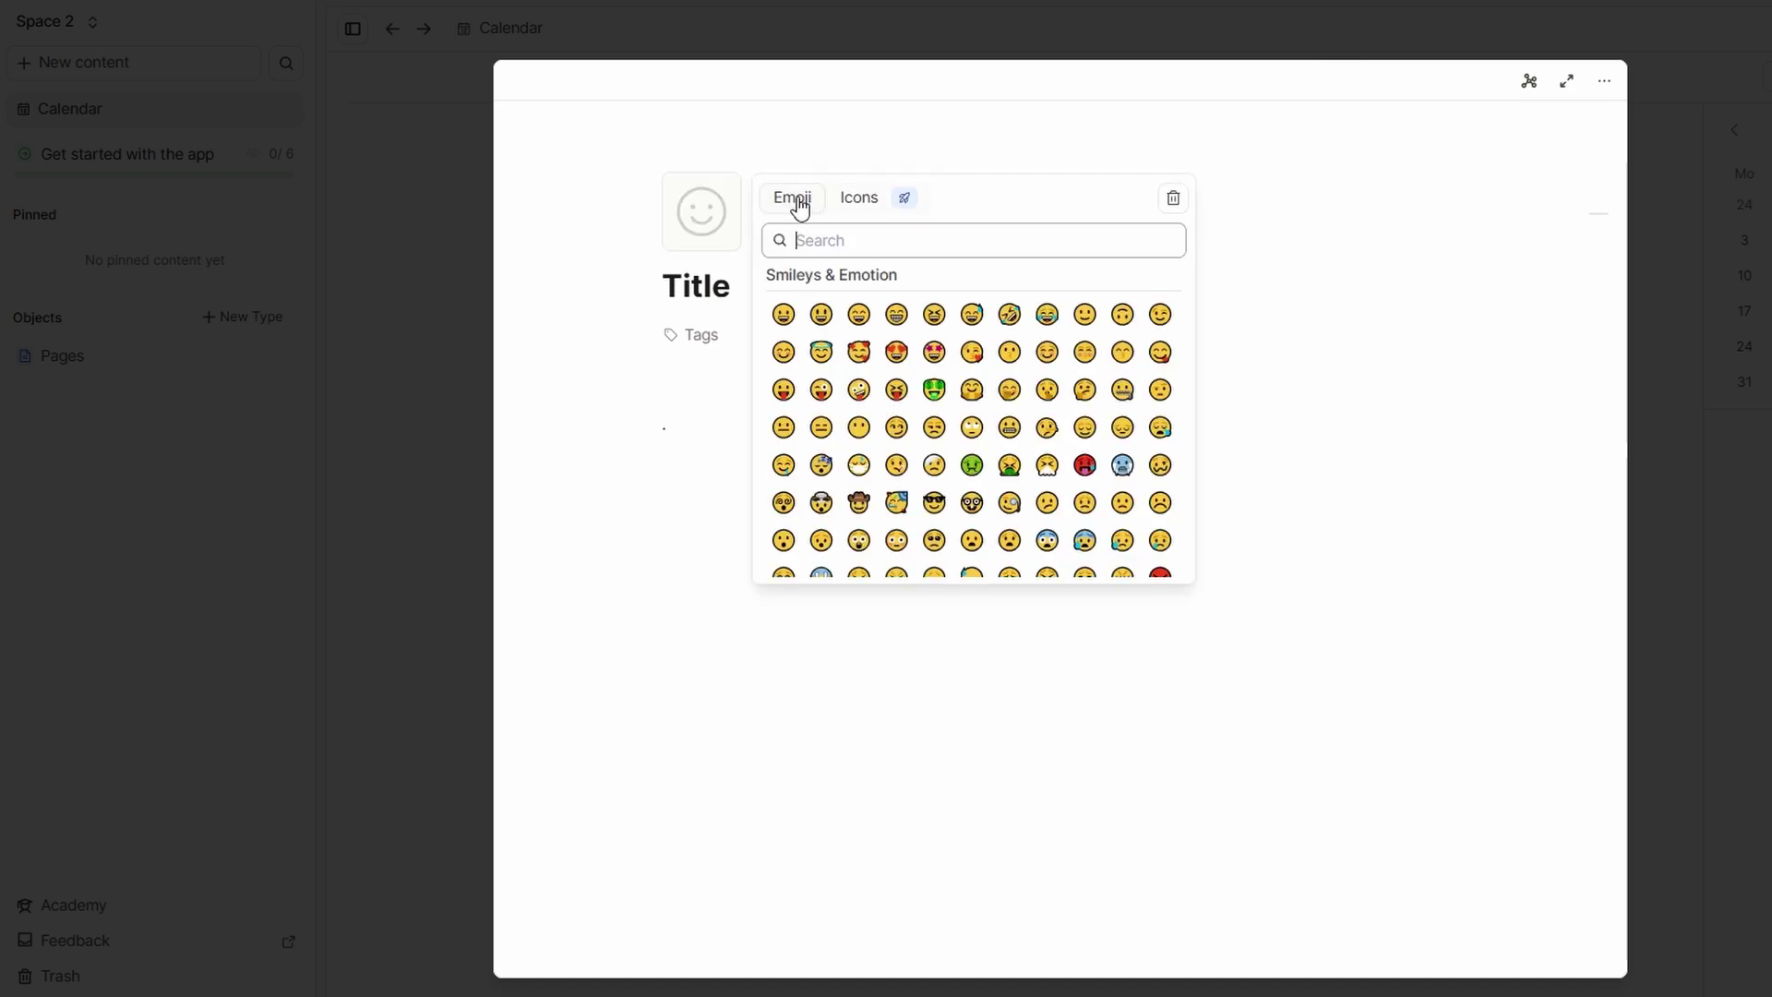
{"action": "left_click", "coordinate": [1122, 315]}
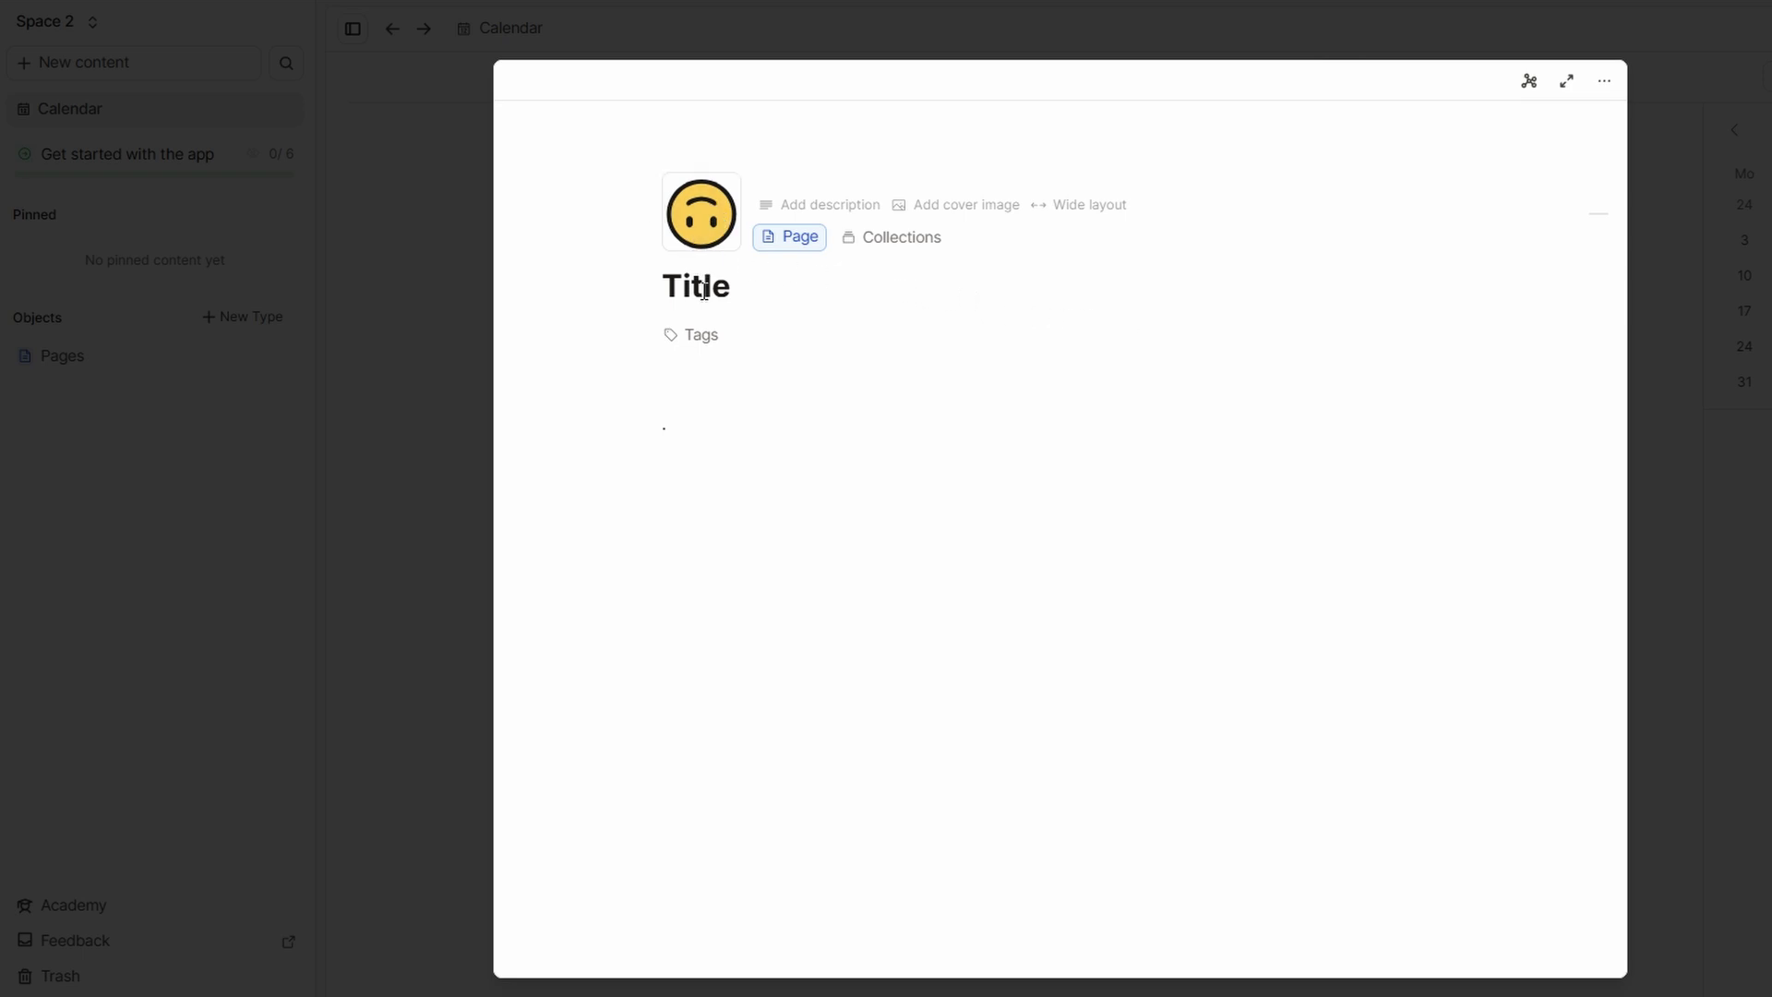
Step: Keep the upside-down face icon after browsing more emoji, then add a description line
{"action": "left_click", "coordinate": [709, 244]}
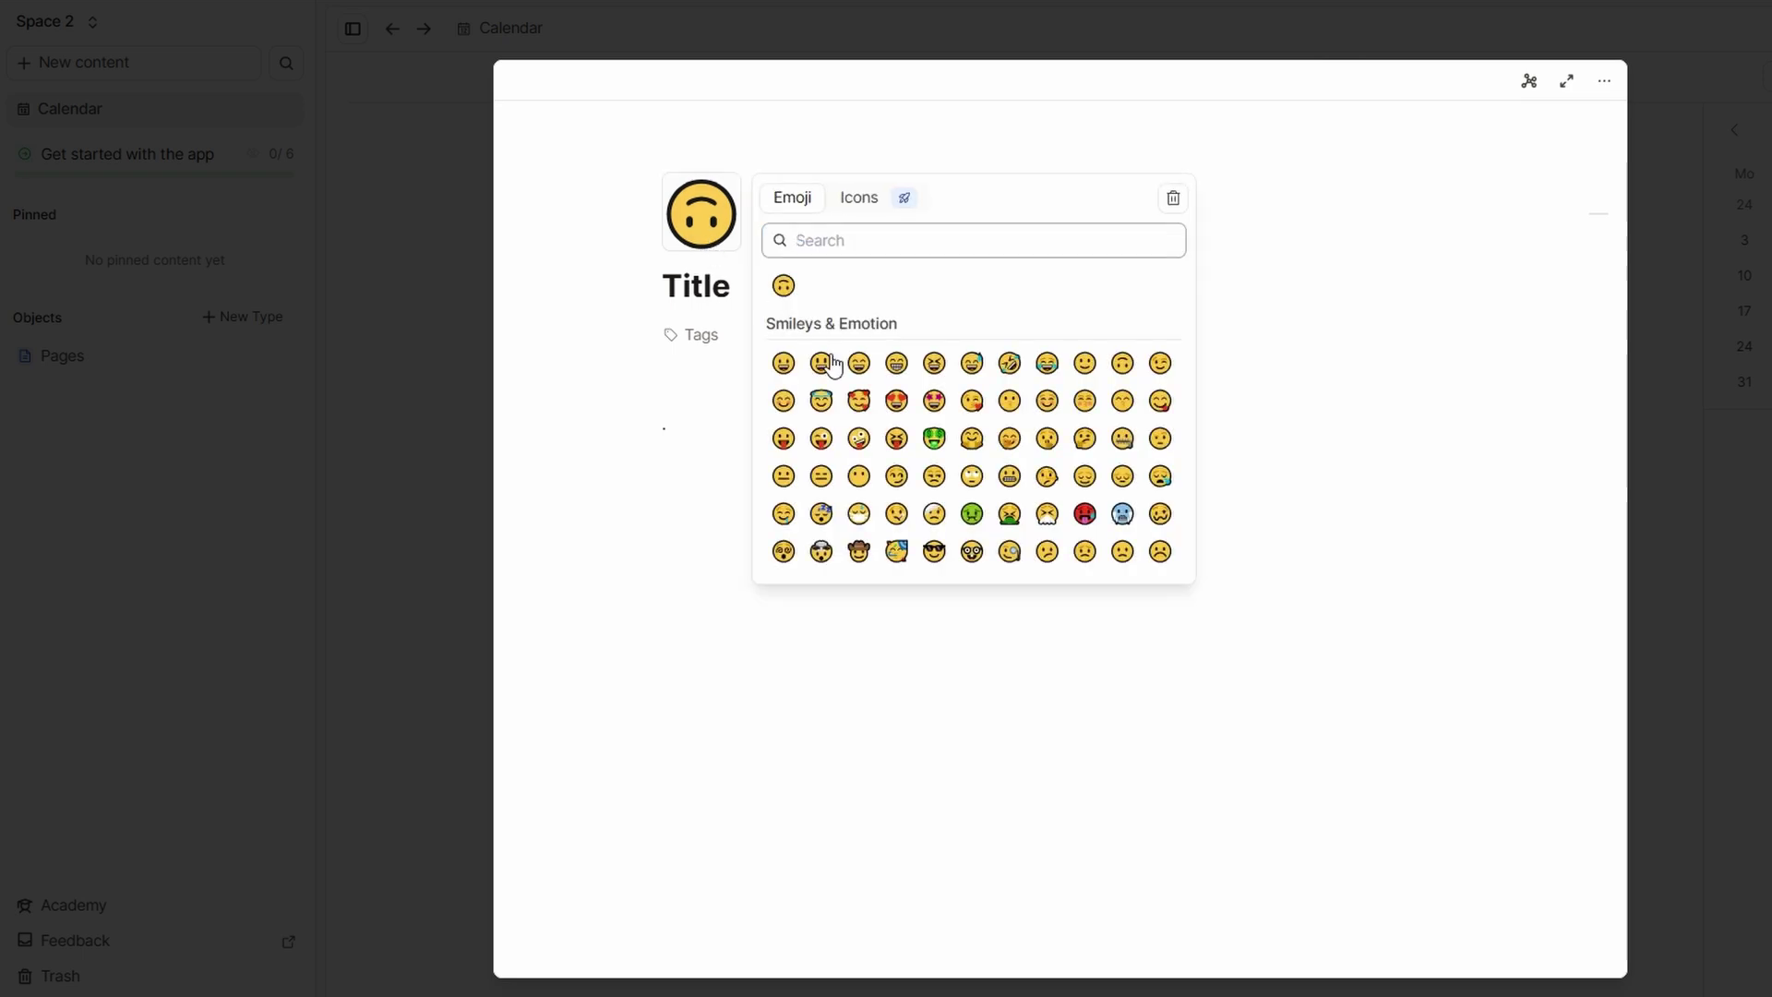
{"action": "scroll", "coordinate": [932, 402], "scroll_direction": "down", "scroll_amount": 1}
{"action": "scroll", "coordinate": [938, 397], "scroll_direction": "down", "scroll_amount": 2}
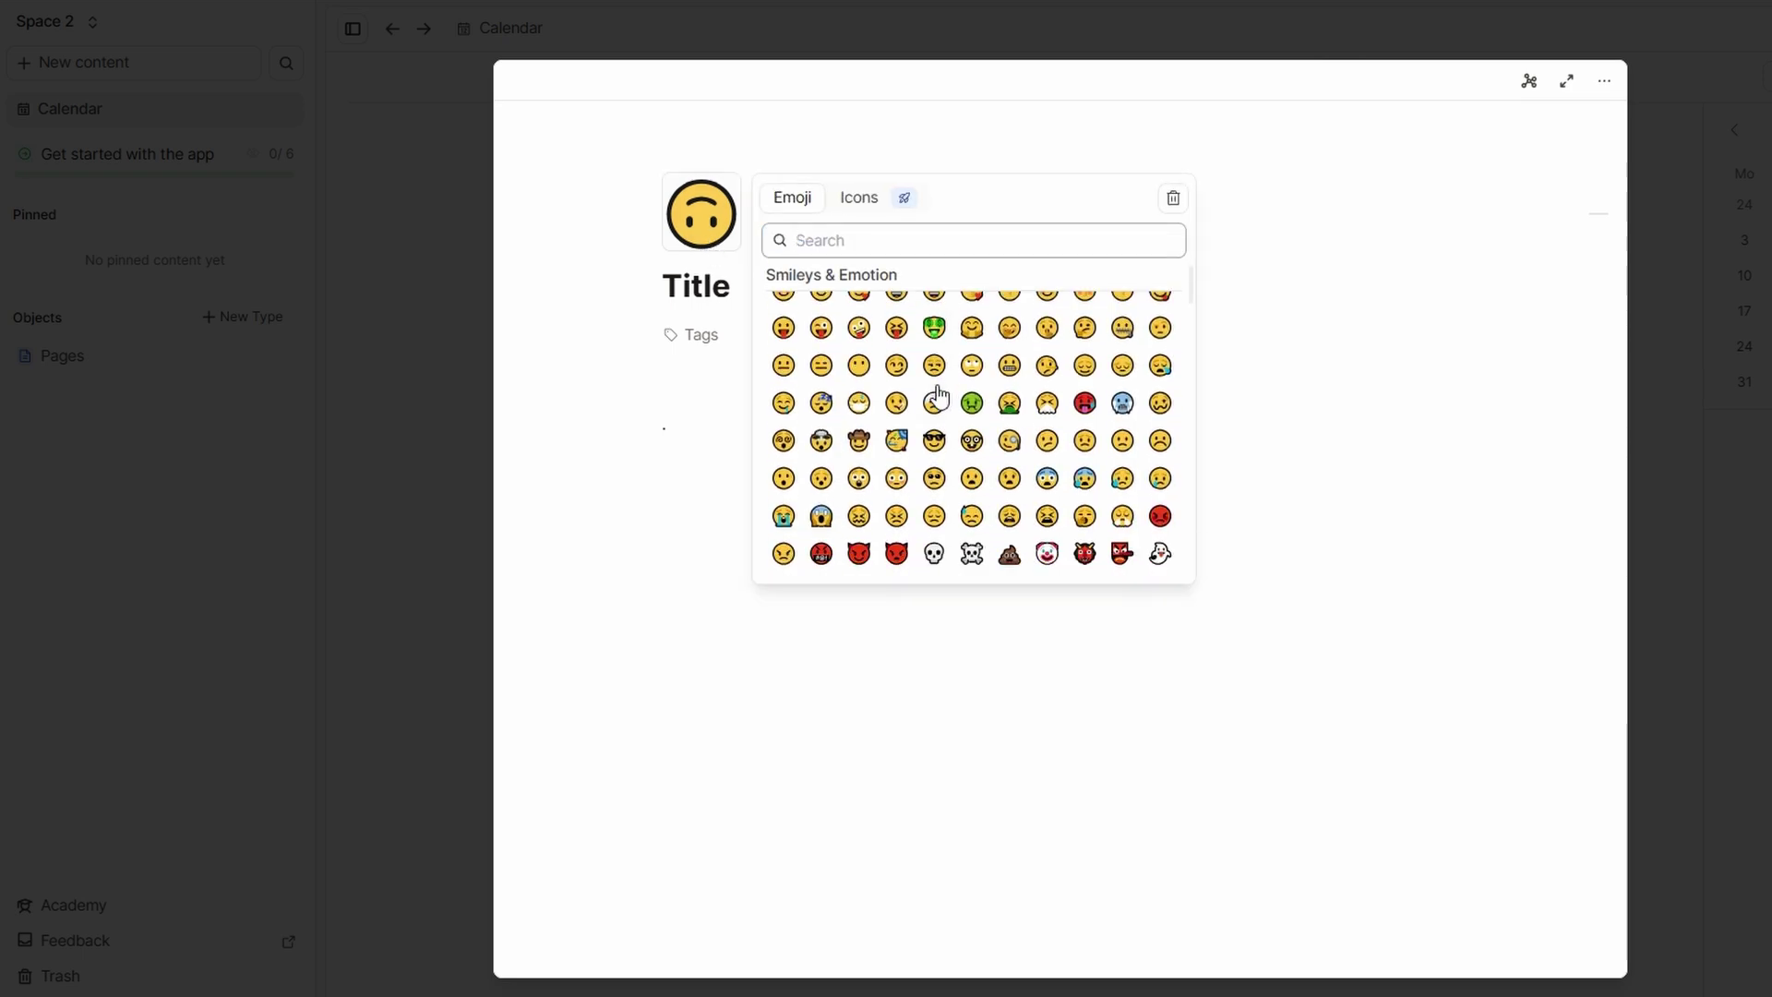
{"action": "scroll", "coordinate": [939, 397], "scroll_direction": "down", "scroll_amount": 20}
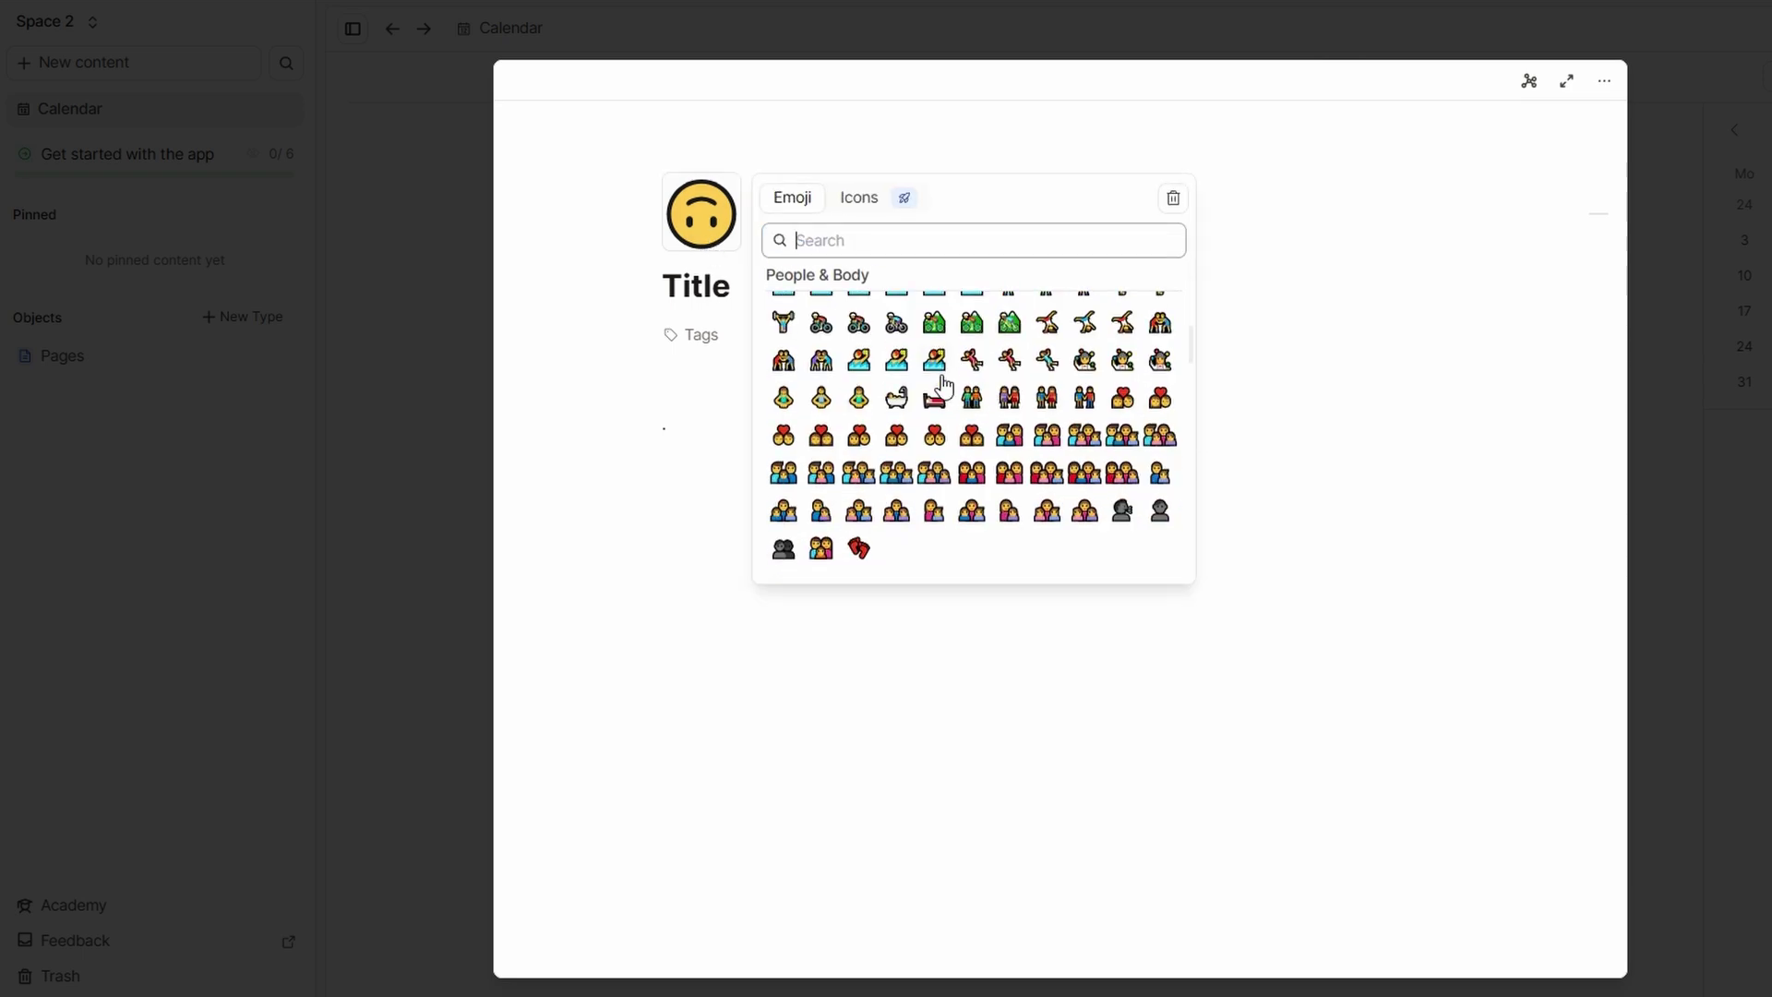
{"action": "scroll", "coordinate": [943, 386], "scroll_direction": "down", "scroll_amount": 15}
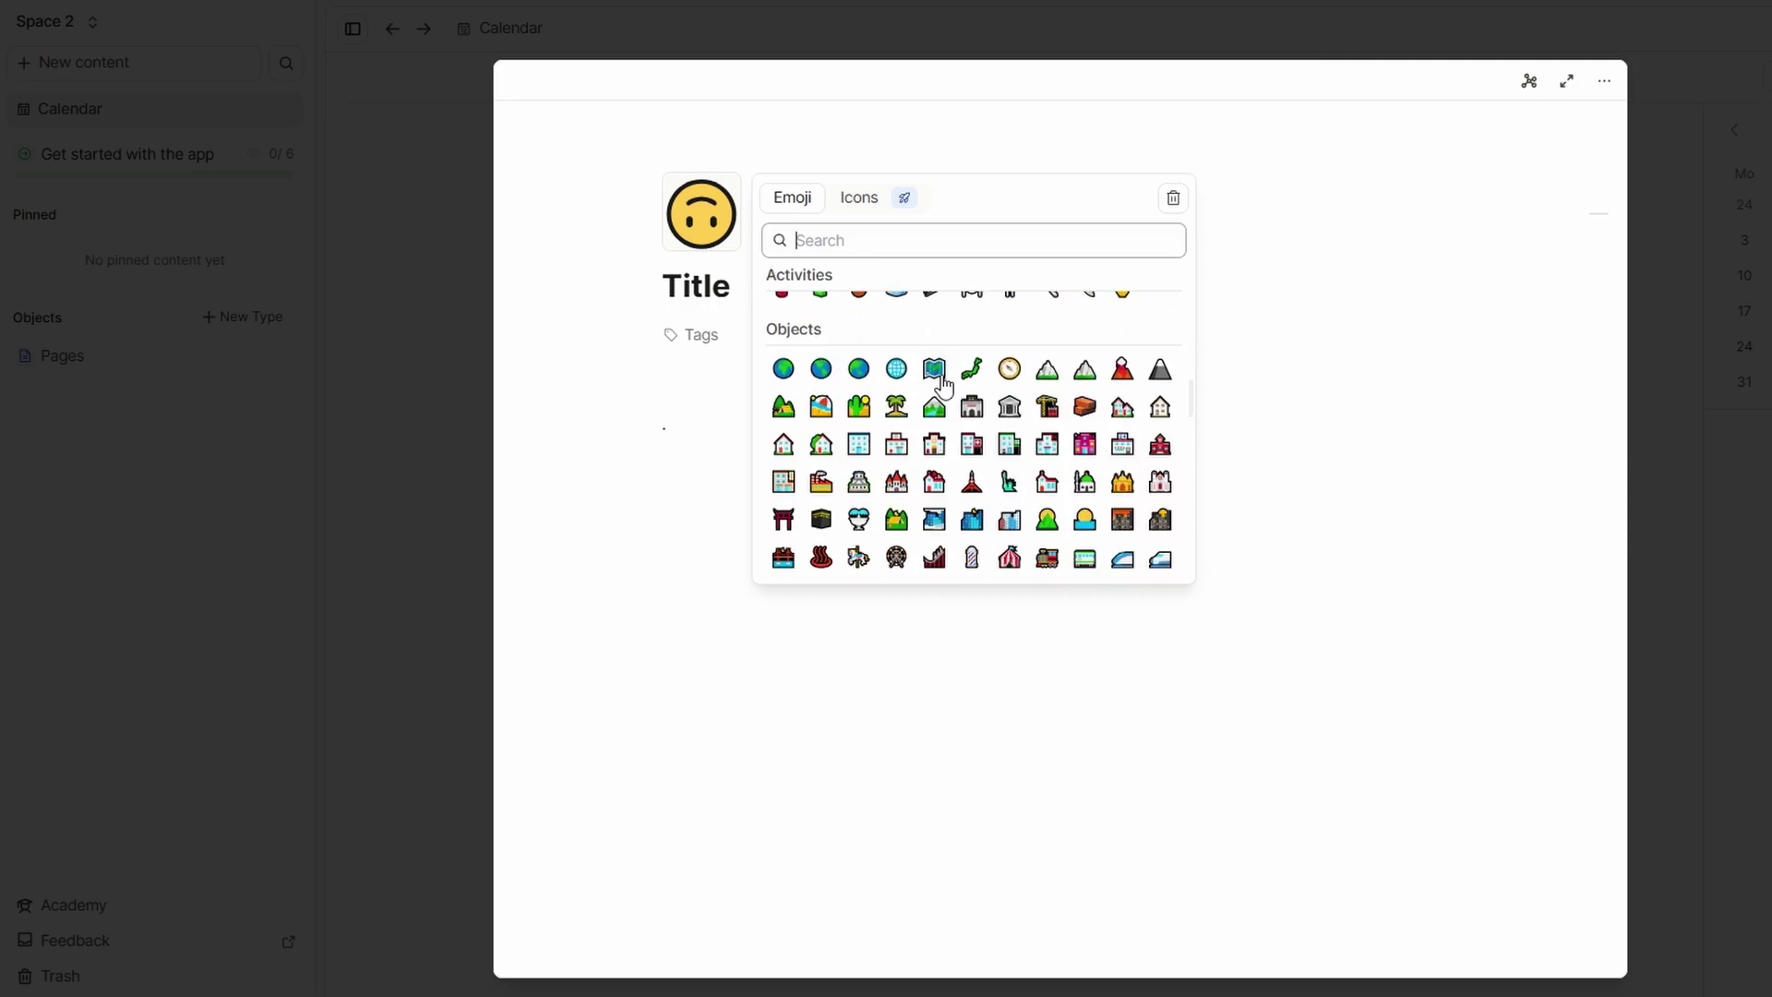
{"action": "scroll", "coordinate": [949, 364], "scroll_direction": "down", "scroll_amount": 3}
{"action": "left_click", "coordinate": [1326, 261]}
{"action": "left_click", "coordinate": [789, 207]}
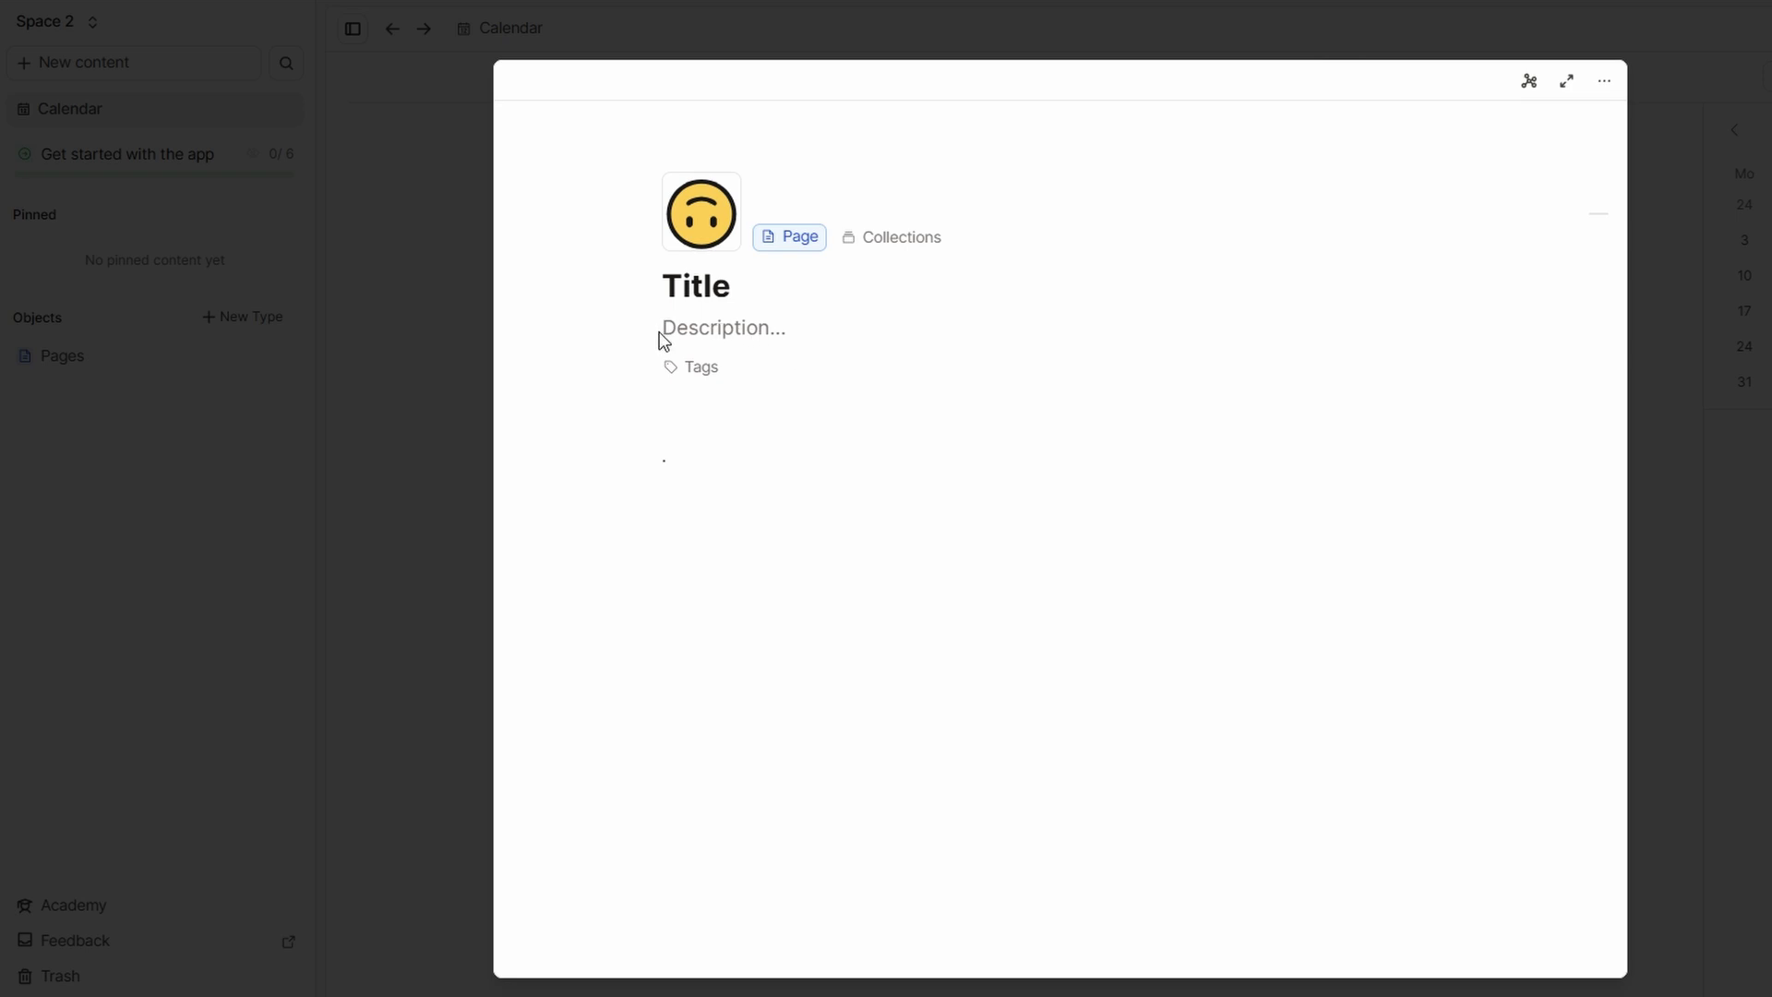
Step: Enter '...' as the page description and select it
{"action": "type", "text": "..."}
{"action": "left_click_drag", "start_coordinate": [711, 335], "coordinate": [625, 336]}
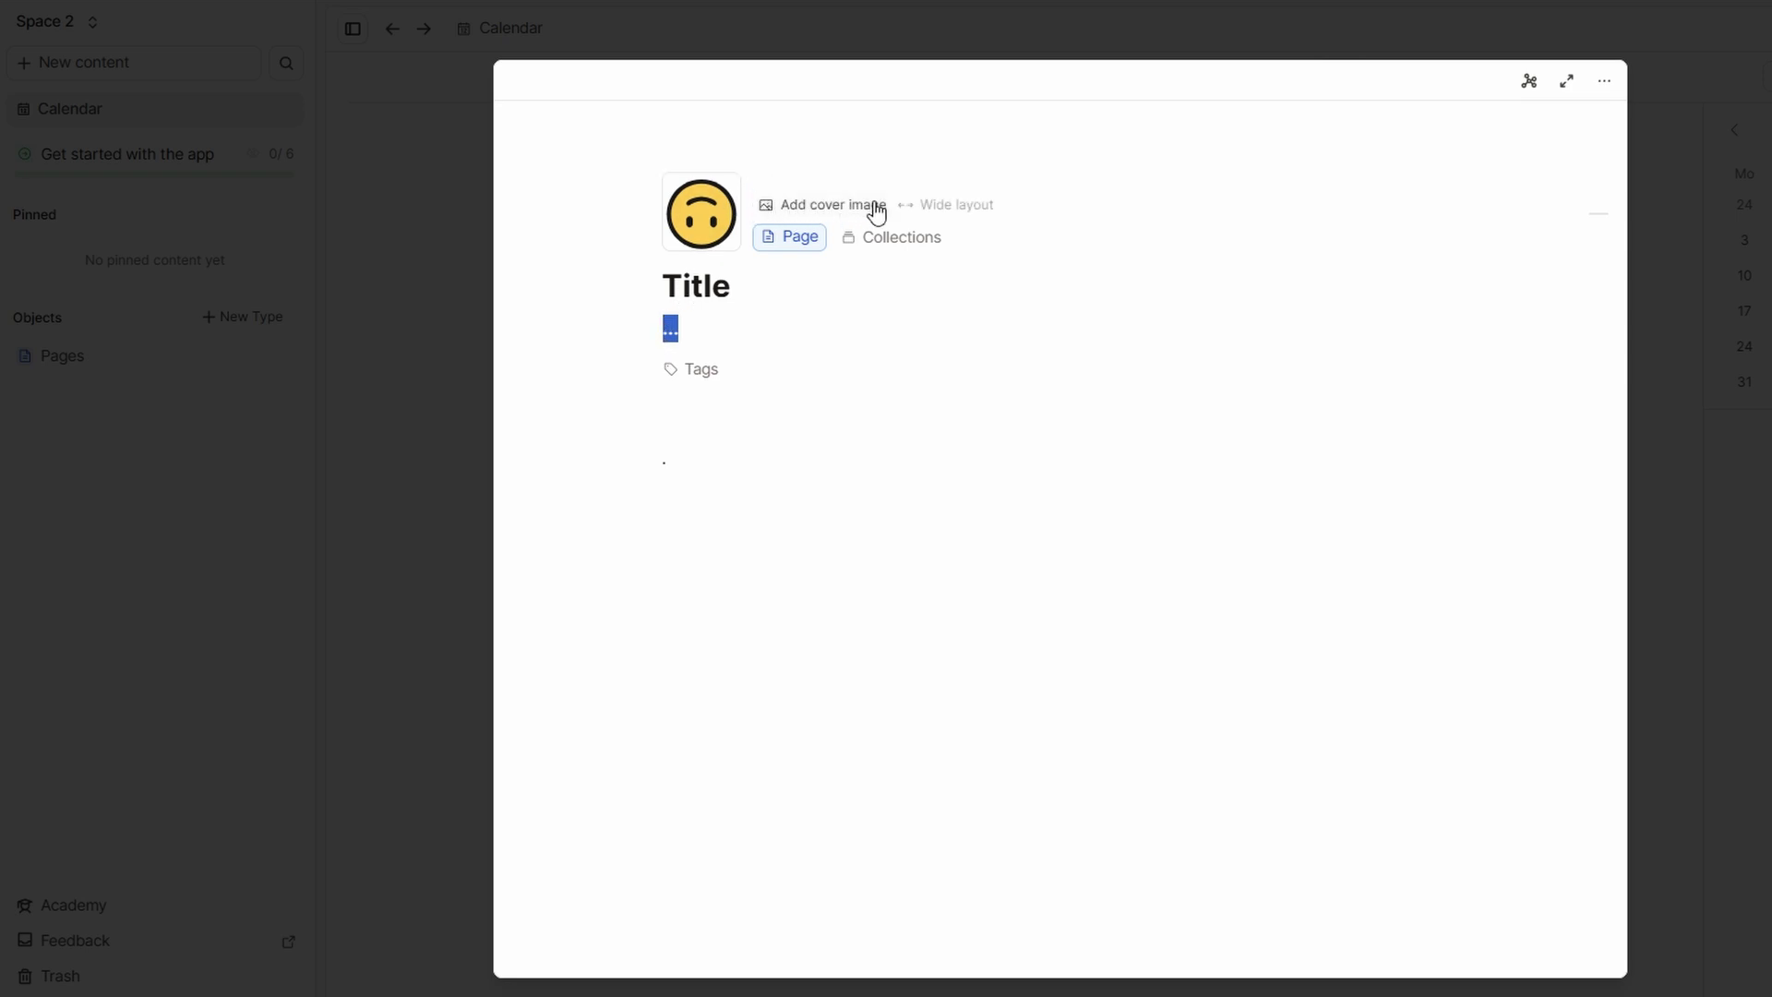
Step: Choose the Unsplash typewriter photo reading 'News' as the page's cover image
{"action": "left_click", "coordinate": [842, 211]}
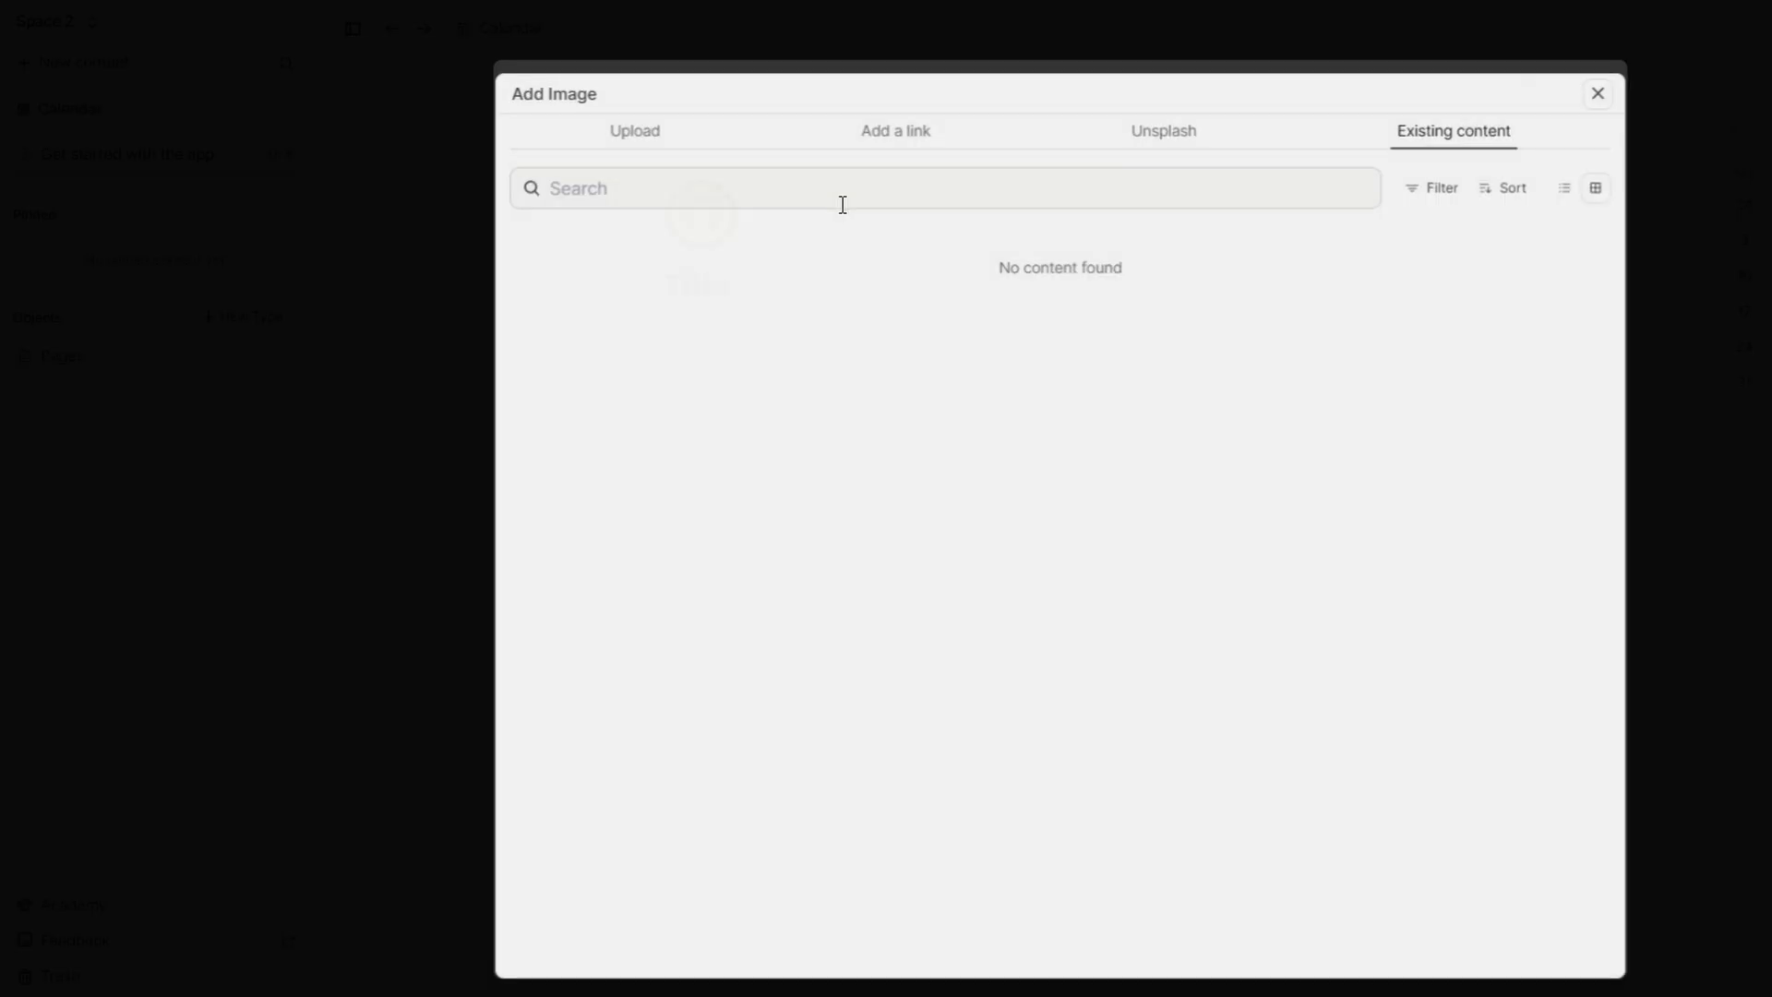
{"action": "left_click", "coordinate": [1182, 149]}
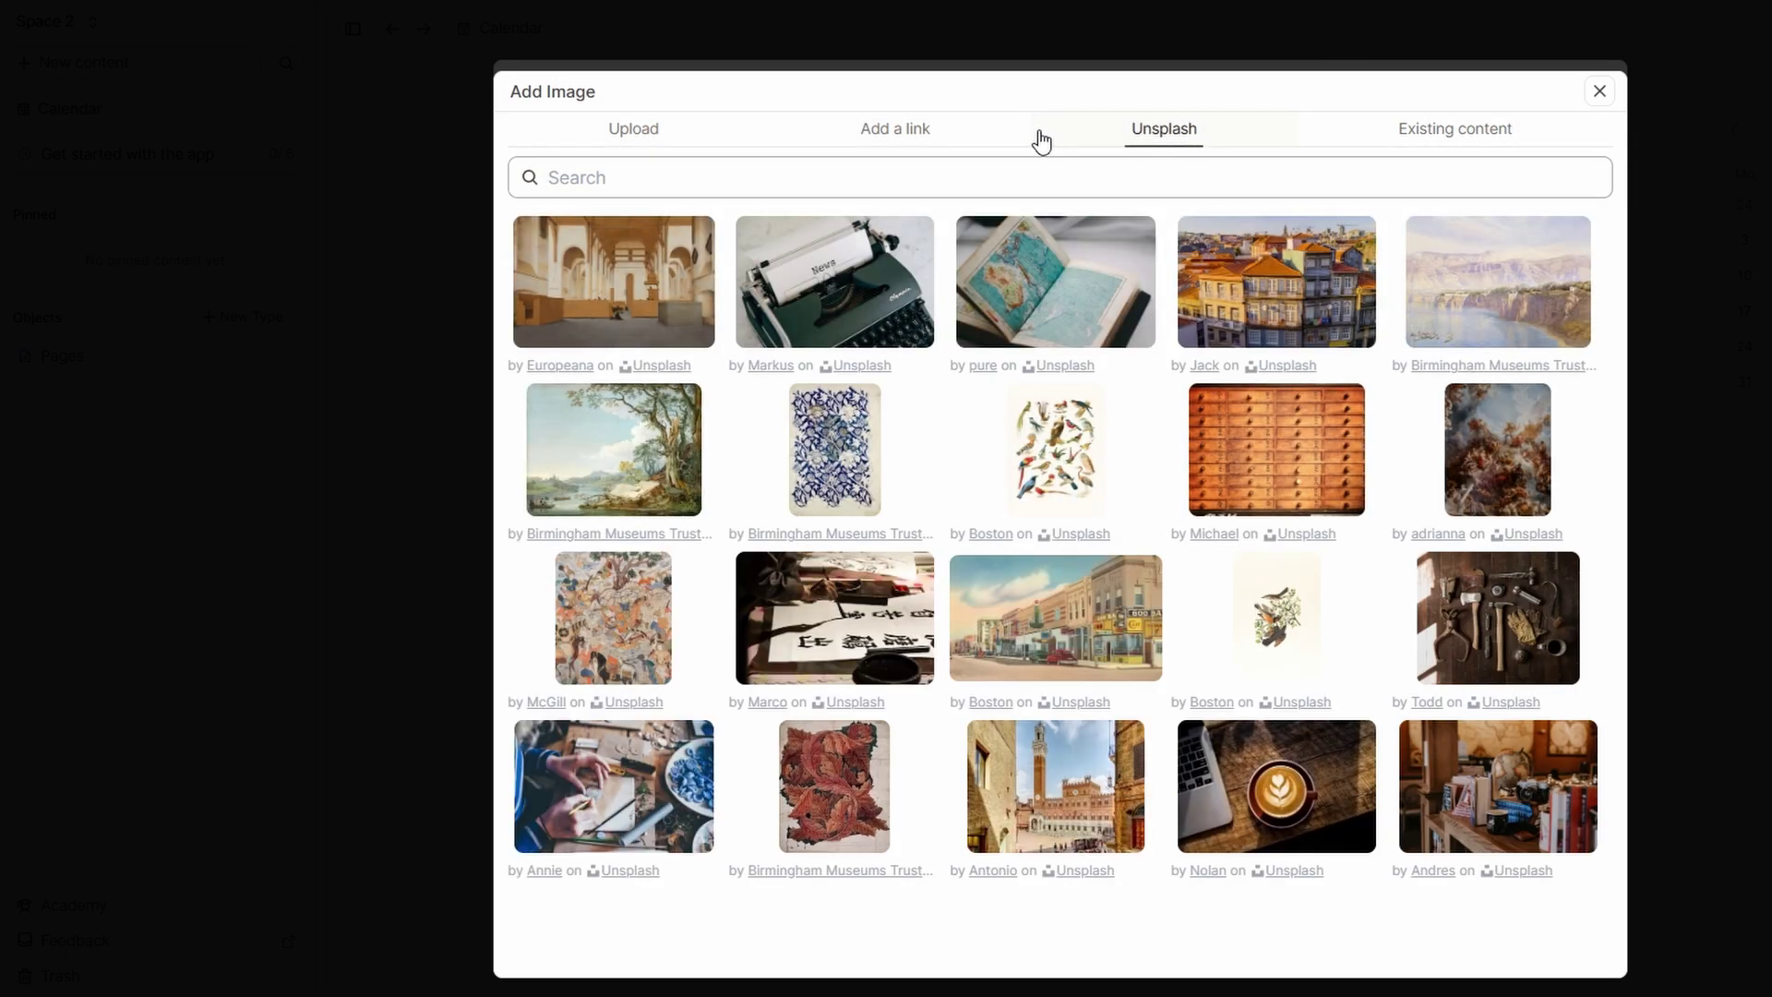
{"action": "left_click", "coordinate": [651, 131]}
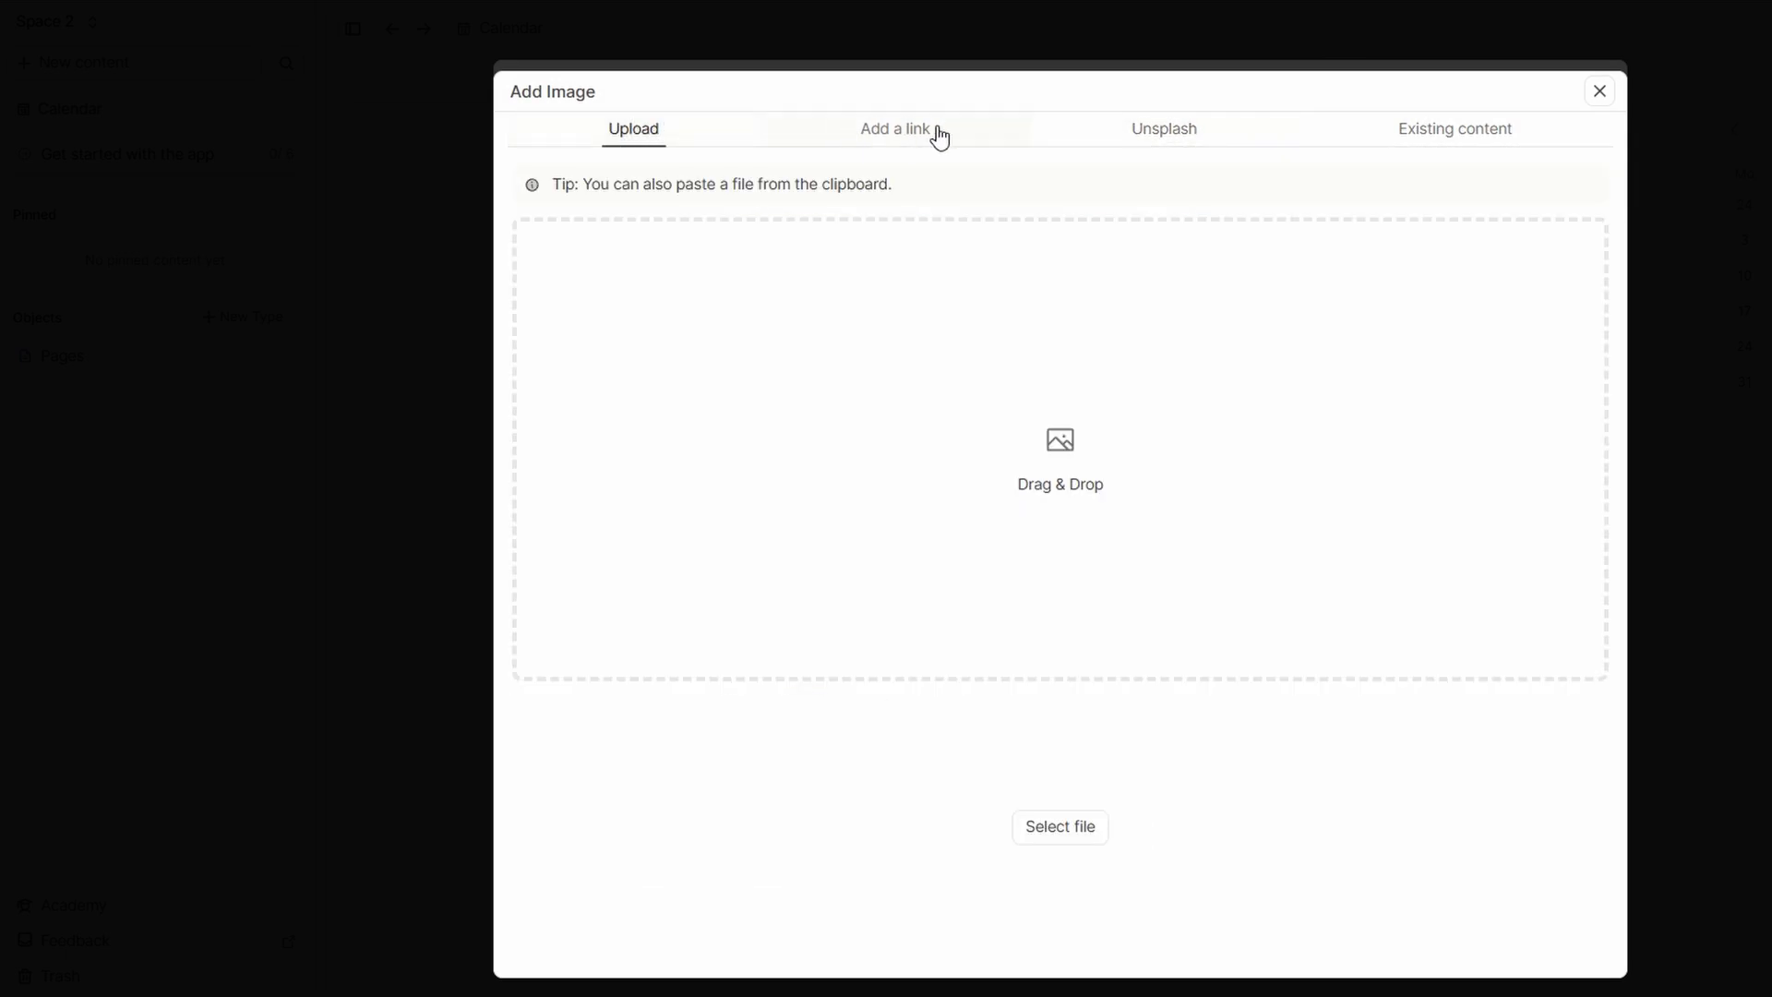
{"action": "left_click", "coordinate": [927, 155]}
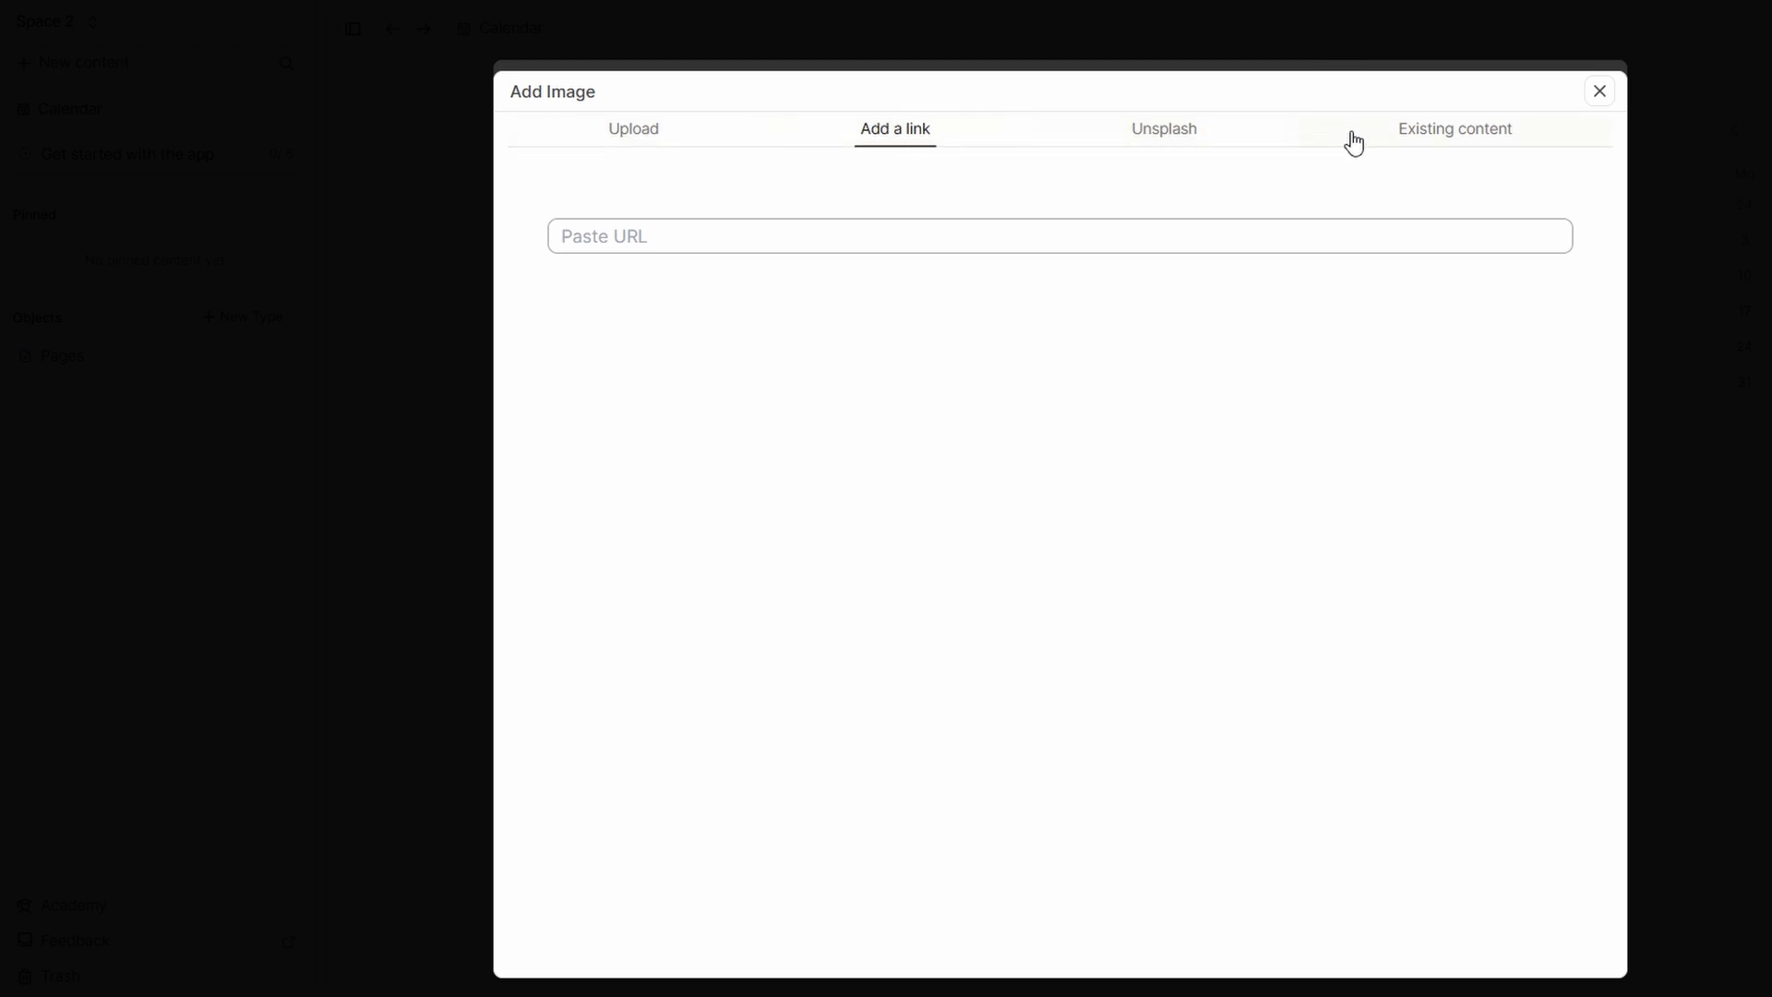
{"action": "left_click", "coordinate": [1187, 148]}
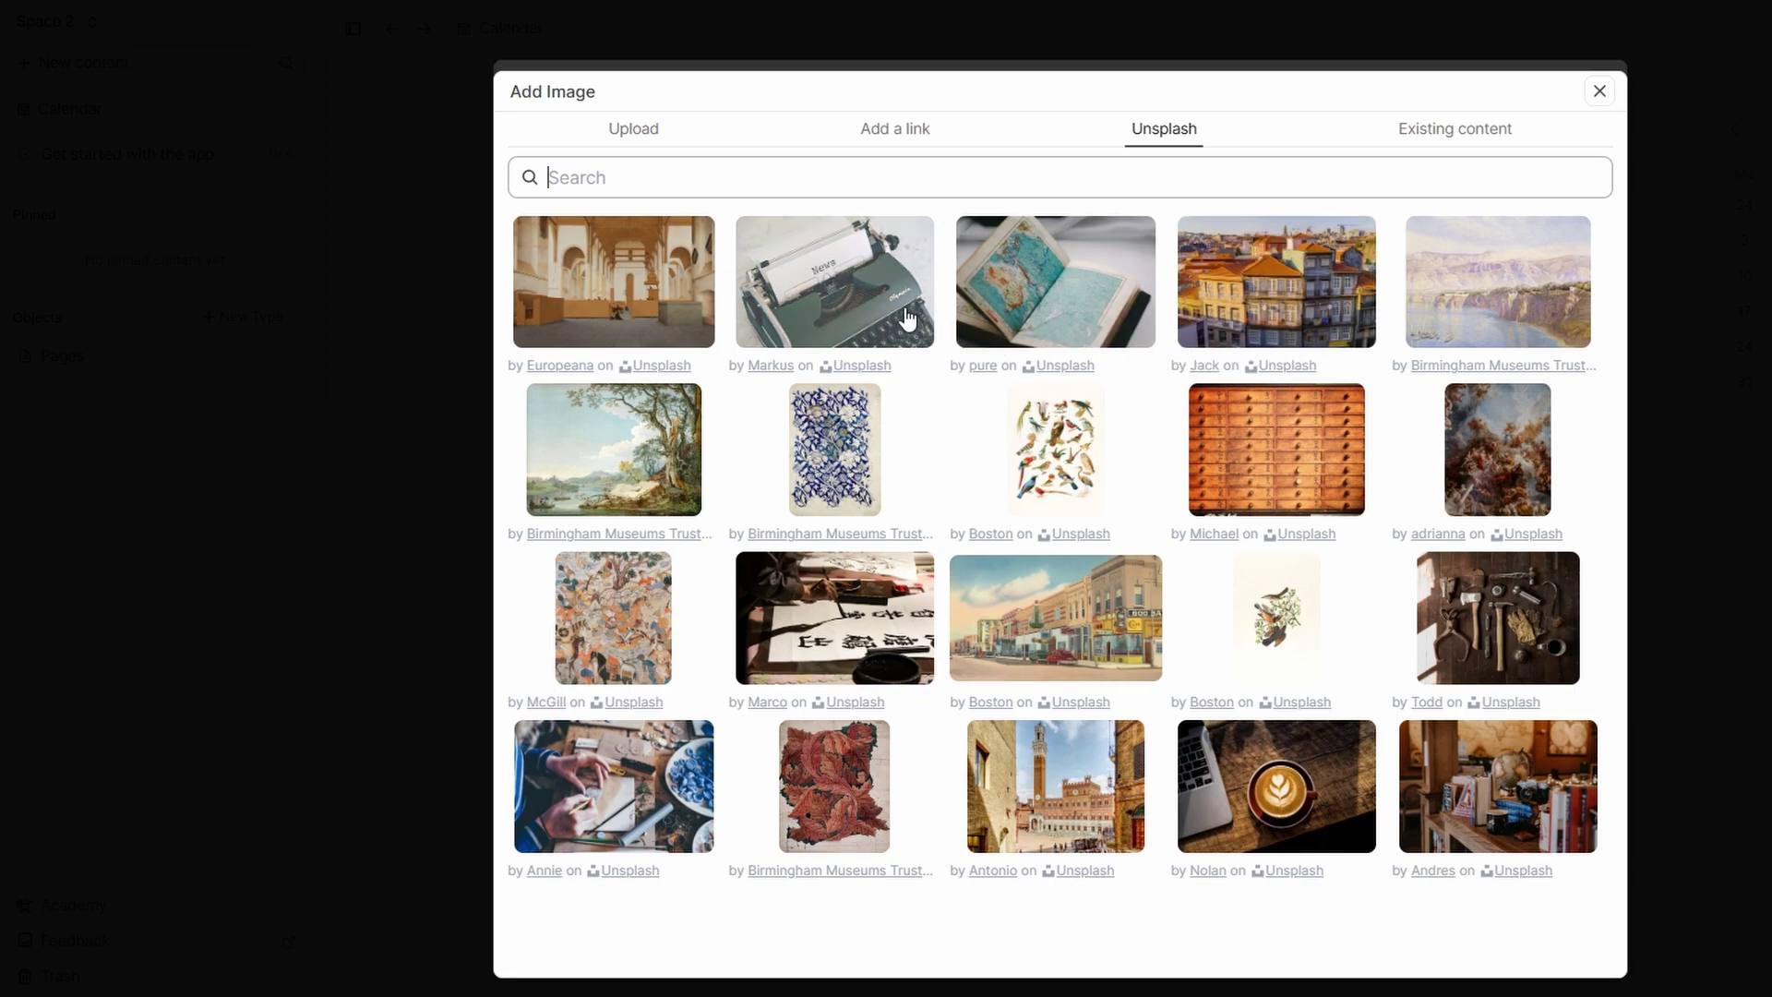
{"action": "left_click", "coordinate": [845, 305]}
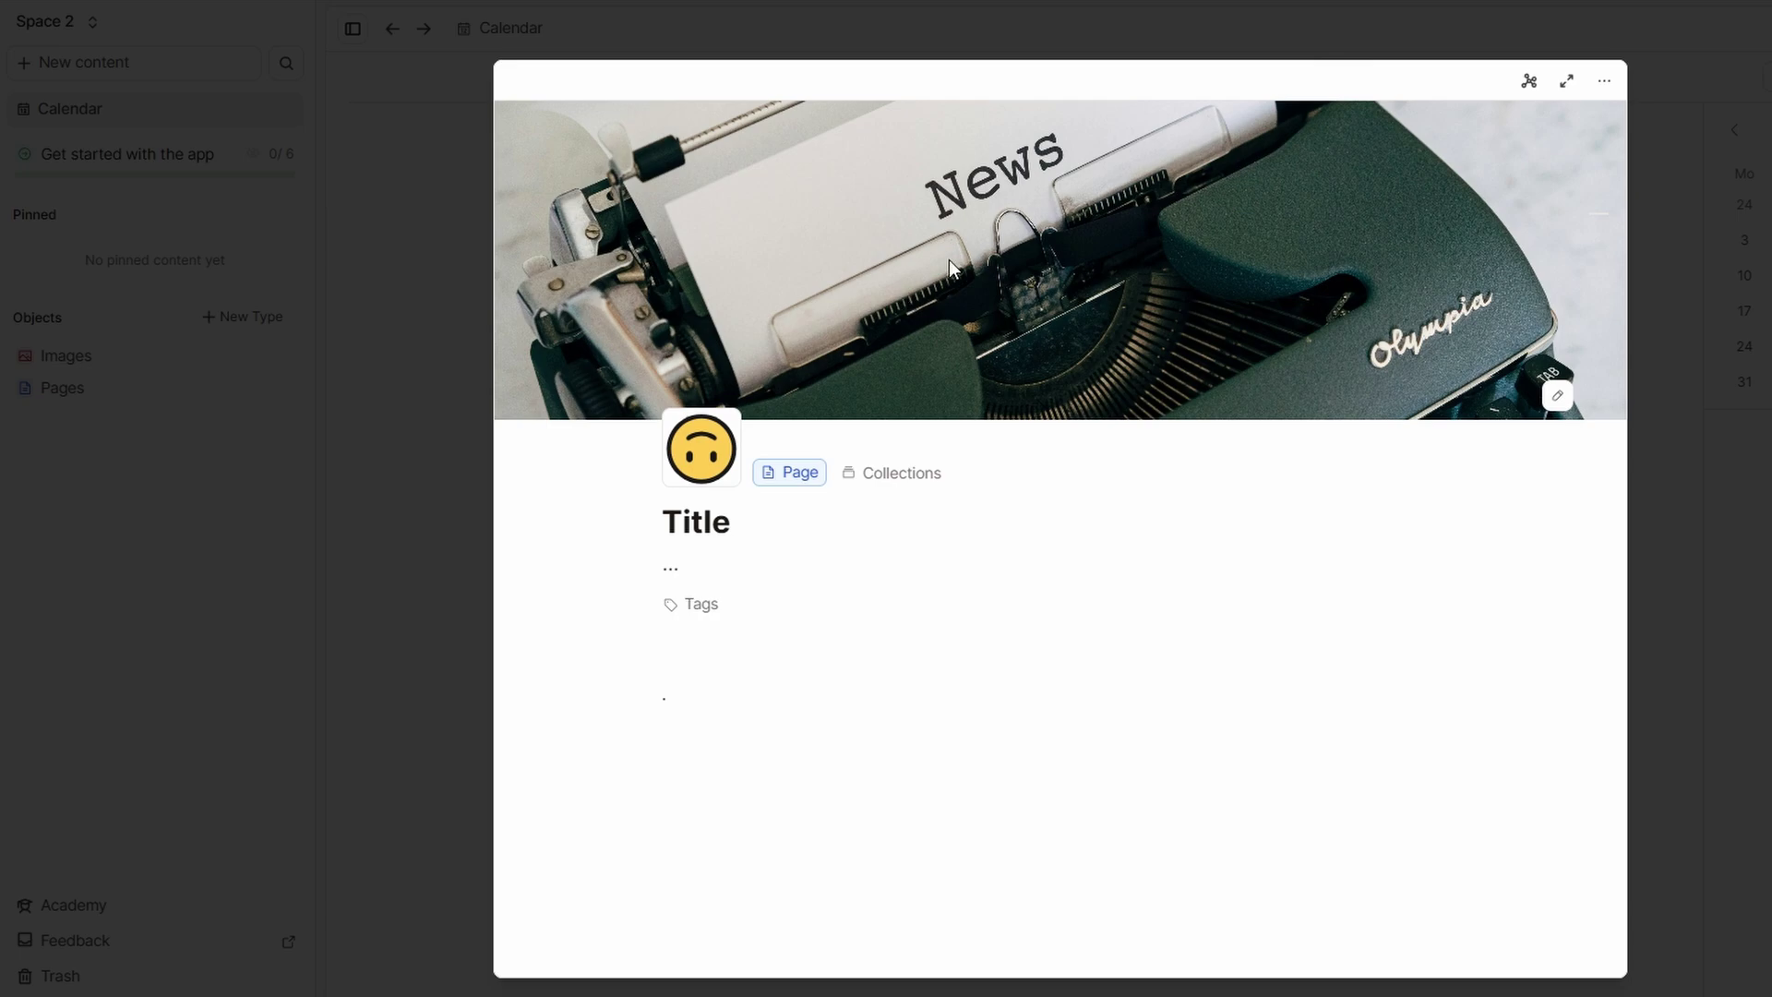
{"action": "left_click", "coordinate": [1557, 388]}
{"action": "left_click", "coordinate": [1202, 138]}
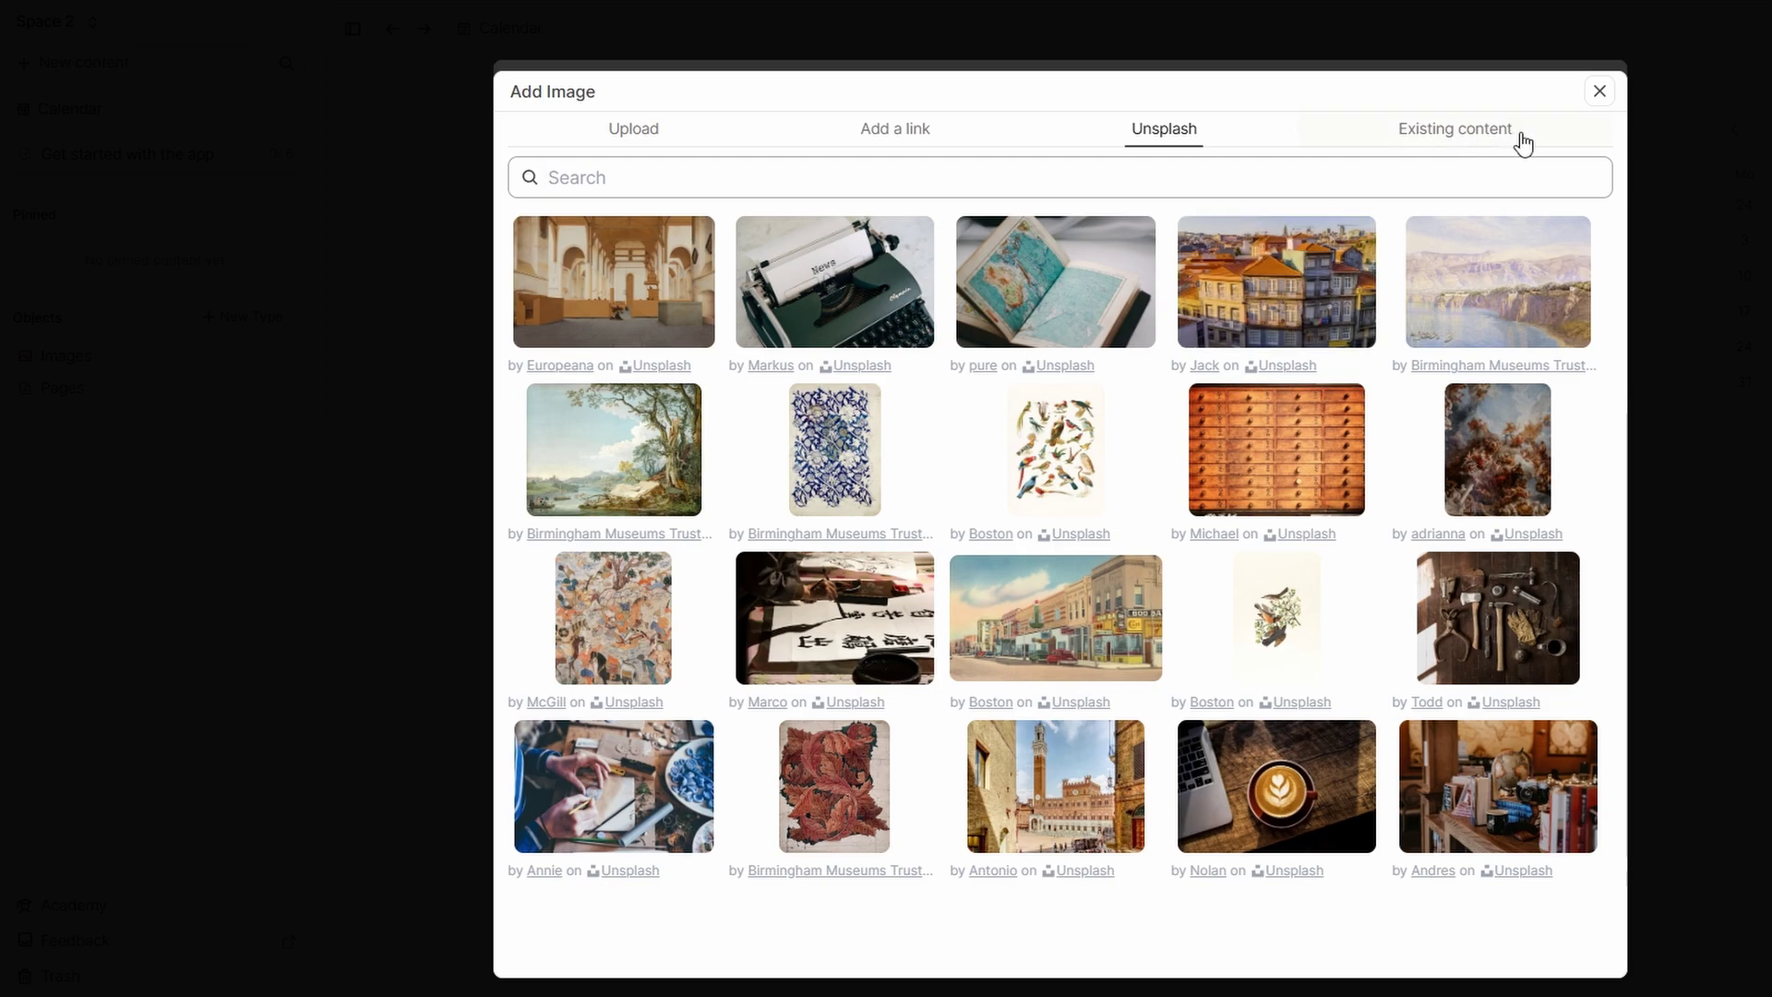
{"action": "left_click", "coordinate": [1597, 92]}
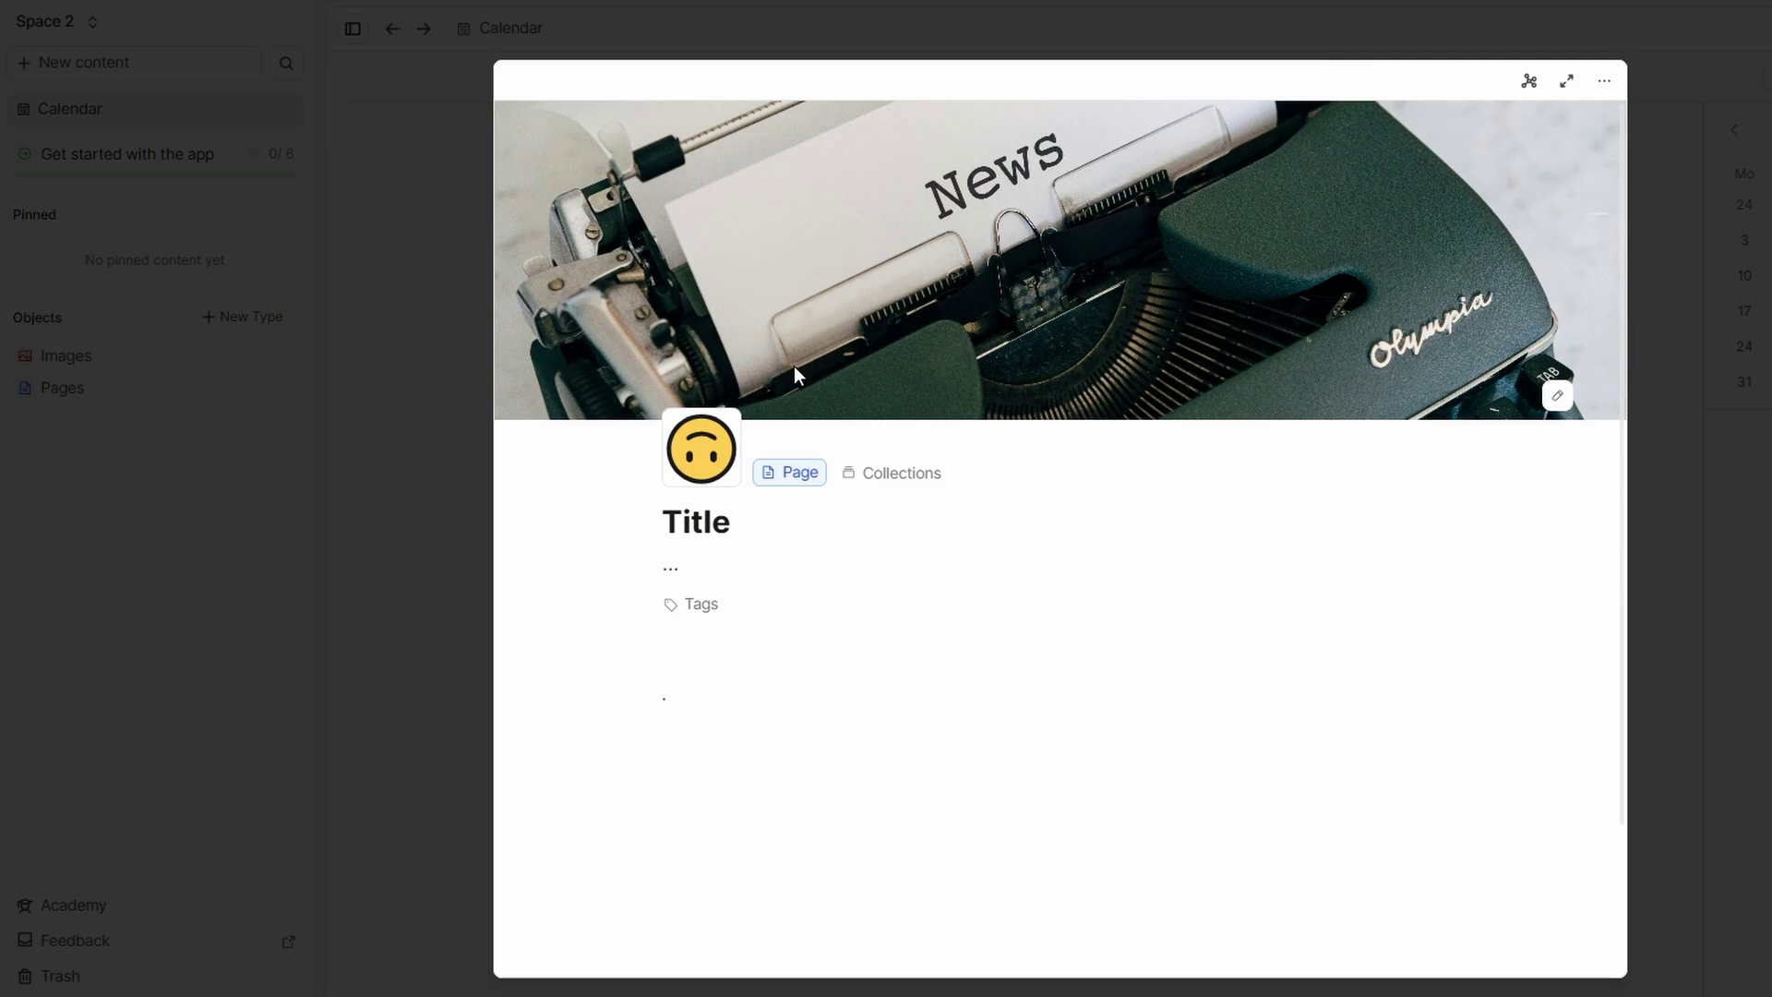
{"action": "mouse_move", "coordinate": [849, 440]}
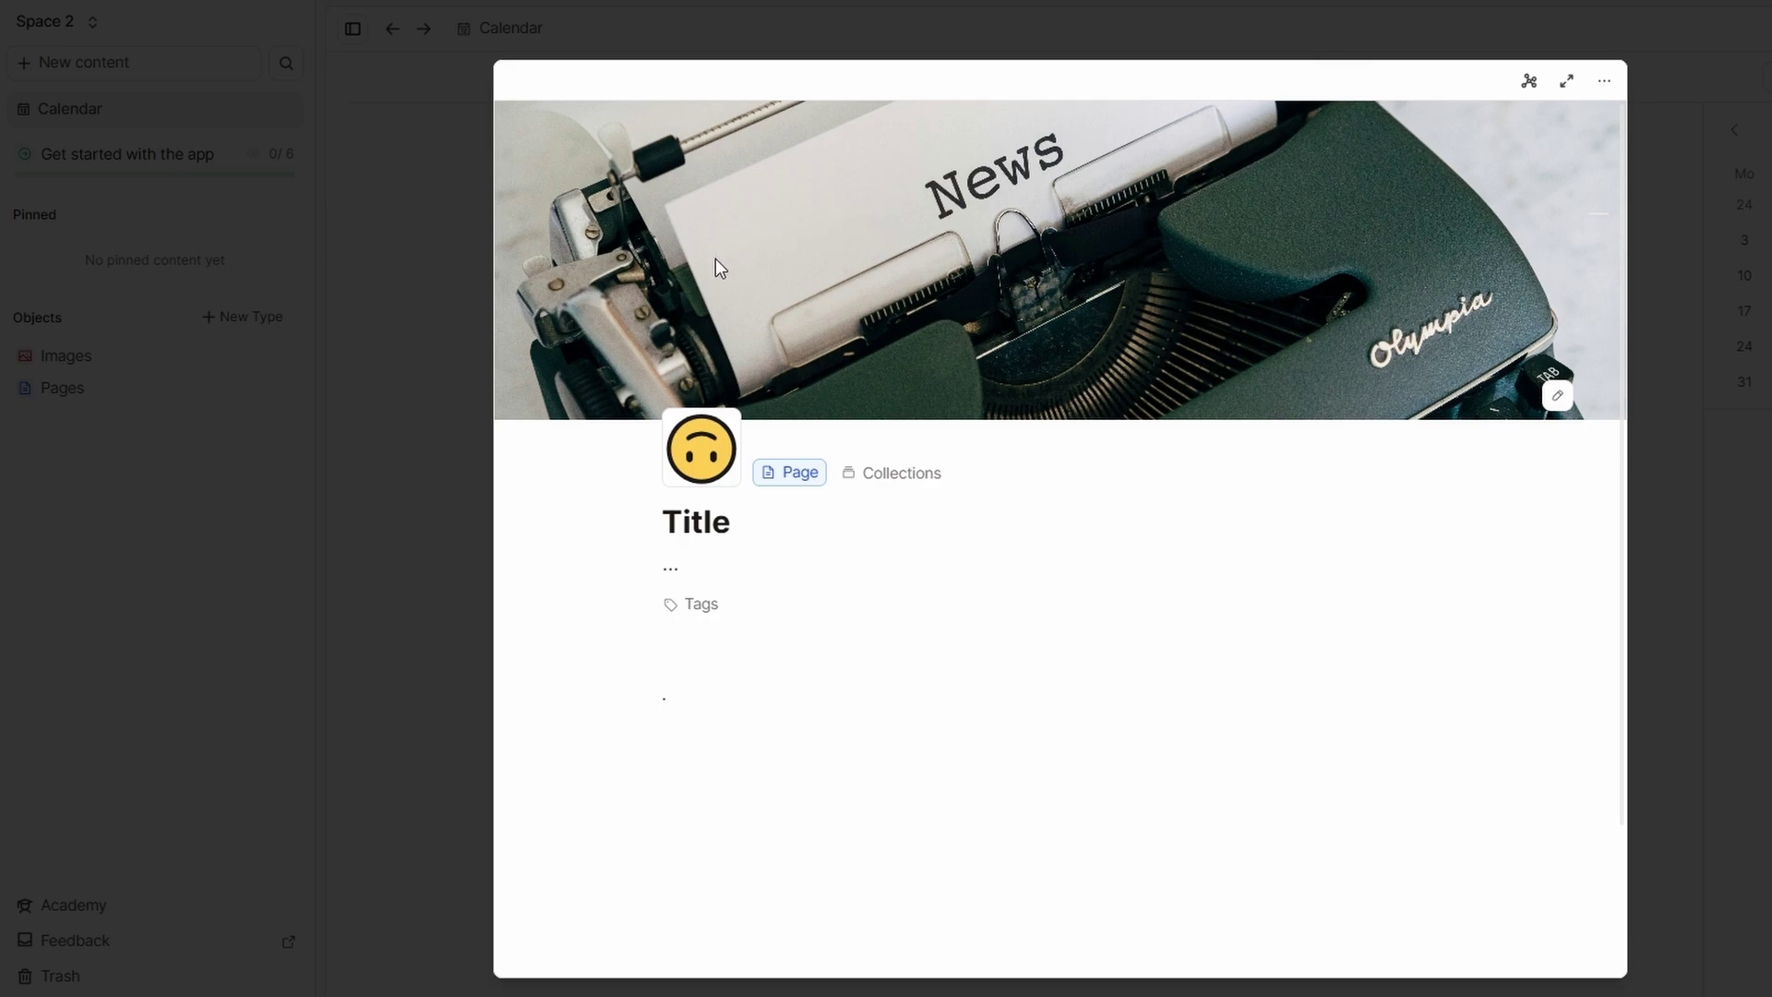
{"action": "mouse_move", "coordinate": [793, 445]}
{"action": "left_click", "coordinate": [797, 445]}
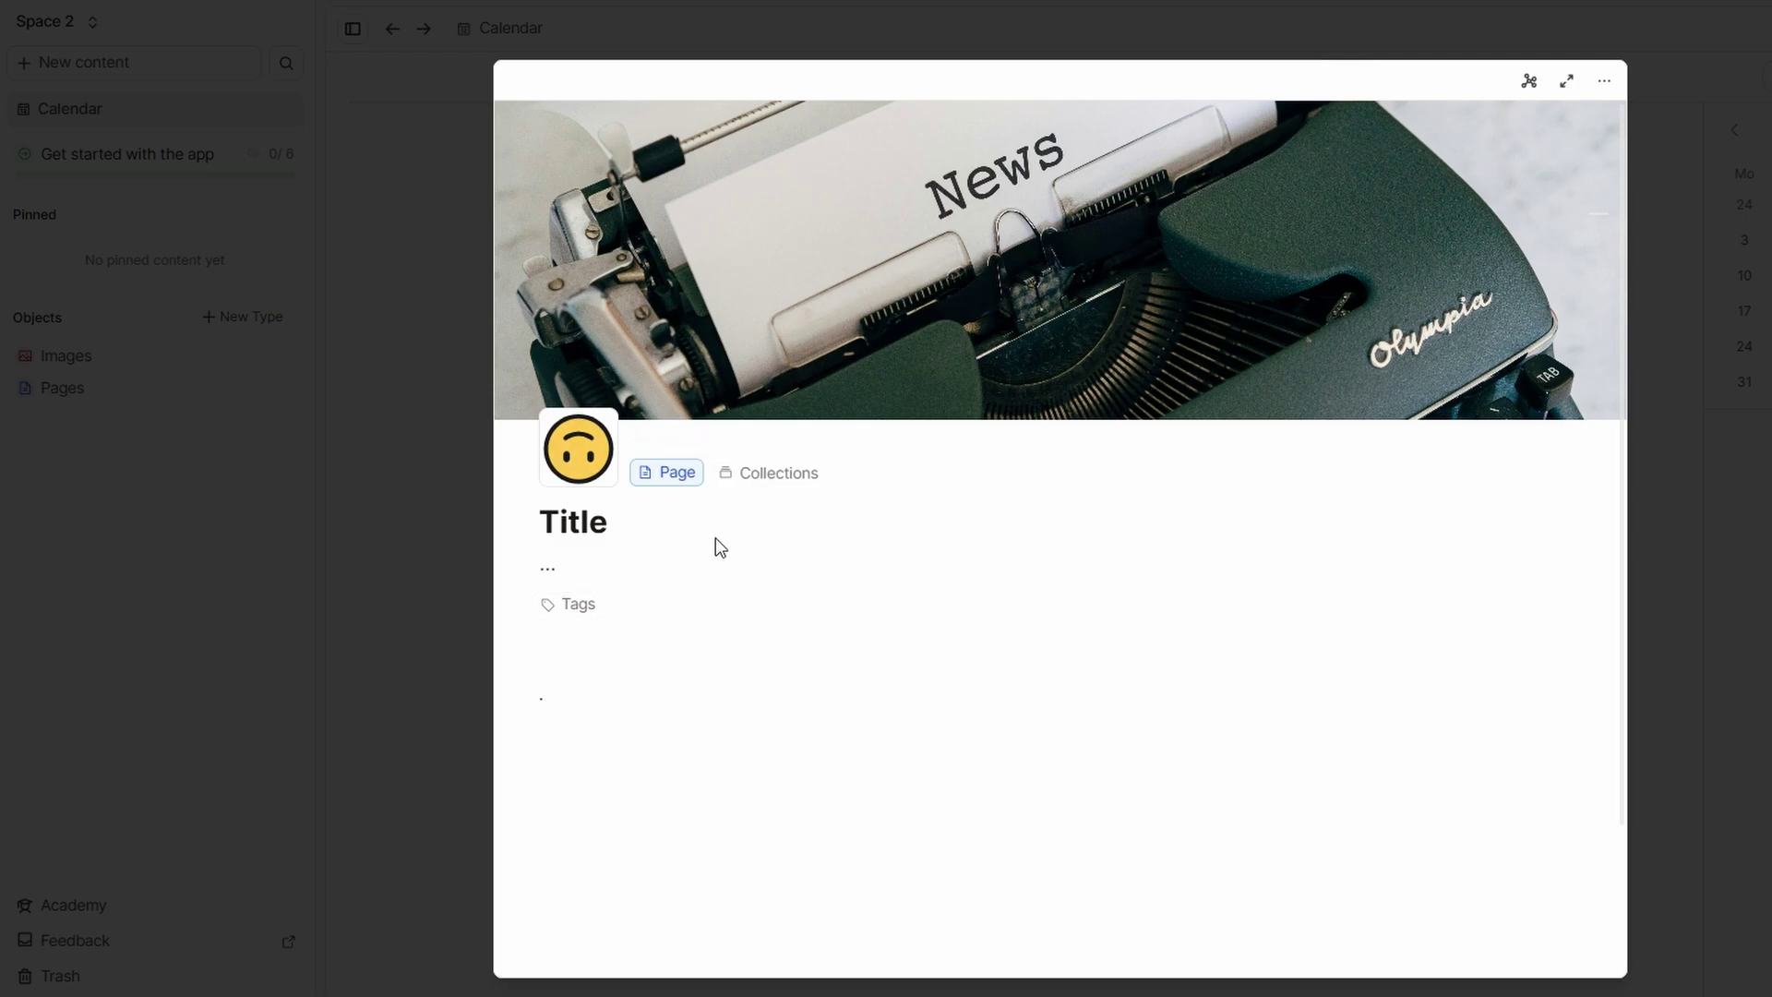
{"action": "left_click", "coordinate": [698, 443]}
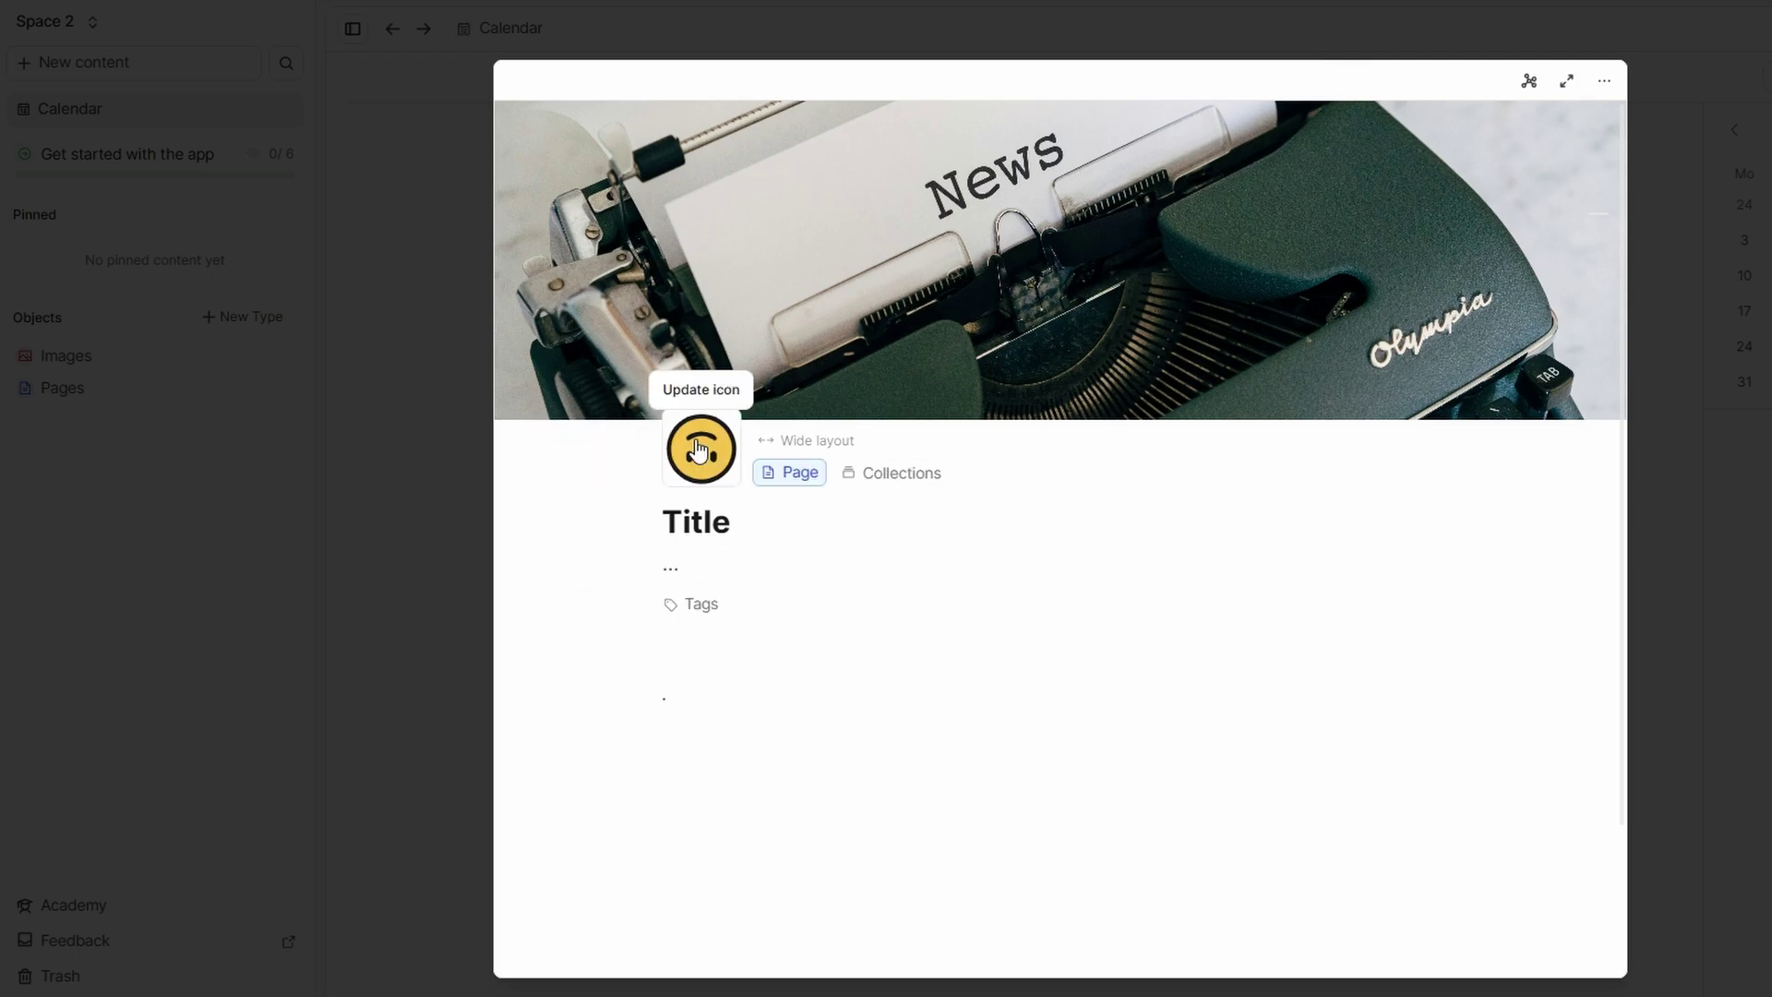
{"action": "left_click", "coordinate": [792, 447]}
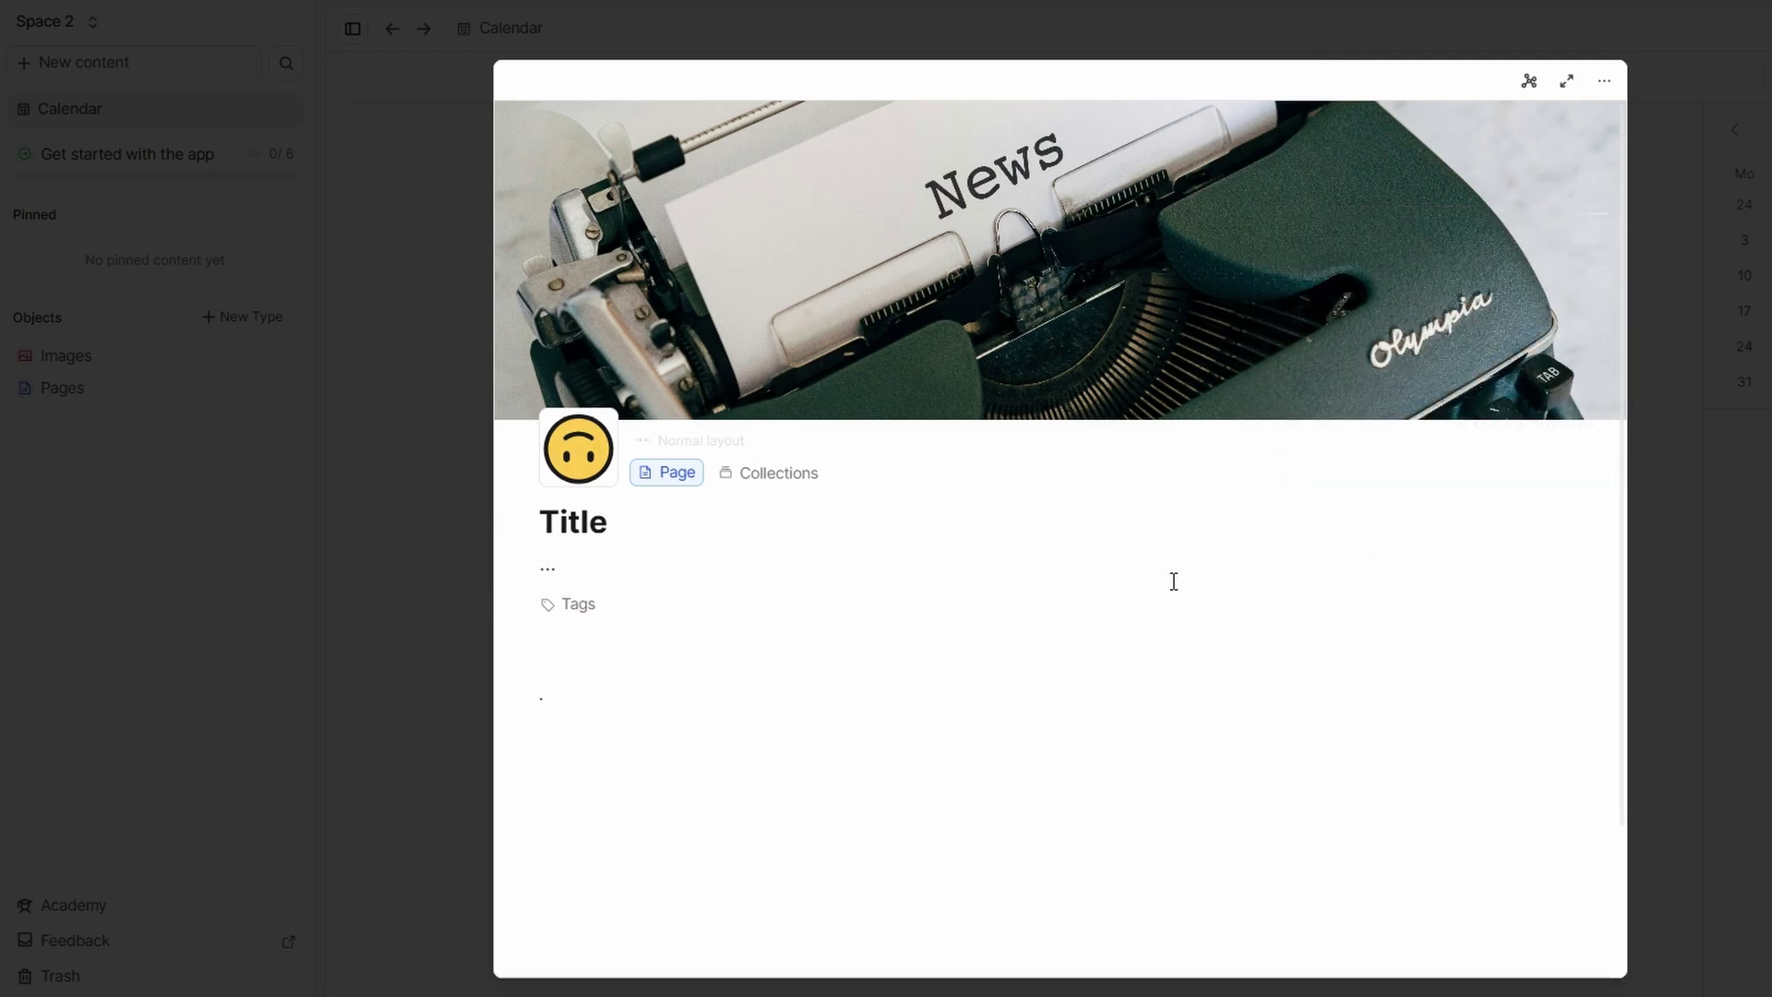
{"action": "left_click", "coordinate": [682, 443]}
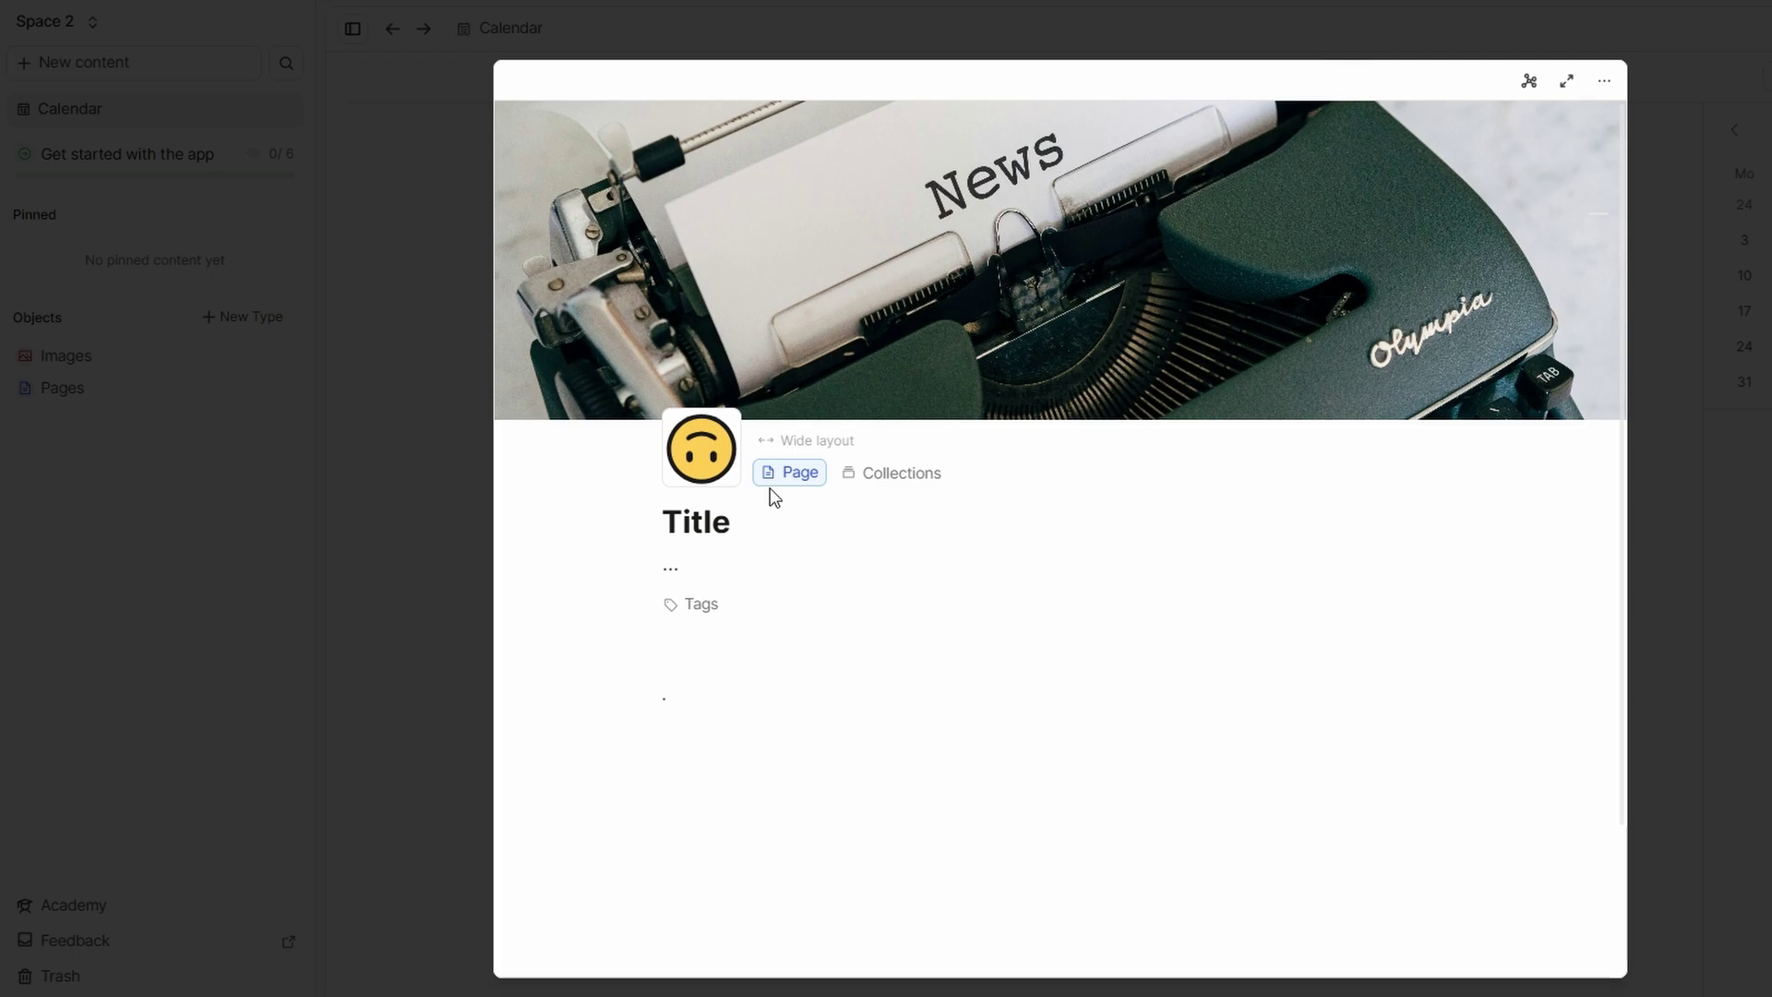
Step: Switch the page to Wide layout
{"action": "left_click", "coordinate": [788, 440]}
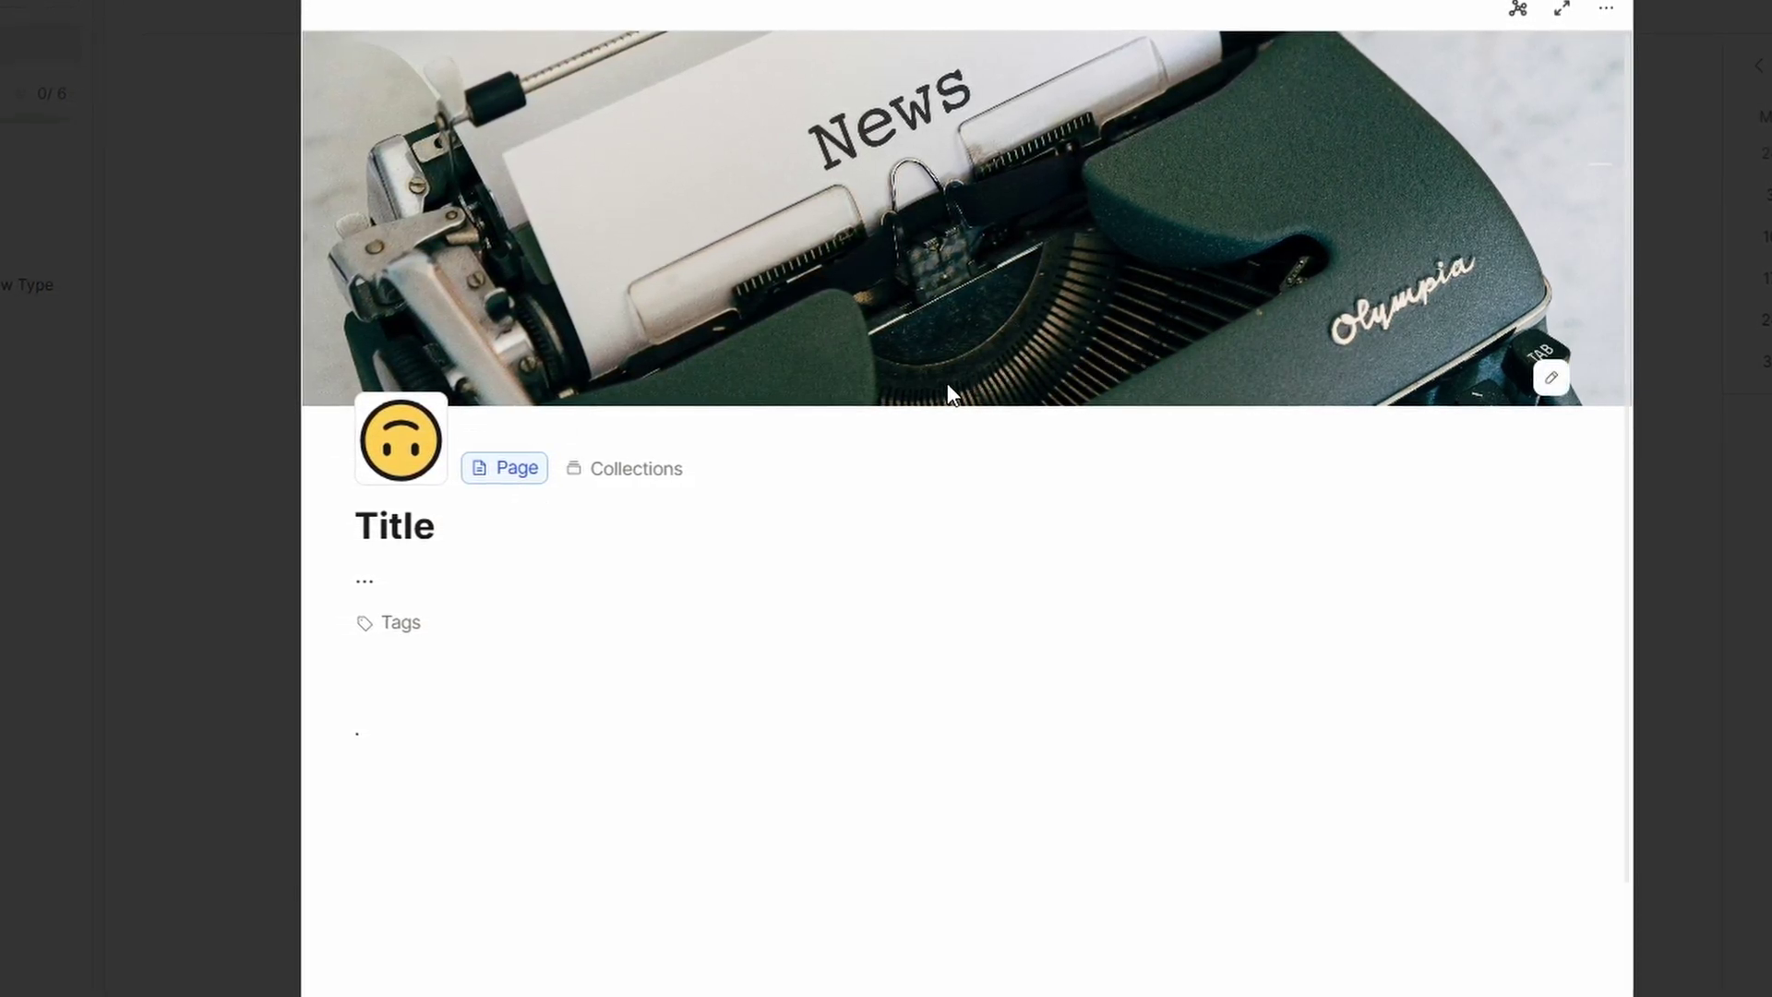
Step: Insert an empty text block below the last line of the page body
{"action": "left_click", "coordinate": [432, 567]}
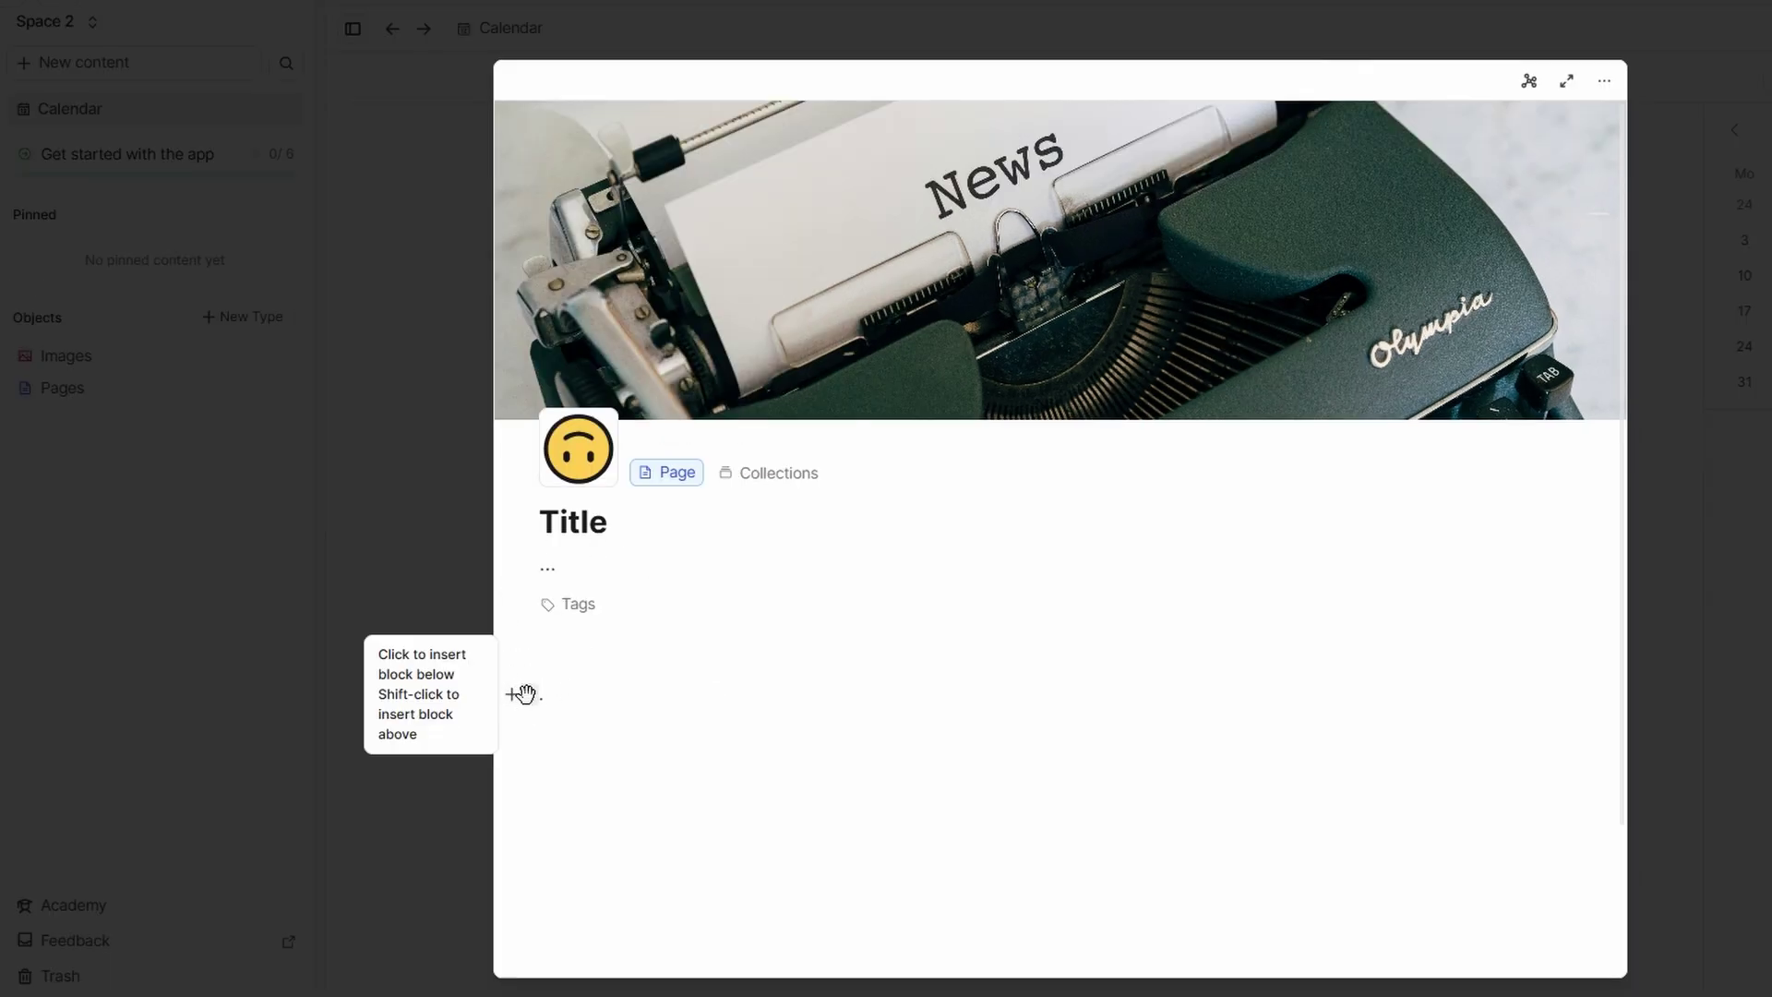
{"action": "left_click", "coordinate": [513, 695]}
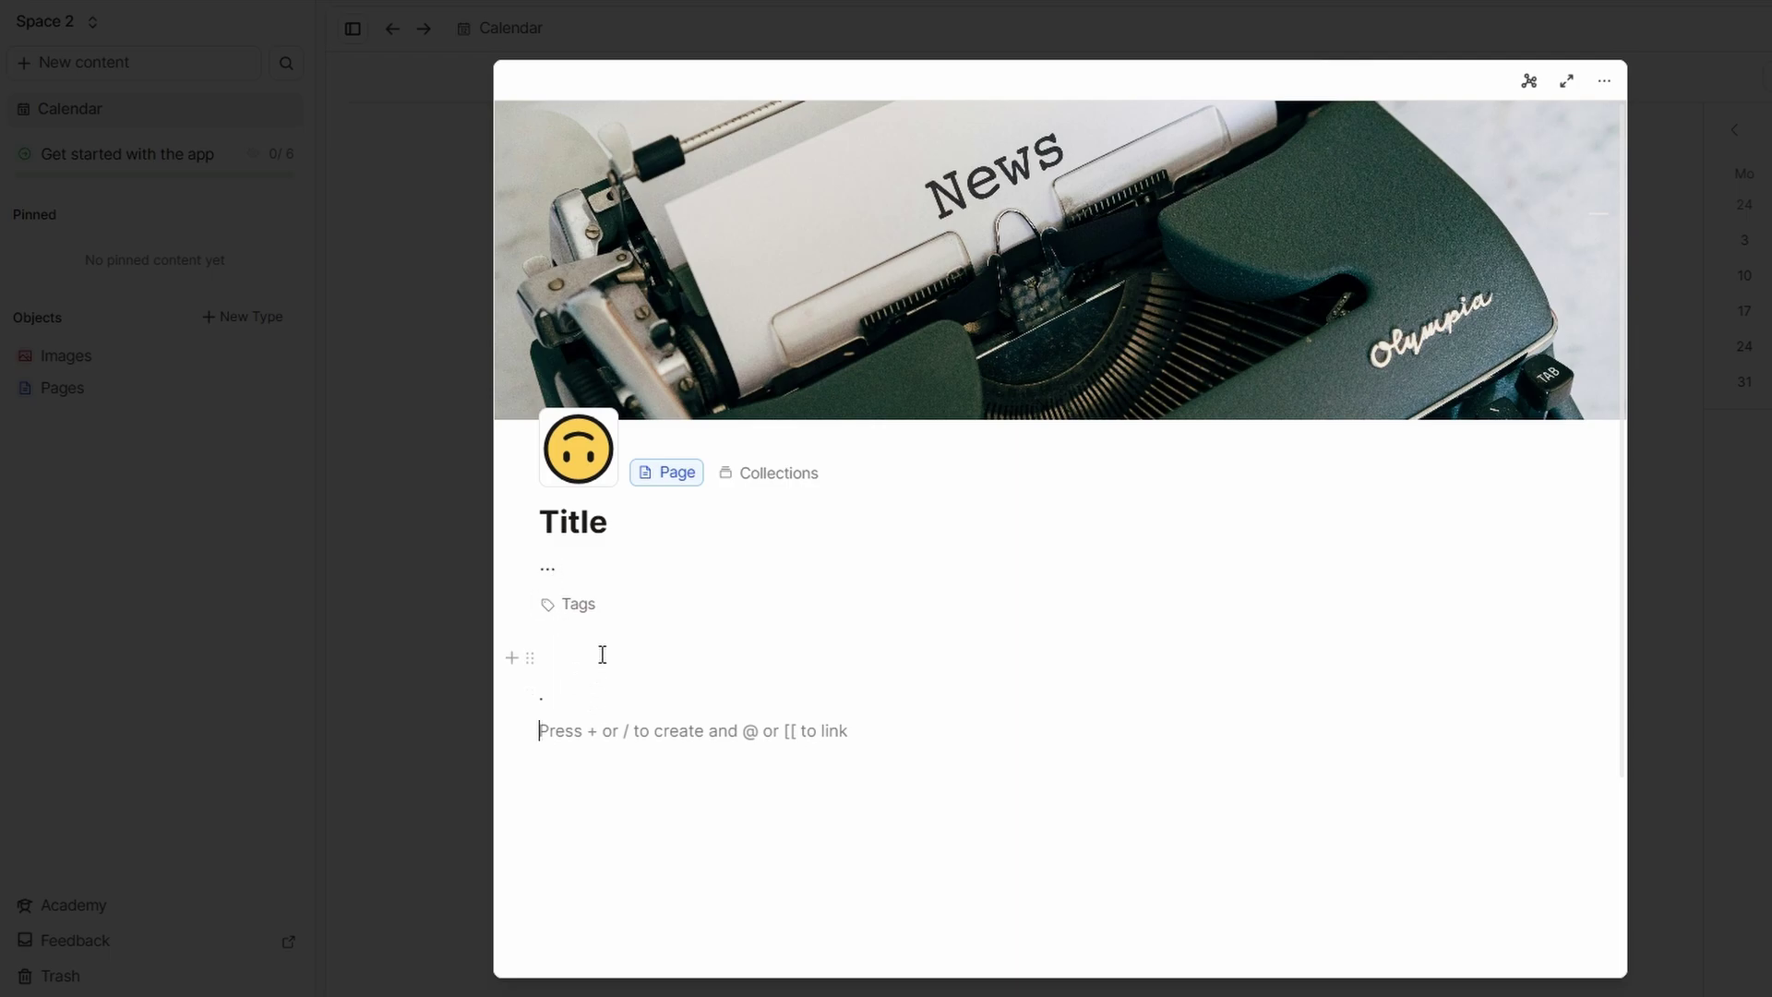
Step: Type 'text' and format it bold, strikethrough, underline and italic
{"action": "type", "text": "text"}
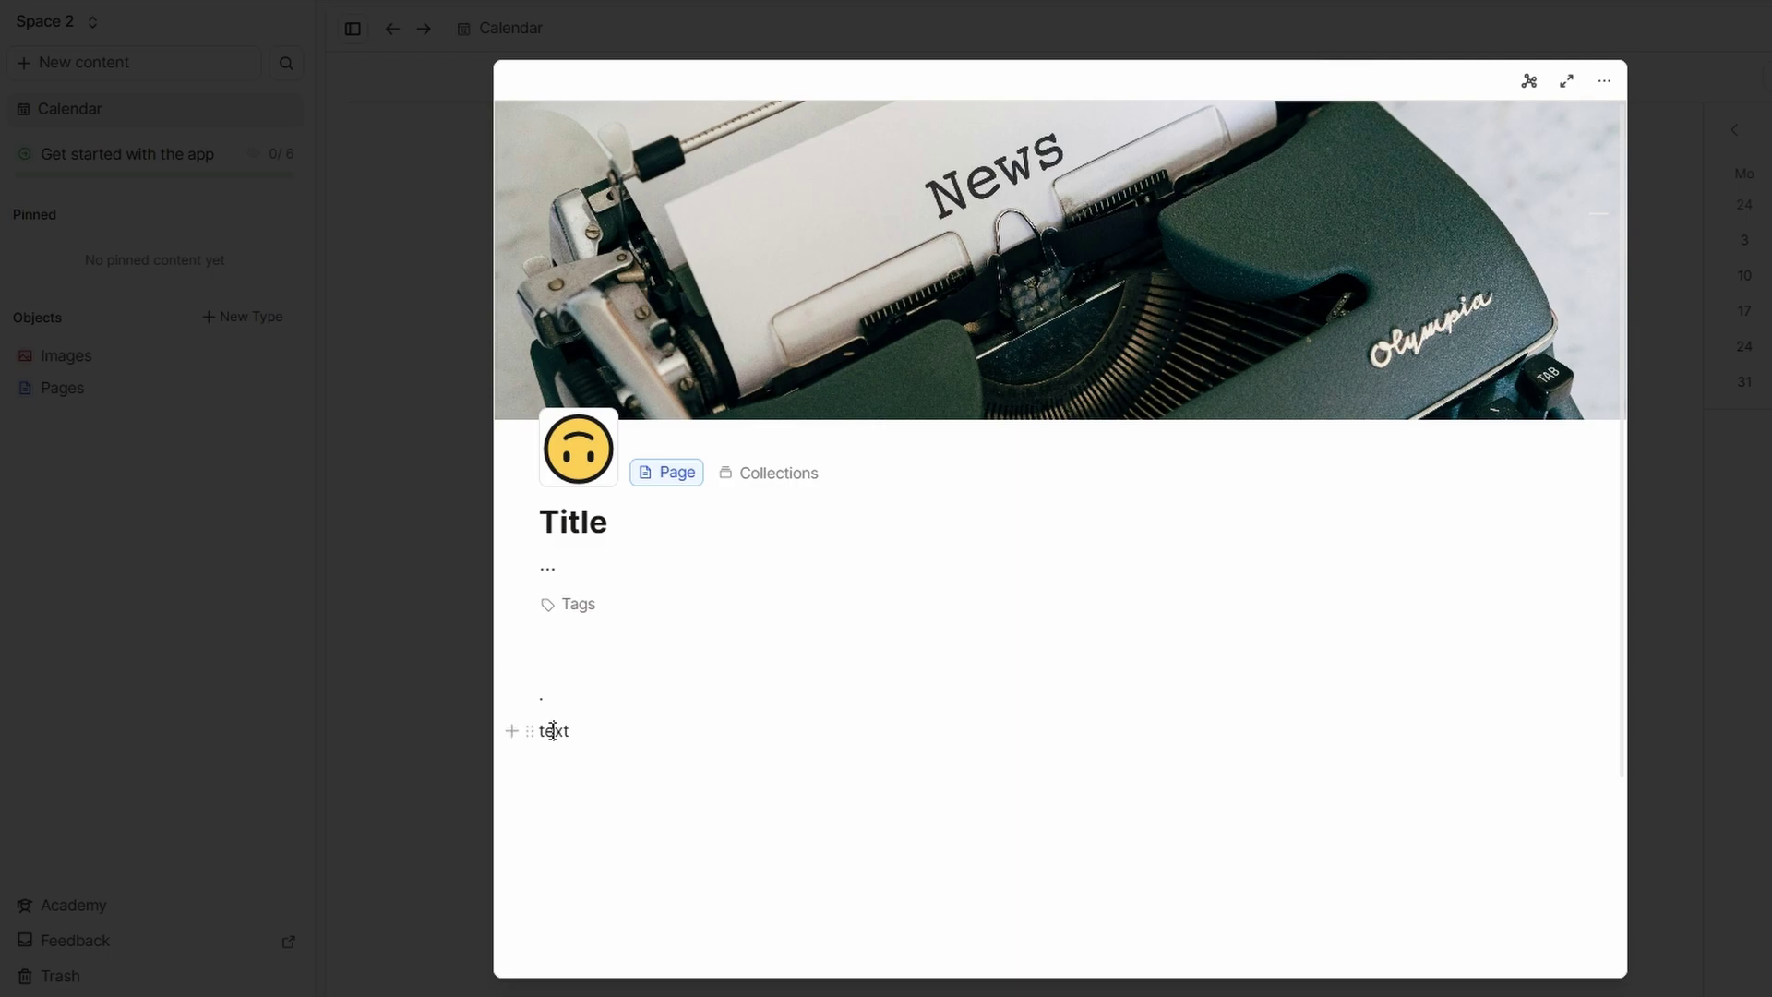
{"action": "double_click", "coordinate": [552, 731]}
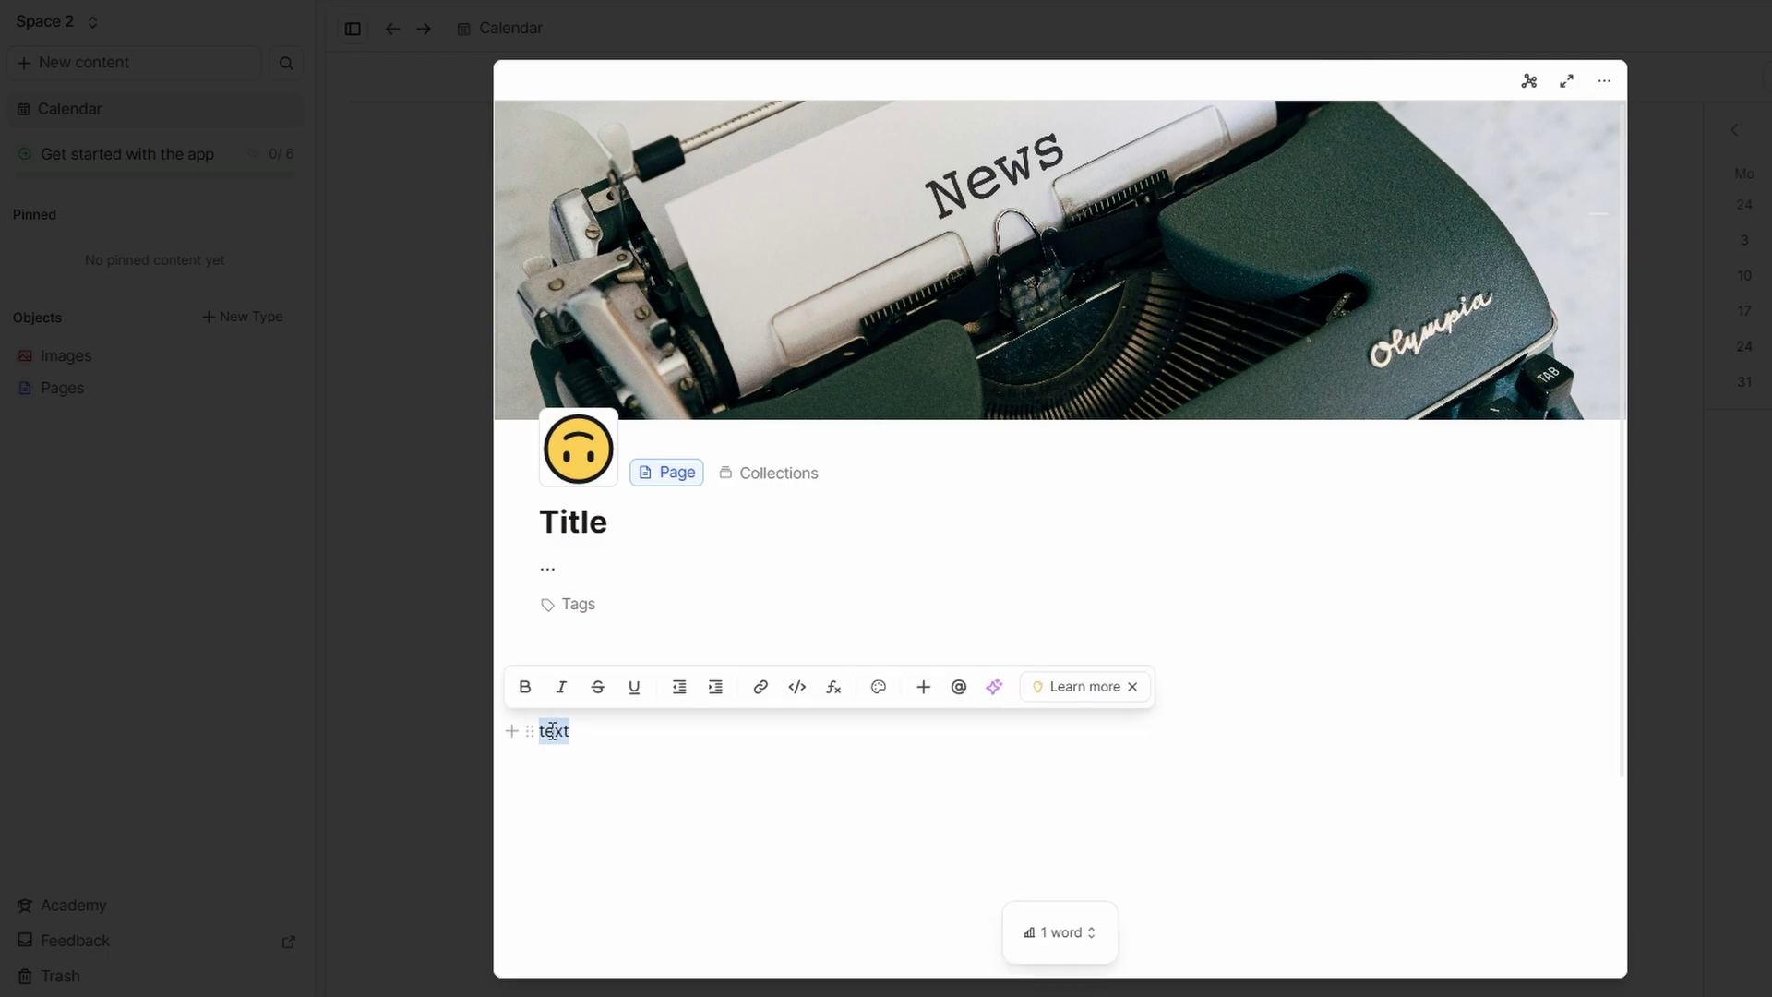
{"action": "left_click", "coordinate": [524, 690]}
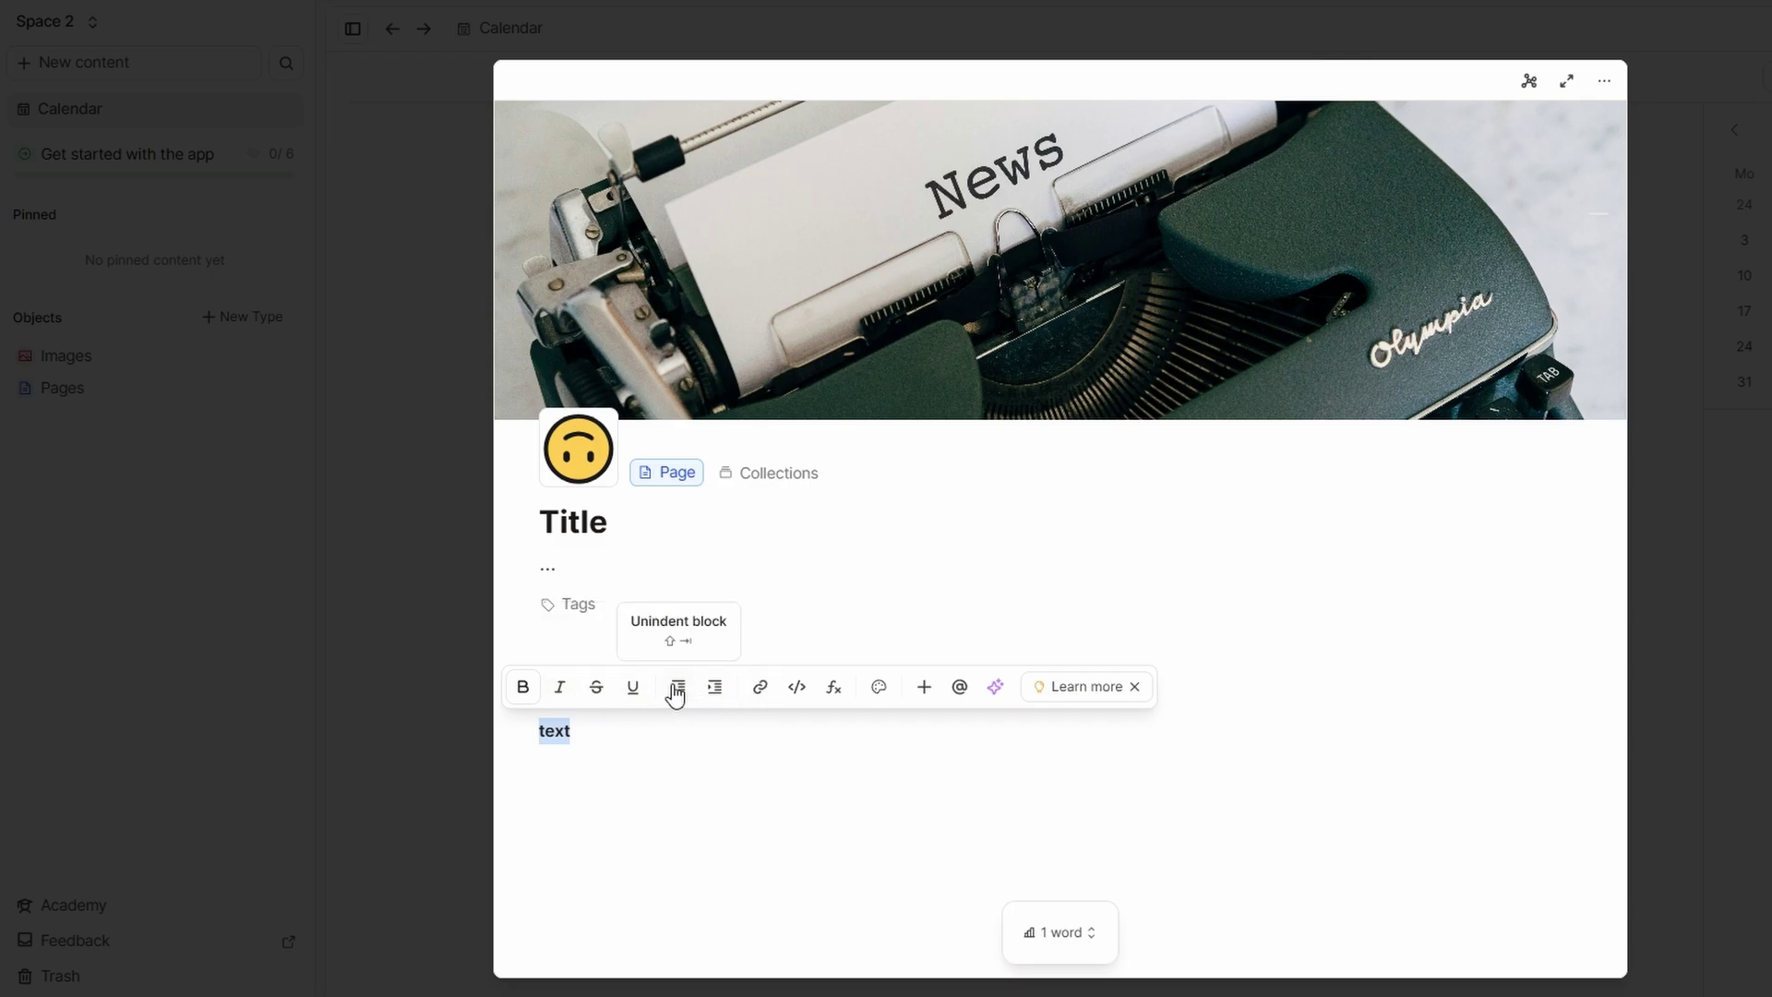
{"action": "left_click", "coordinate": [598, 689]}
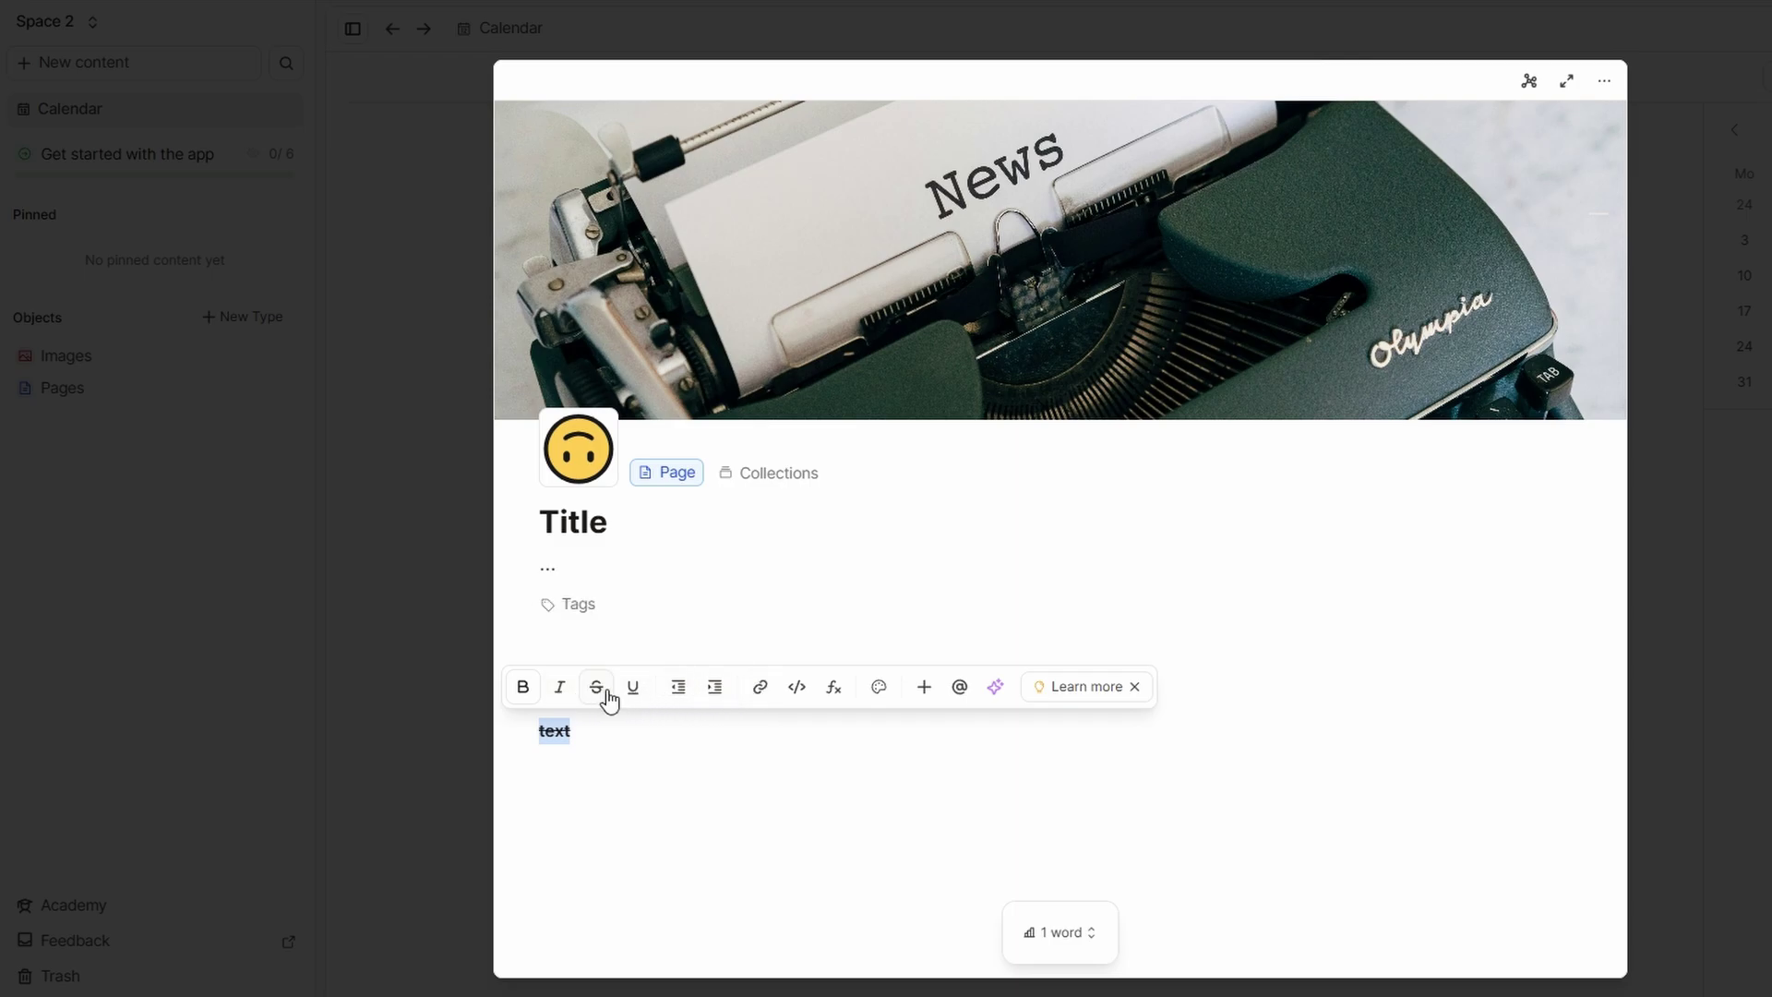
{"action": "left_click", "coordinate": [630, 690]}
{"action": "left_click", "coordinate": [561, 690]}
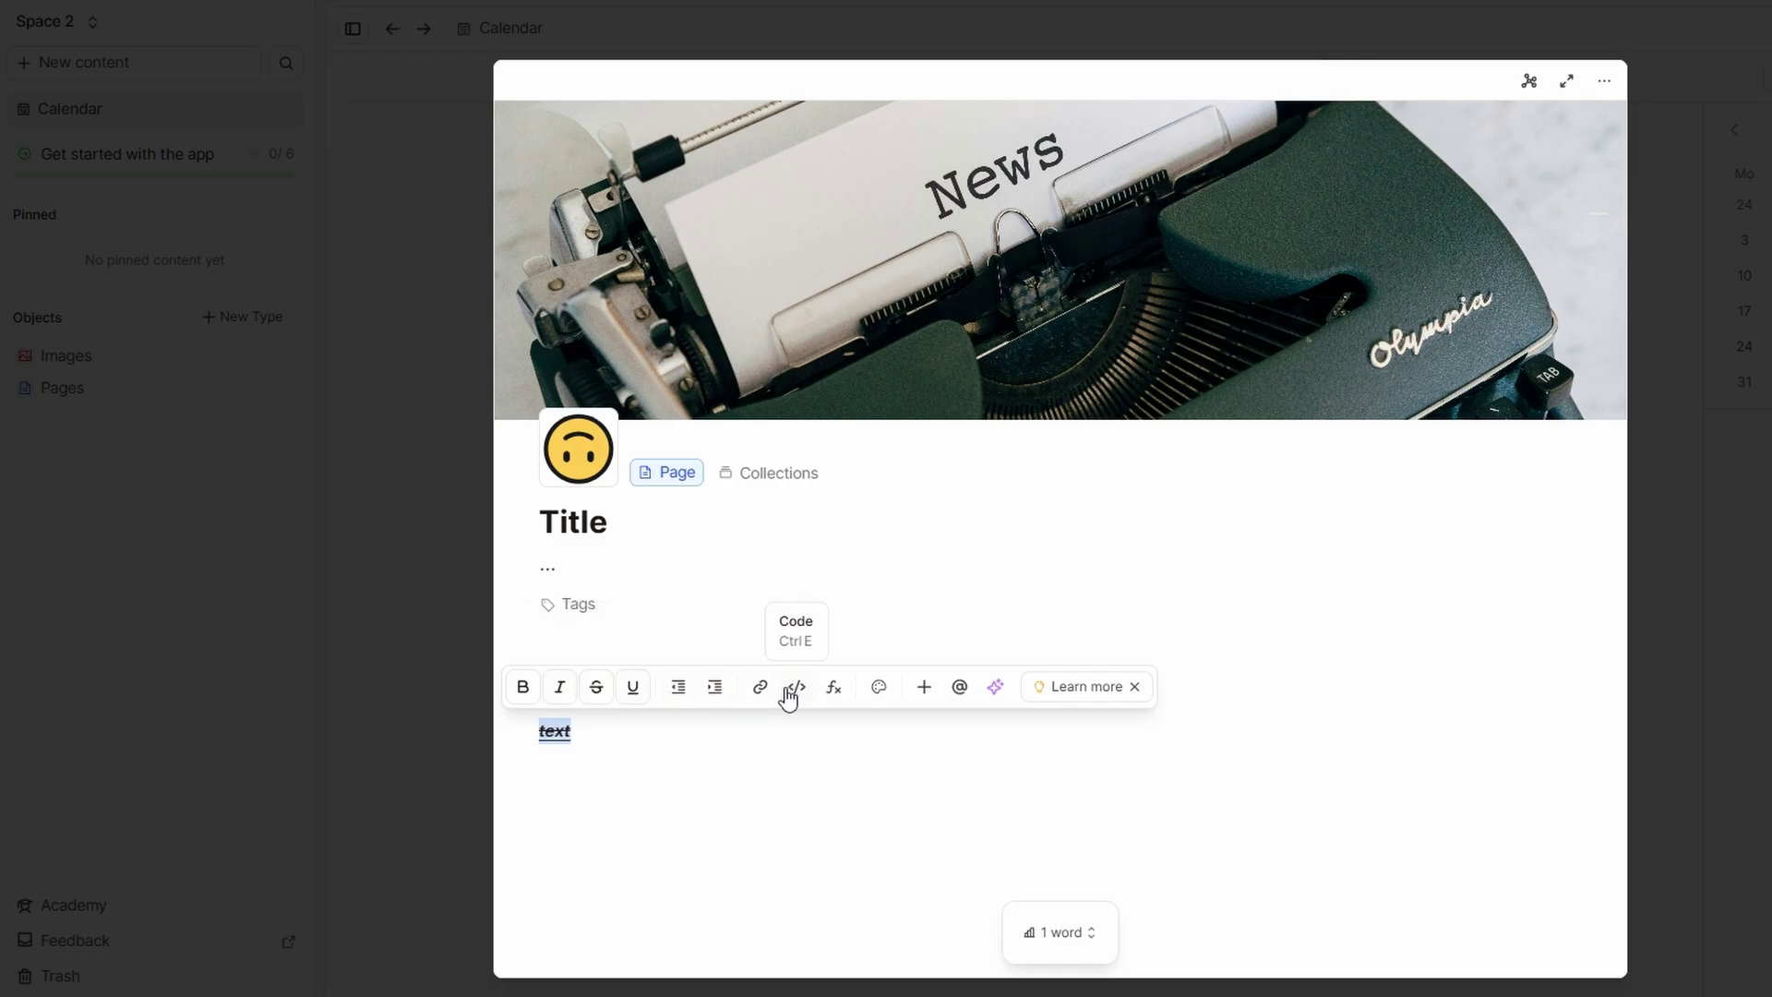